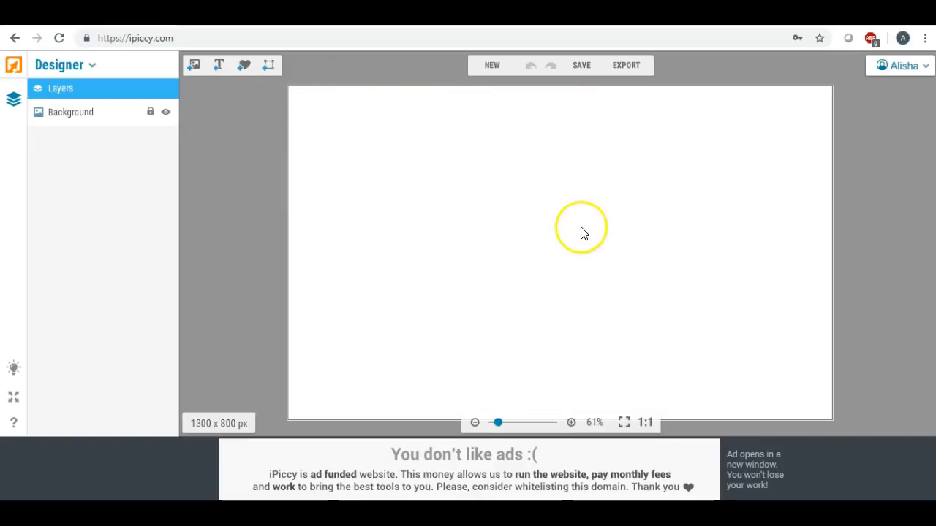
Step: Export the blank design to the Editor and choose the rough-edged 70 px brush in the Painter
left_click(626, 68)
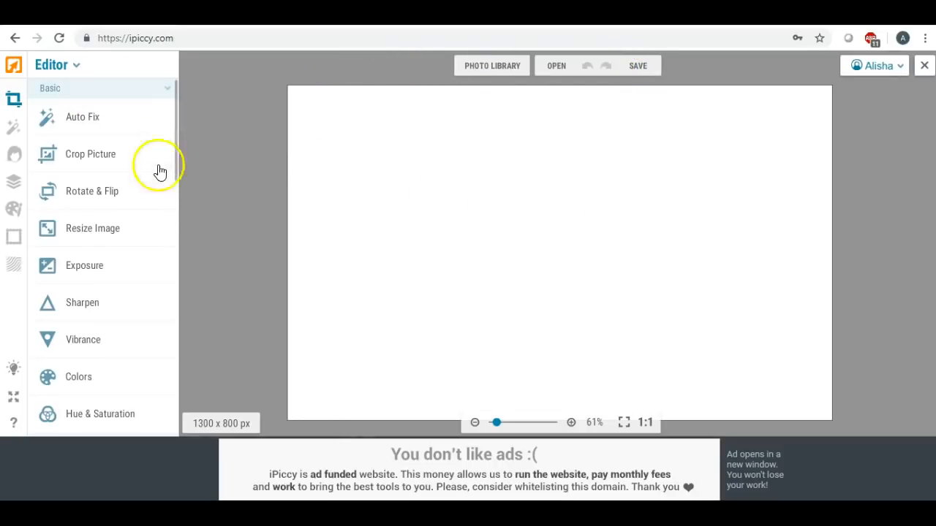
left_click(13, 211)
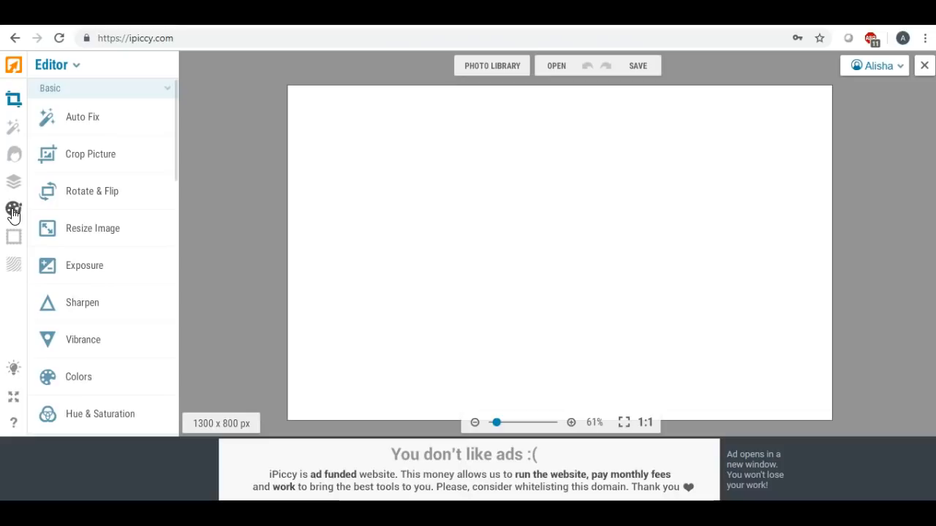
left_click(84, 207)
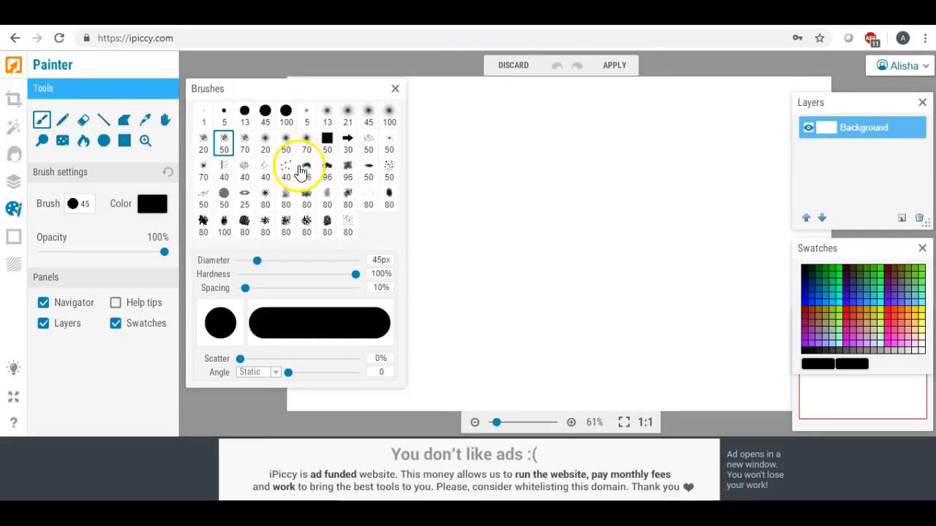
left_click(244, 142)
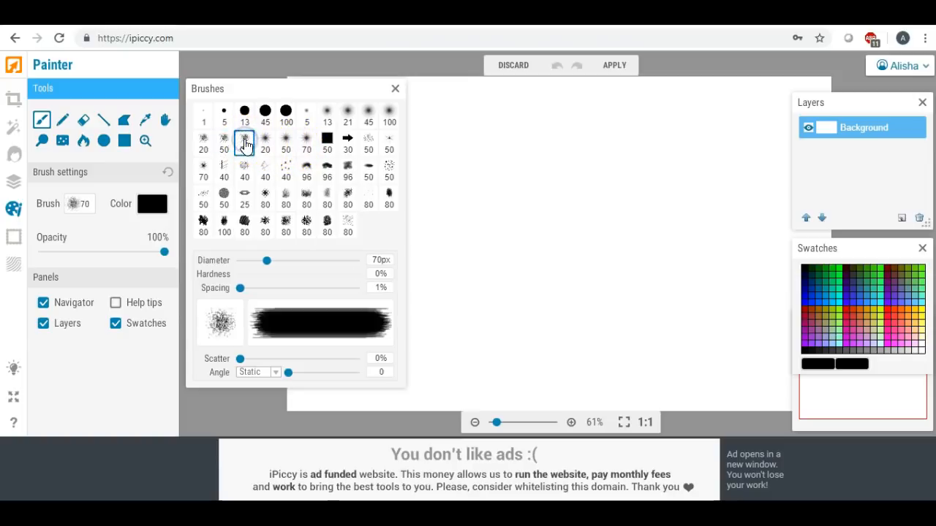
left_click(251, 143)
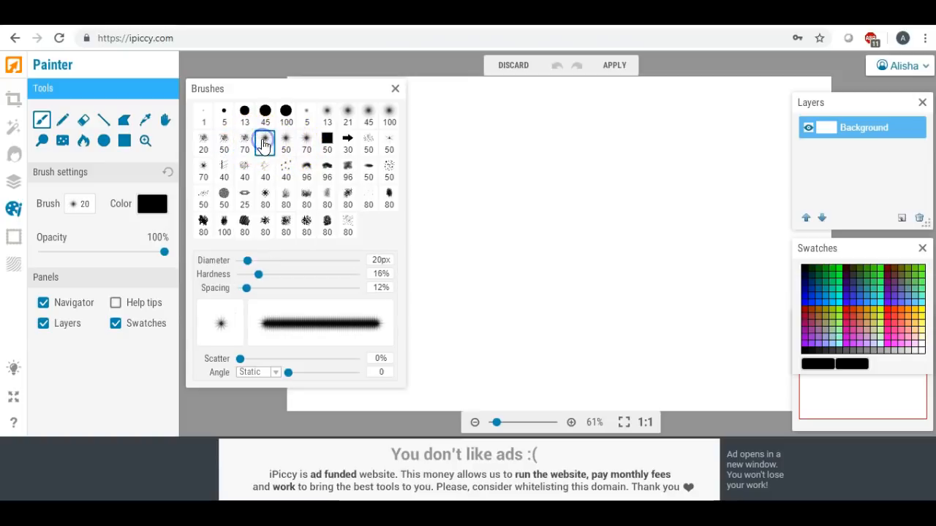
left_click(245, 143)
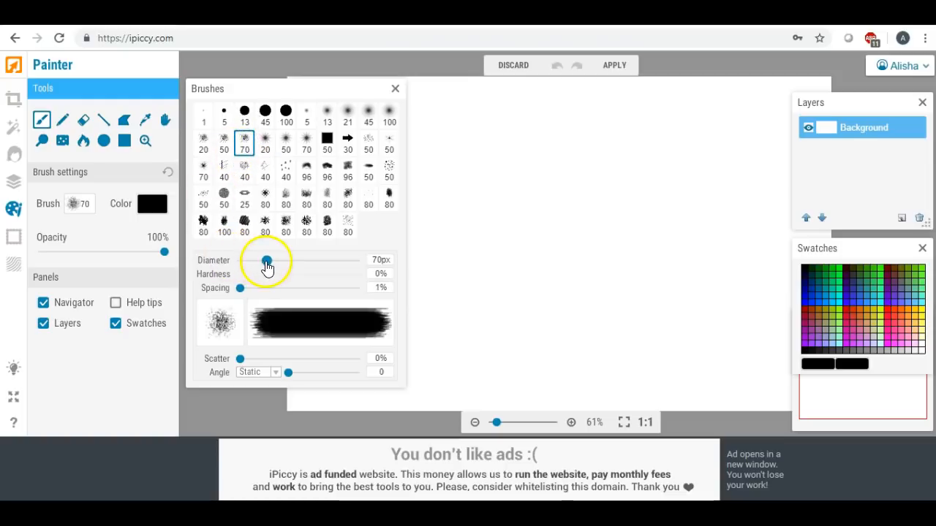
left_click(394, 89)
Step: Paint a thick black horizontal bar near the canvas's upper-left corner with two overlapping brush strokes
left_click_drag(343, 103, 319, 111)
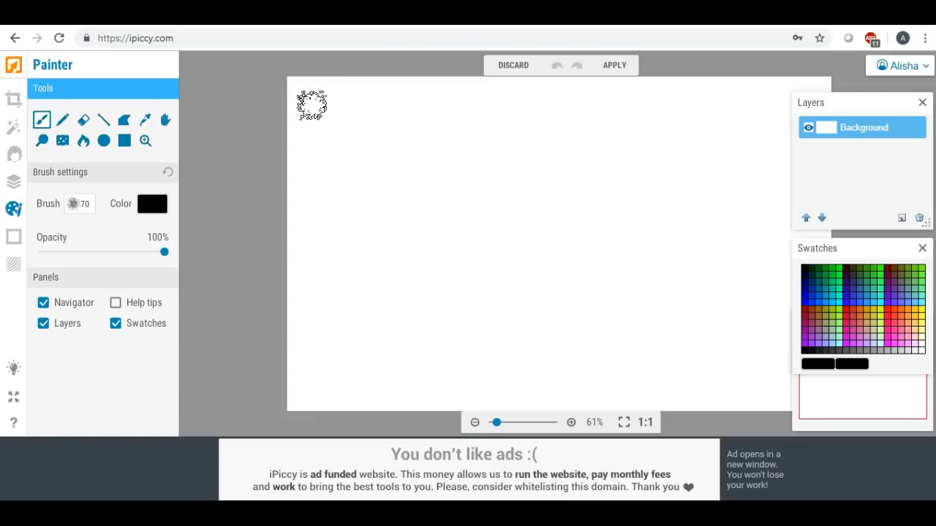
left_click_drag(312, 107, 475, 108)
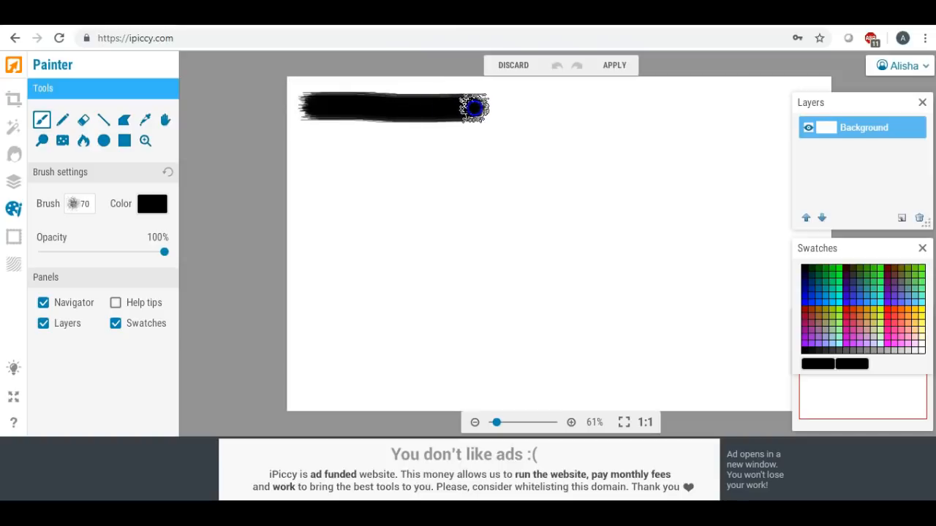
left_click_drag(318, 117, 481, 118)
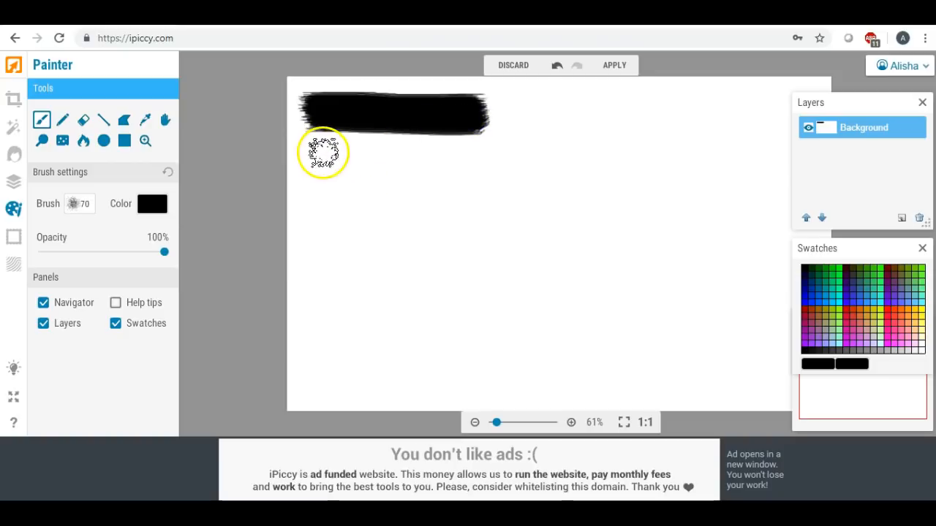
Step: Paint a thick black vertical bar beneath the horizontal bar's left end with overlapping brush strokes
left_click_drag(322, 151, 323, 282)
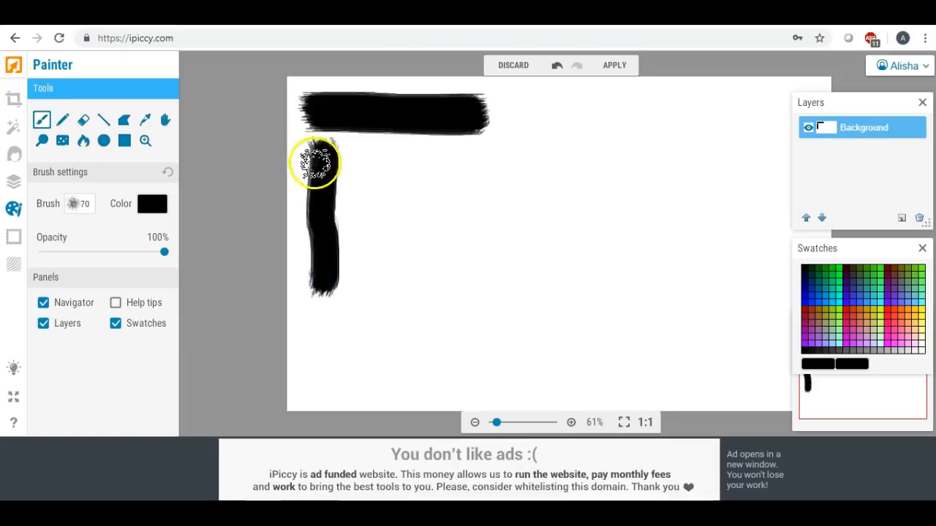
left_click_drag(319, 158, 317, 278)
mouse_move(327, 212)
left_mouse_down()
mouse_move(328, 232)
mouse_move(328, 160)
mouse_move(323, 226)
left_mouse_up()
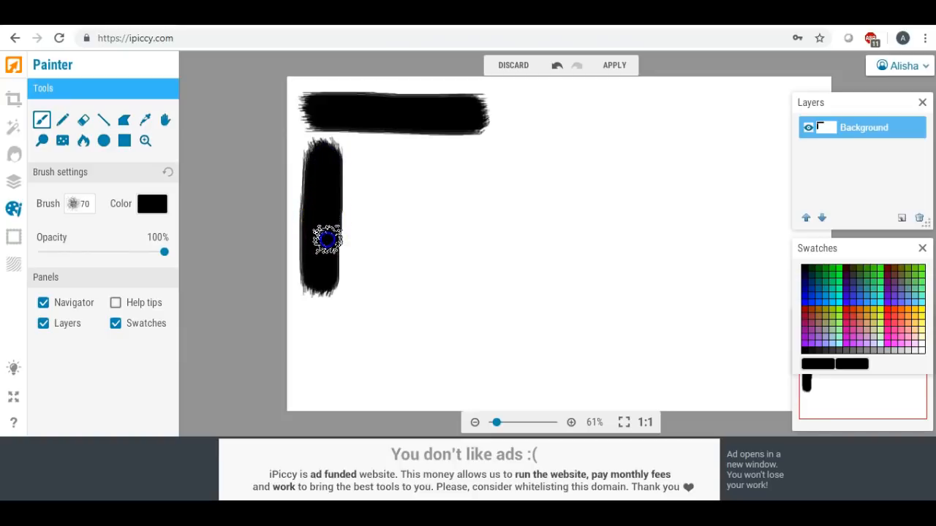
mouse_move(274, 150)
left_mouse_down()
mouse_move(268, 138)
mouse_move(114, 138)
mouse_move(215, 92)
mouse_move(314, 123)
left_mouse_up()
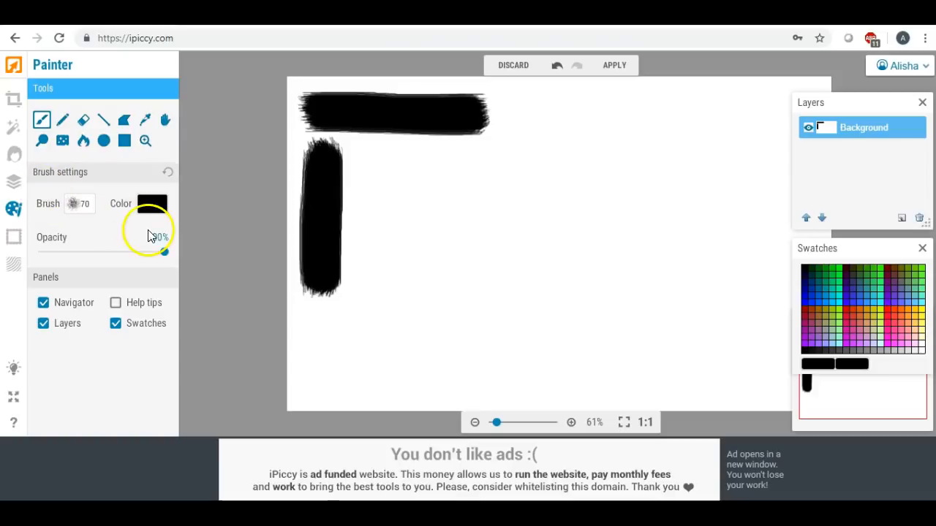
Step: Apply the painted strokes and export the image from the Editor to the Designer
left_click(620, 67)
left_click(569, 282)
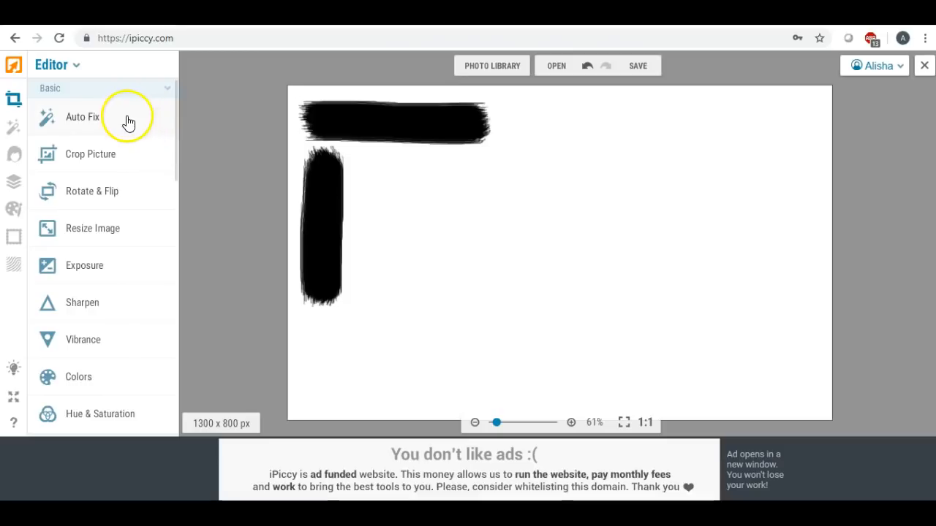
left_click(75, 70)
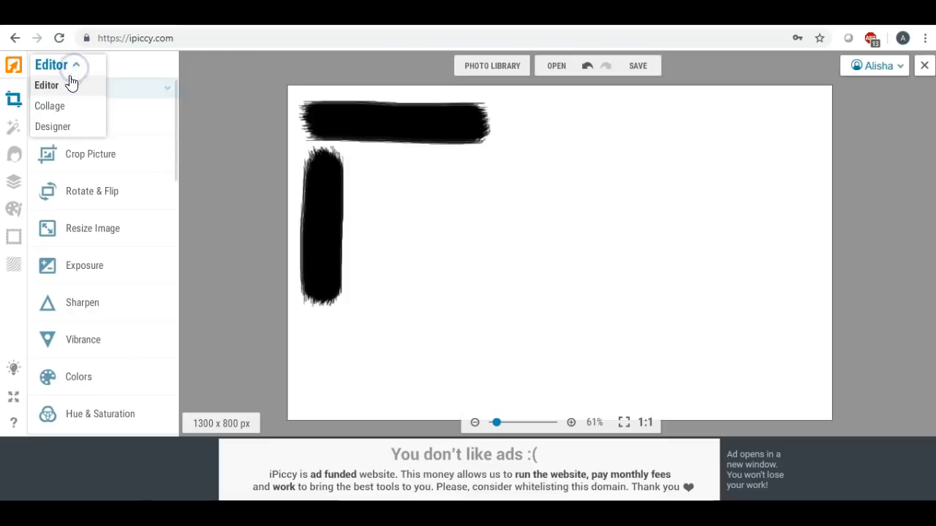
left_click(63, 127)
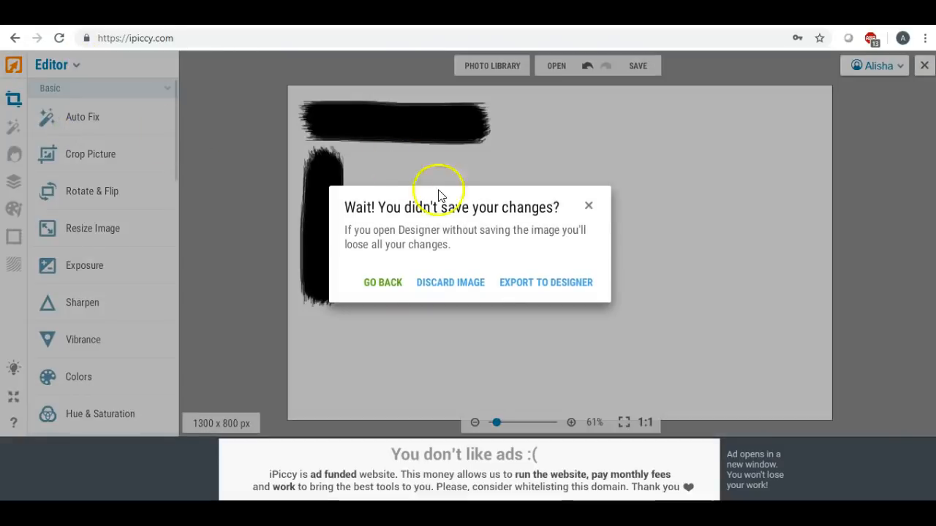
left_click(516, 281)
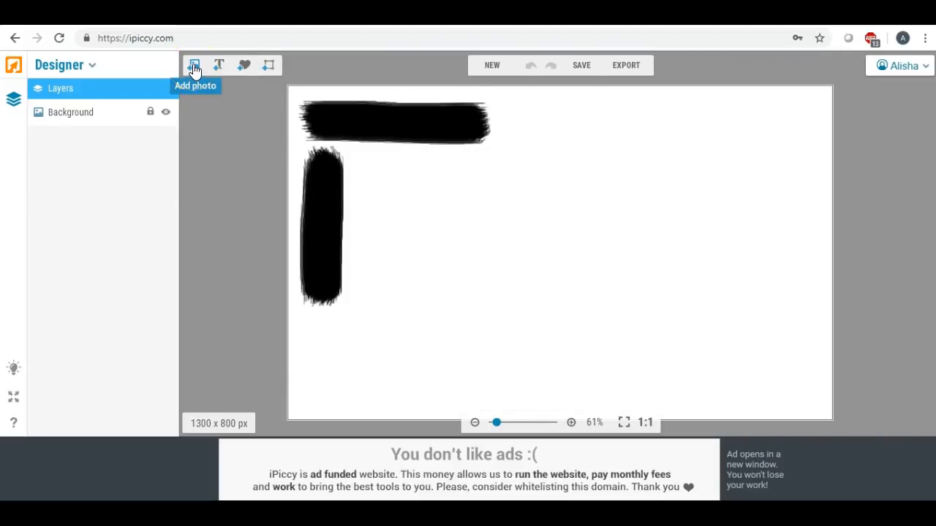
Step: Add a solid geometric circle sticker, enlarge it and place it below the horizontal bar, beside the vertical bar
left_click(242, 68)
left_click(88, 121)
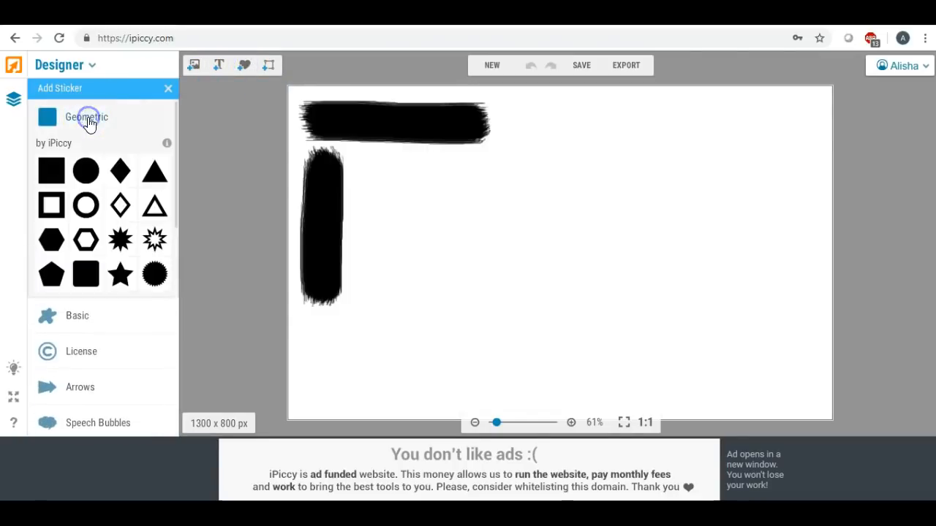
left_click(88, 170)
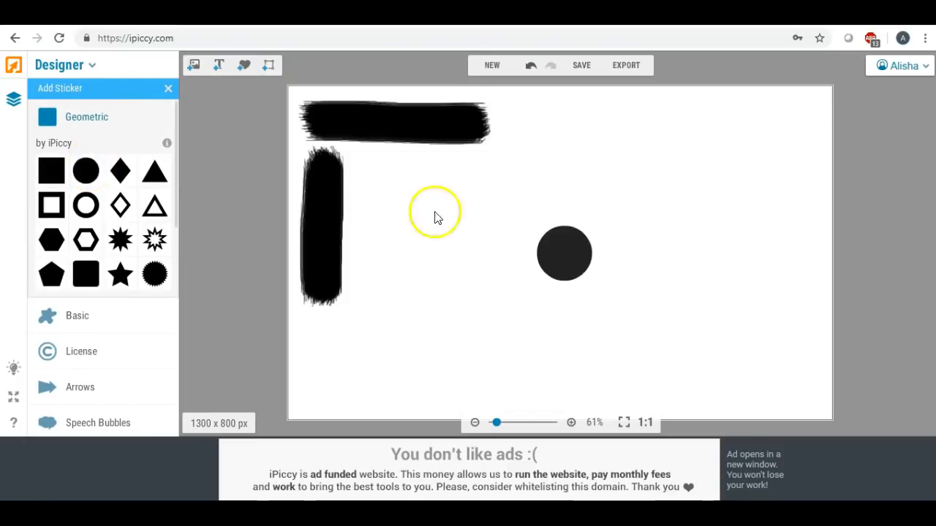
left_click_drag(560, 259, 633, 210)
mouse_move(596, 176)
left_mouse_down()
mouse_move(559, 194)
mouse_move(428, 217)
left_mouse_up()
left_click(515, 210)
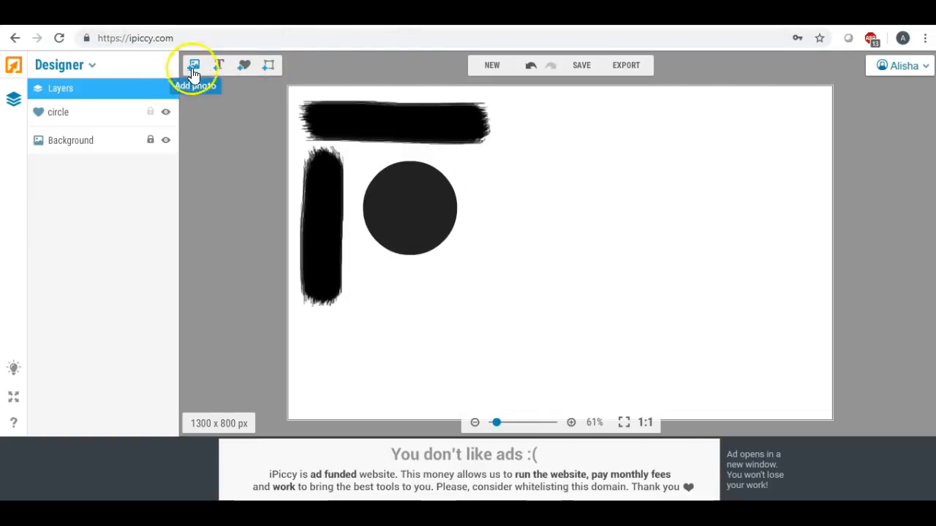
Step: Add a second solid circle sticker and place it to the right of the horizontal bar, keeping its dark colour
left_click(245, 65)
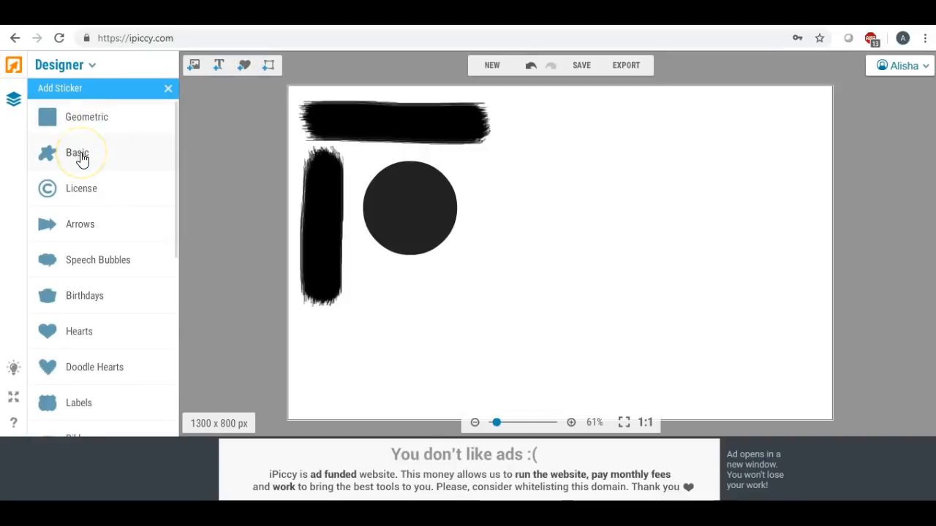
left_click(106, 121)
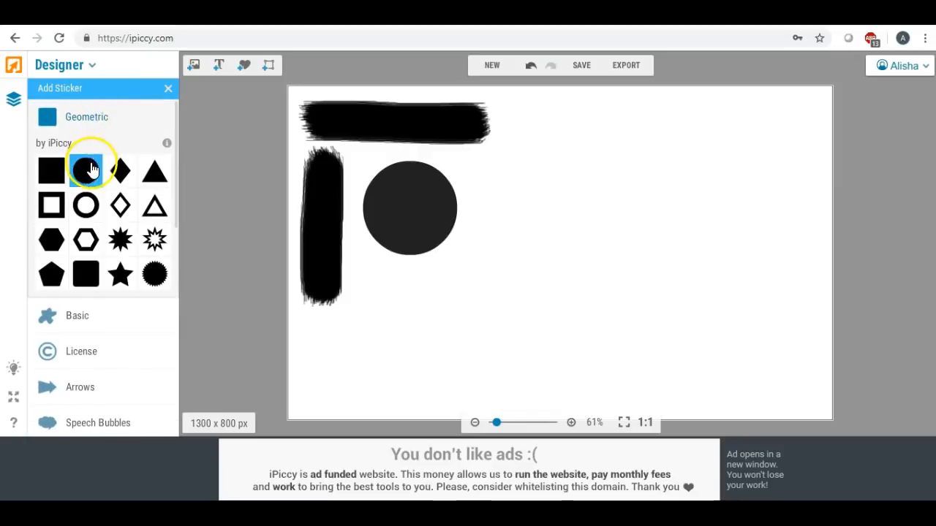
left_click(86, 171)
left_click_drag(593, 211, 560, 119)
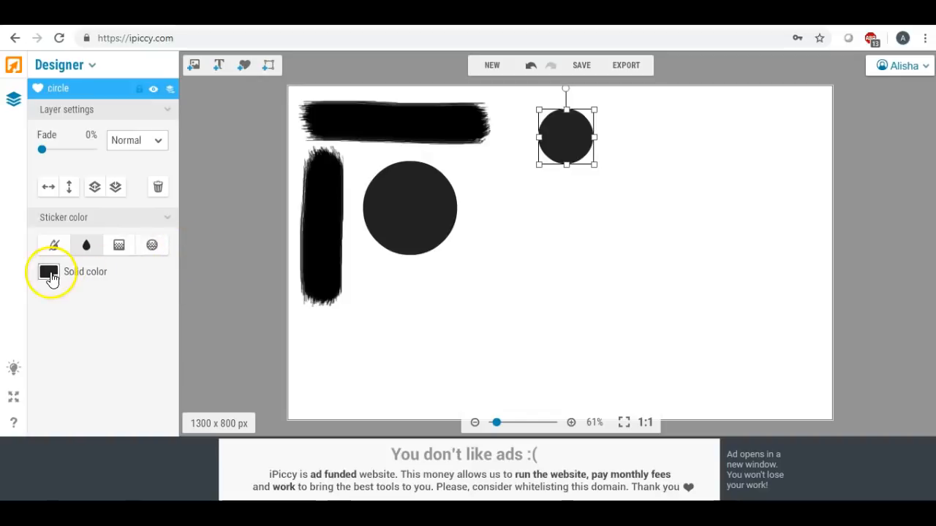
left_click(49, 272)
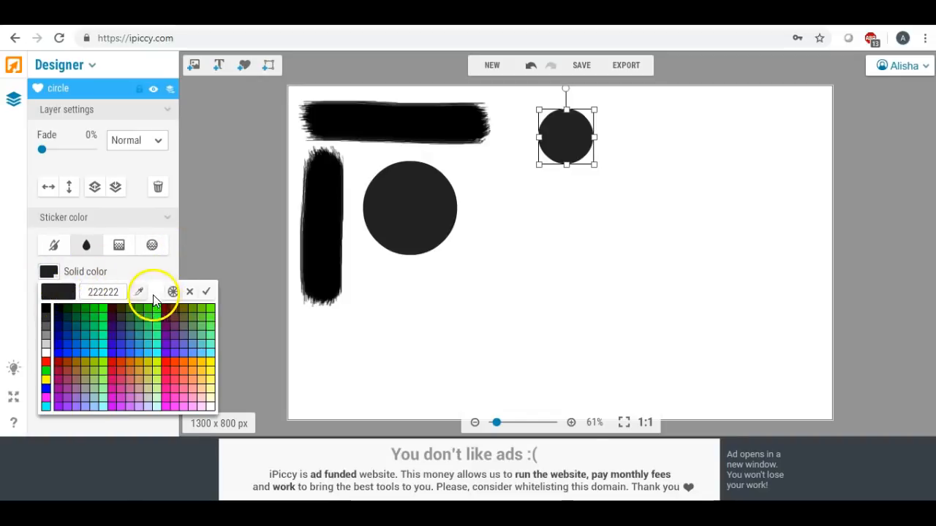
left_click(233, 111)
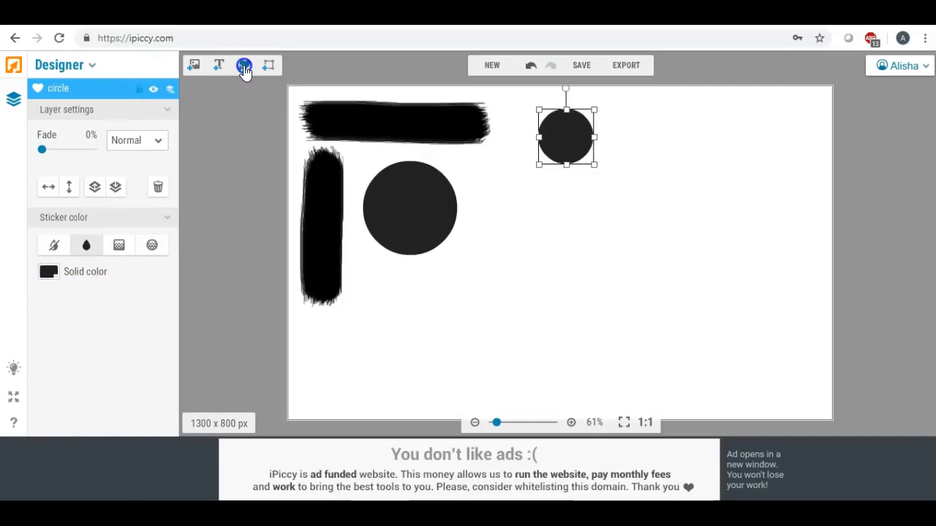
Step: Add a third solid circle sticker and set its solid color to white, FFFFFF
left_click(244, 65)
left_click(87, 117)
left_click(86, 168)
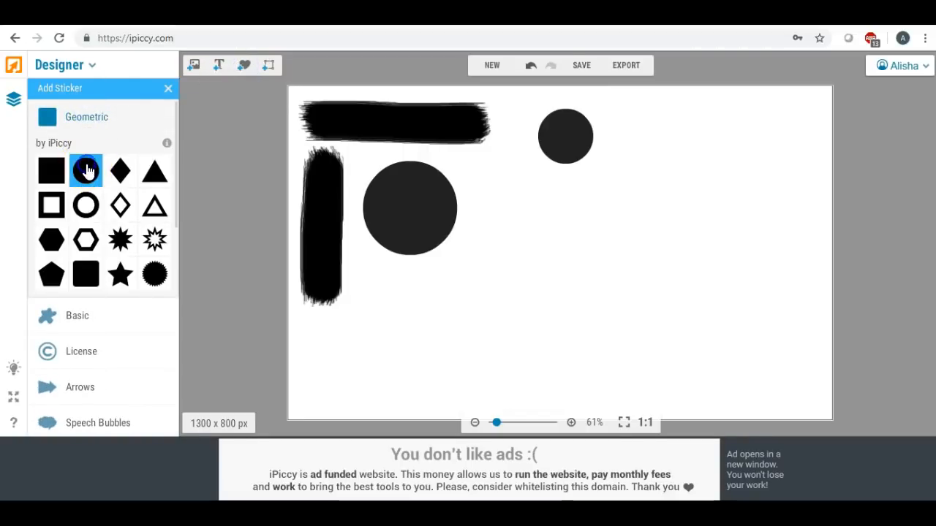
left_click(591, 234)
left_click(582, 228)
left_click(123, 249)
left_click(48, 269)
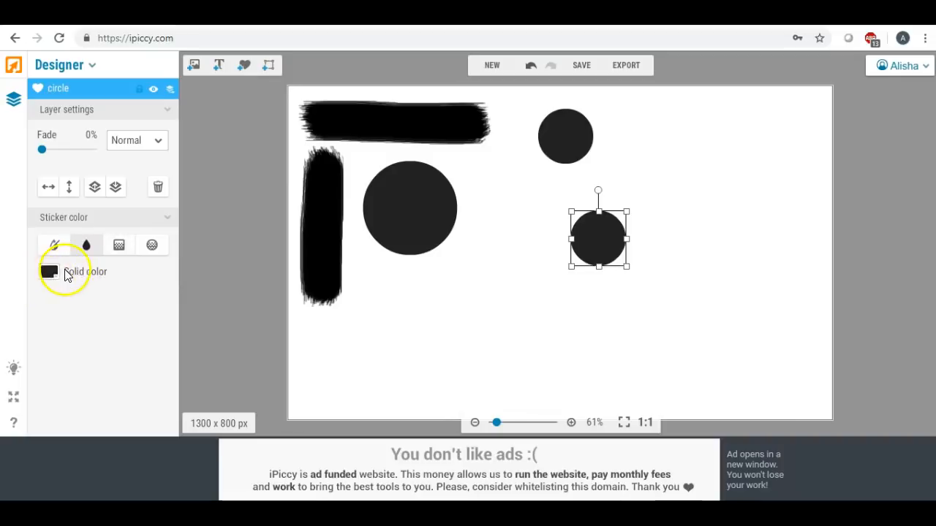
left_click(46, 336)
left_click(46, 353)
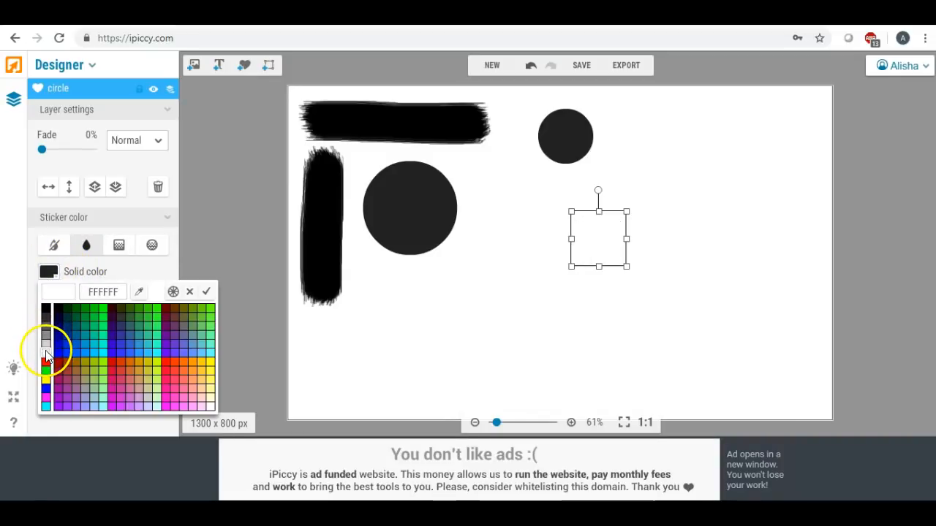
left_click(46, 353)
Step: Shrink the white circle slightly and centre it over the small dark circle to form a thin ring
left_click_drag(574, 214, 561, 138)
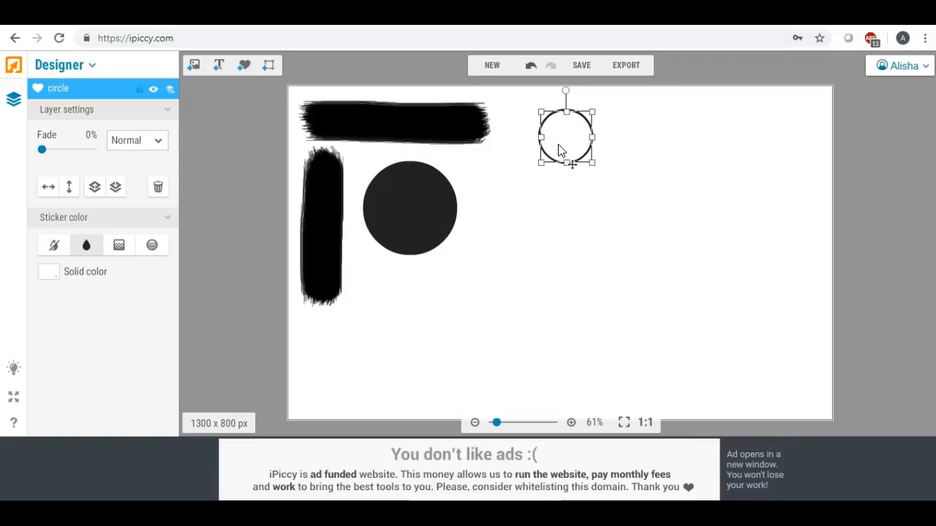
left_click(549, 194)
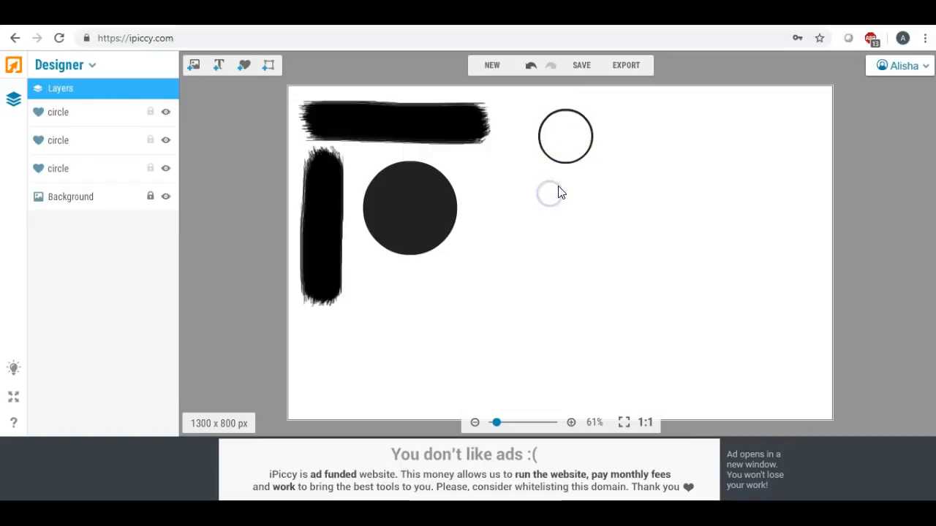
Step: Move the white circle off the small dark circle and enlarge the dark one to about the larger circle's size
left_click_drag(560, 129, 539, 229)
left_click(560, 136)
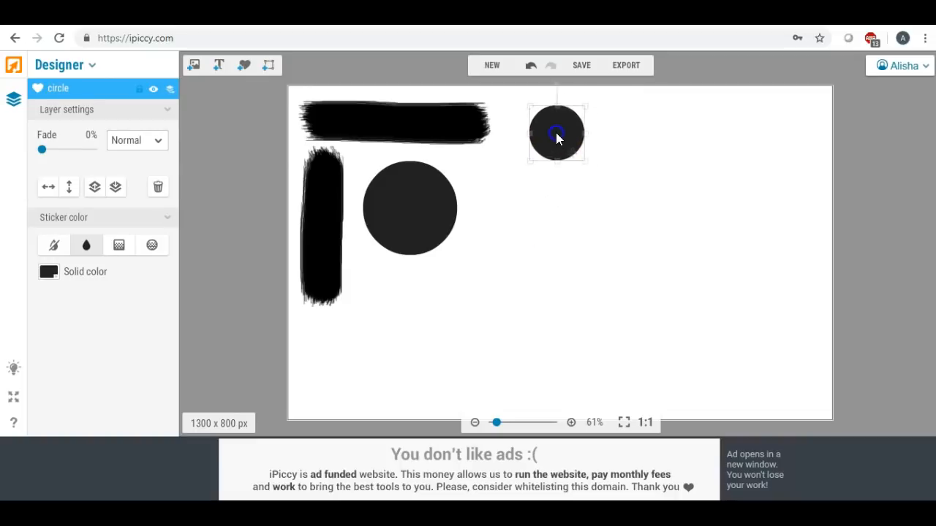
left_click_drag(591, 164, 614, 197)
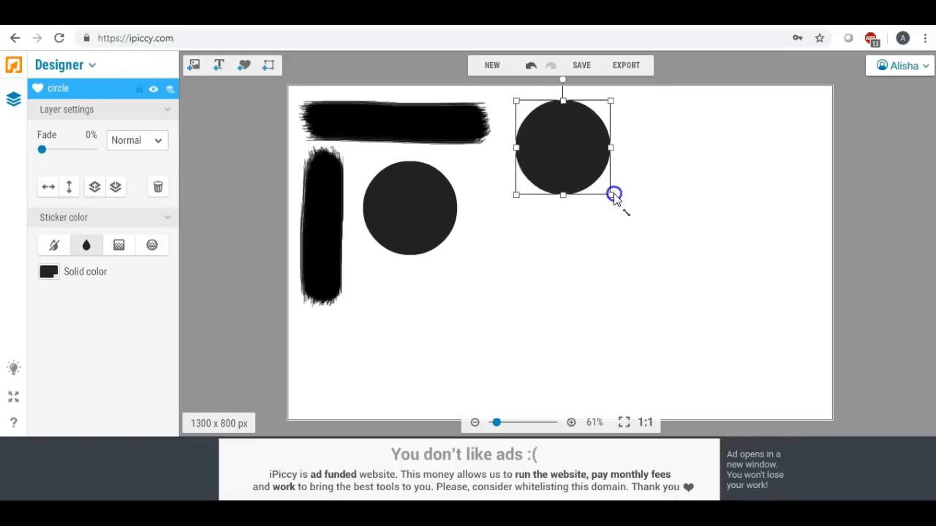
Step: Enlarge the white circle to slightly less than the dark circle's size and centre it on top, leaving a thin ring outline
left_click(519, 245)
left_click_drag(541, 245, 614, 200)
left_click_drag(579, 158, 571, 151)
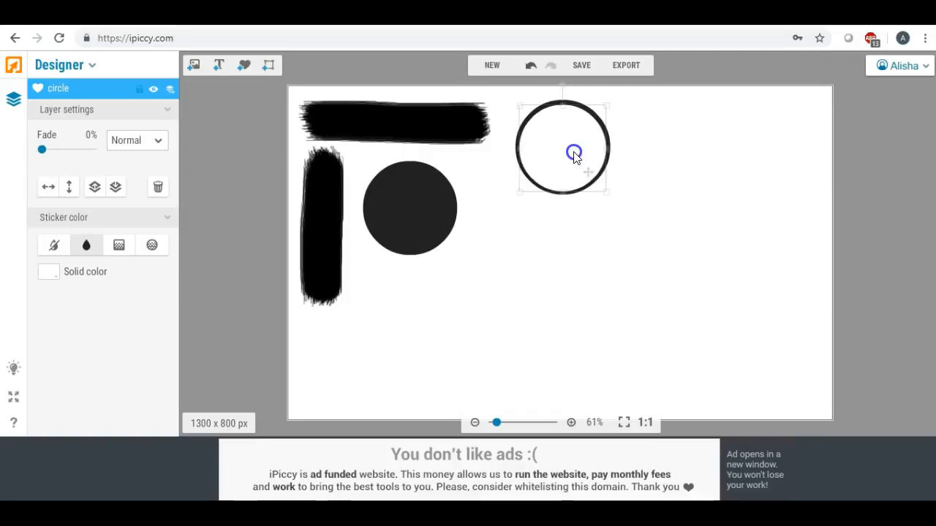
left_click_drag(606, 192, 608, 194)
left_click_drag(611, 198, 612, 198)
left_click_drag(578, 158, 577, 155)
left_click(560, 234)
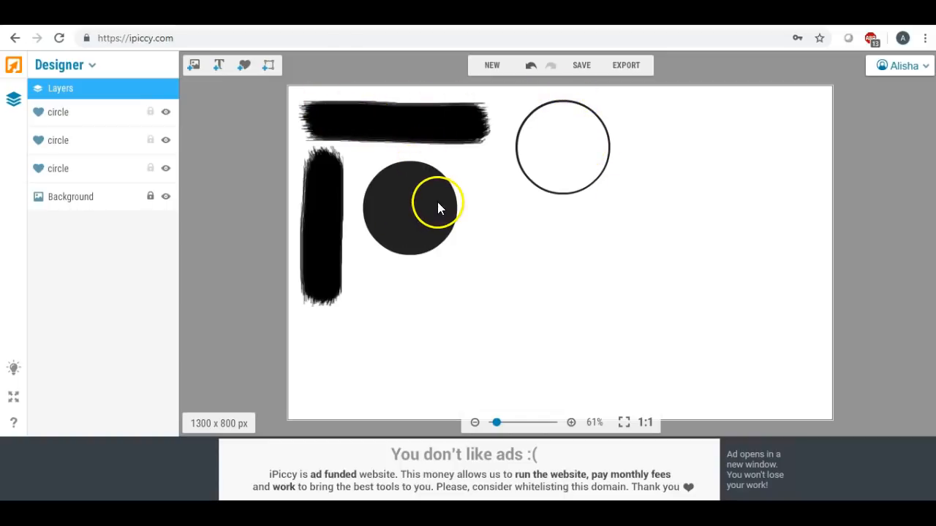
Step: Add a solid hexagon geometric sticker to the canvas below the circle outline
left_click(194, 68)
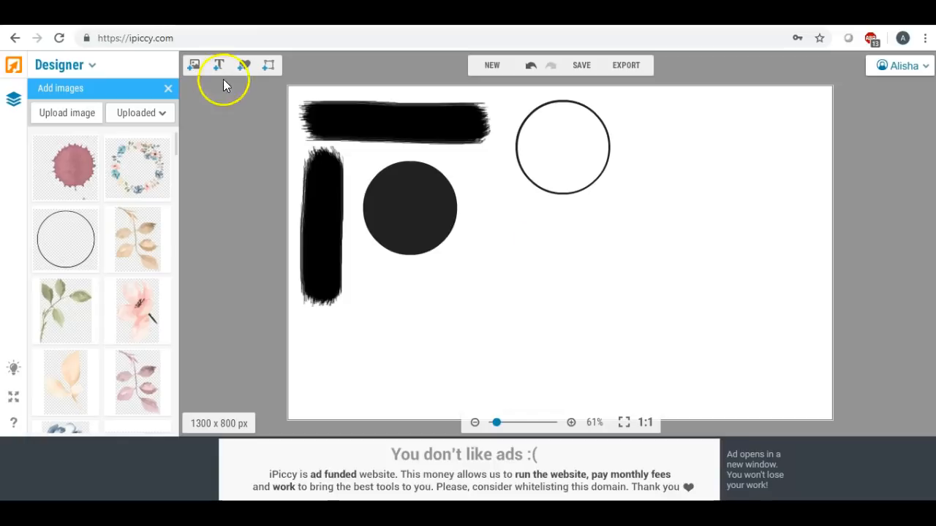
left_click(246, 67)
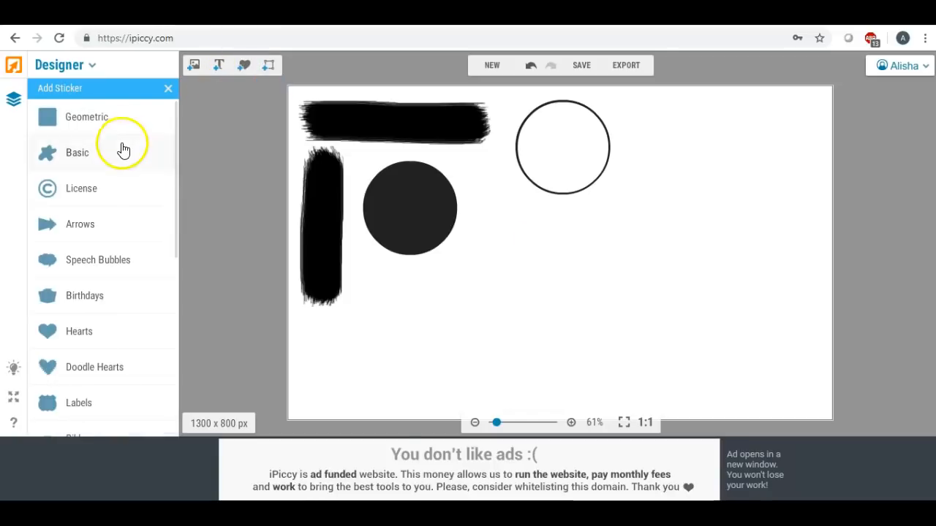
left_click(93, 118)
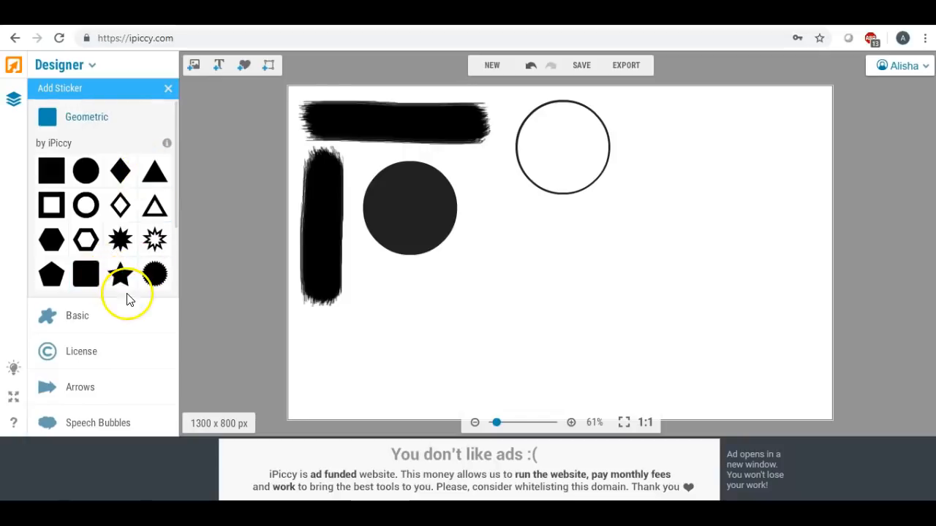
scroll(128, 297, "down", 1)
scroll(128, 297, "up", 1)
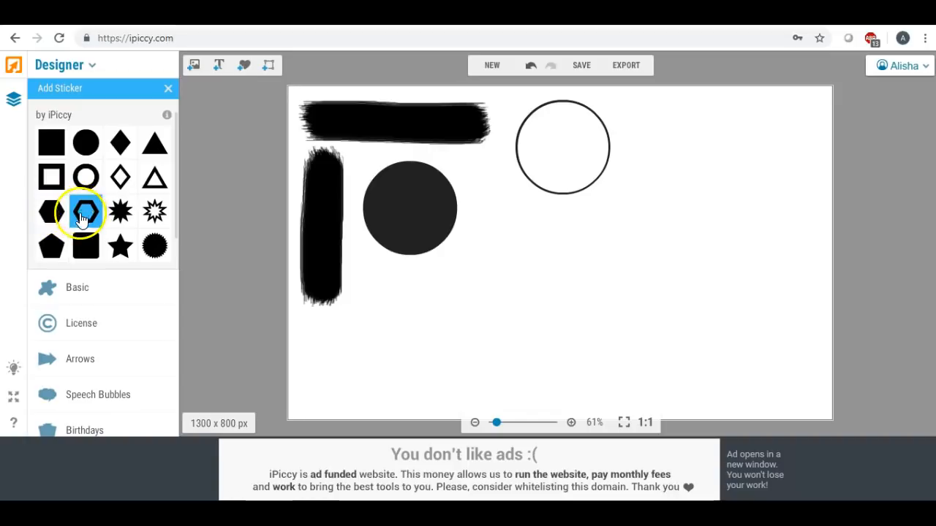
left_click_drag(46, 211, 546, 267)
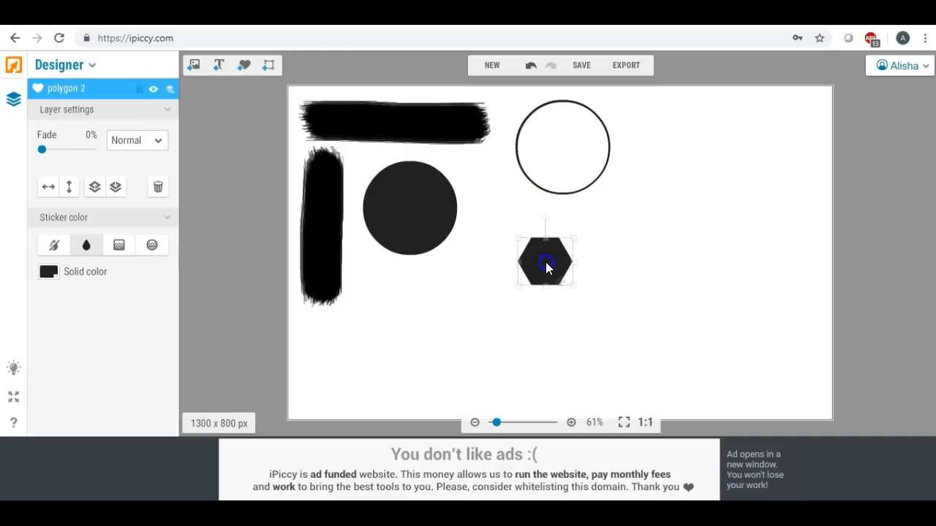
Step: Tilt the hexagon slightly clockwise, enlarge it to about the solid circle's size and place it between the solid circle and the circle outline
left_click_drag(545, 223, 558, 219)
left_click_drag(553, 274, 592, 370)
left_click_drag(568, 307, 528, 260)
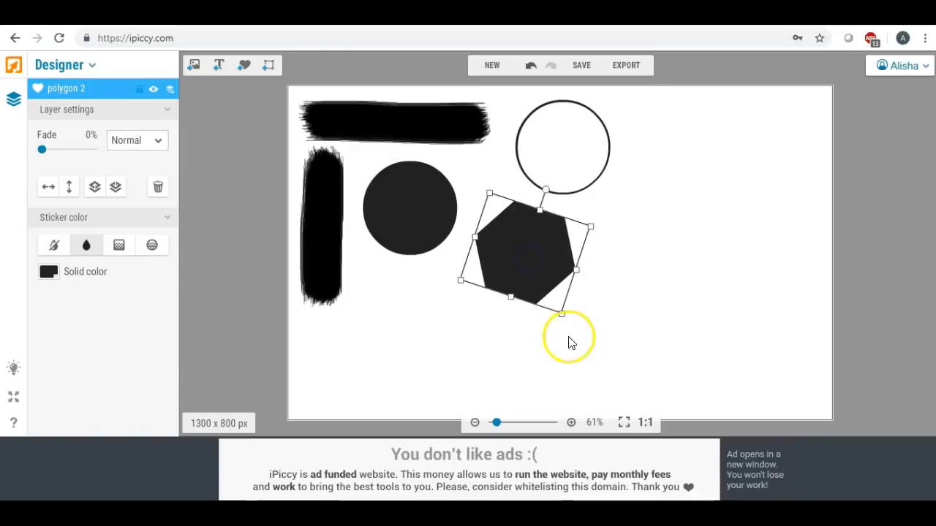
left_click_drag(560, 313, 557, 310)
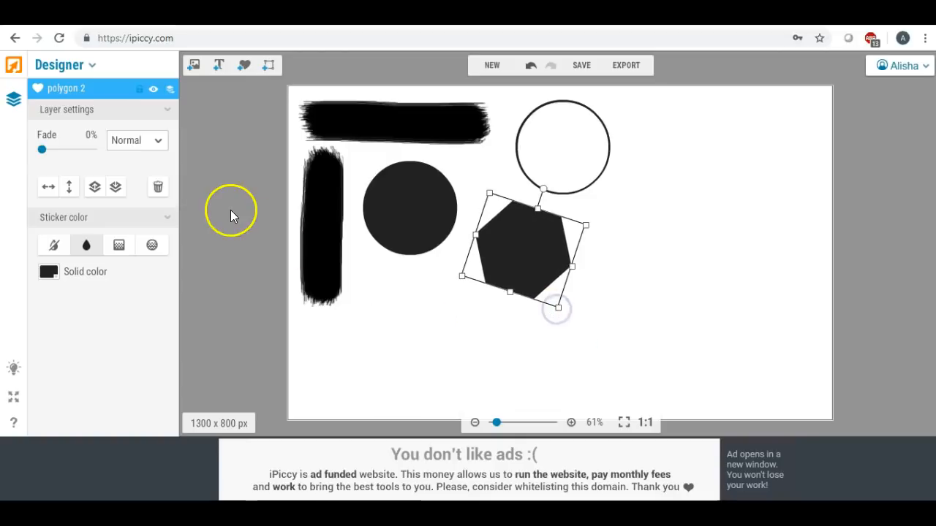
left_click(405, 298)
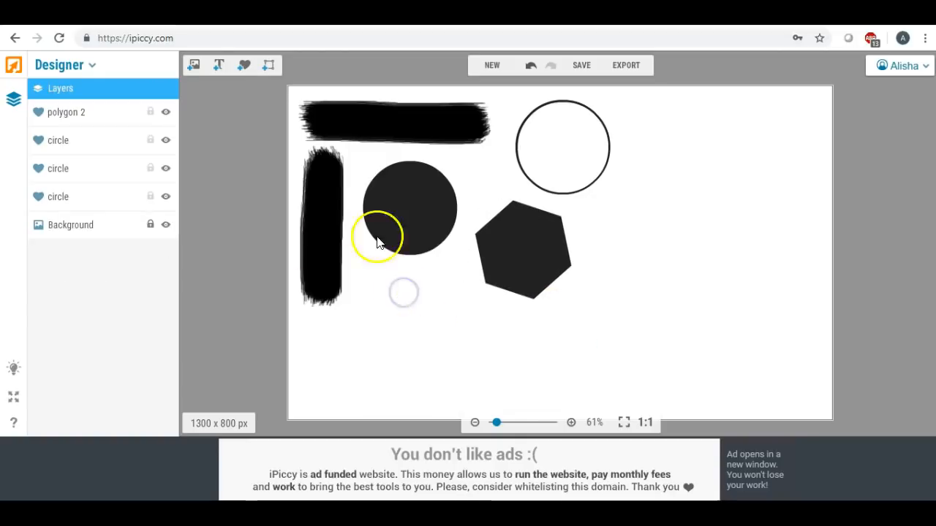
Step: Add a second solid hexagon geometric sticker to the canvas
left_click(193, 67)
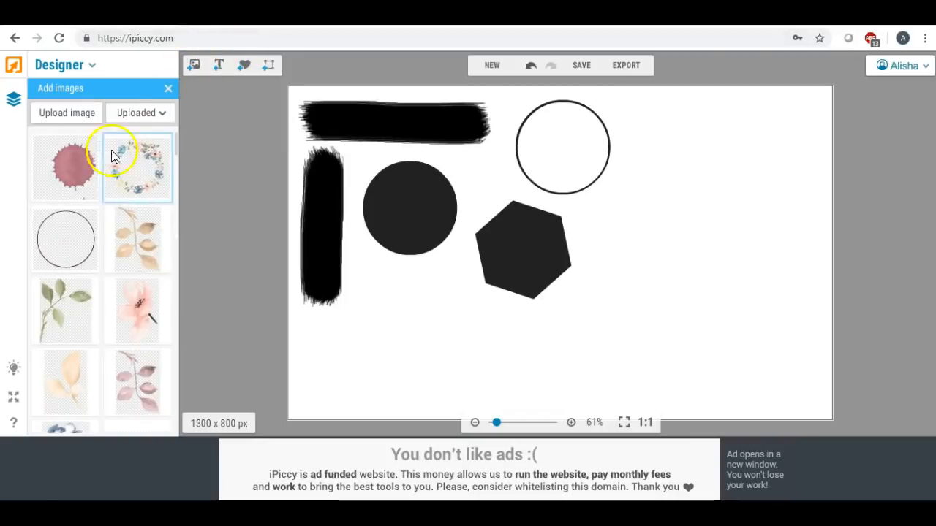
left_click(242, 67)
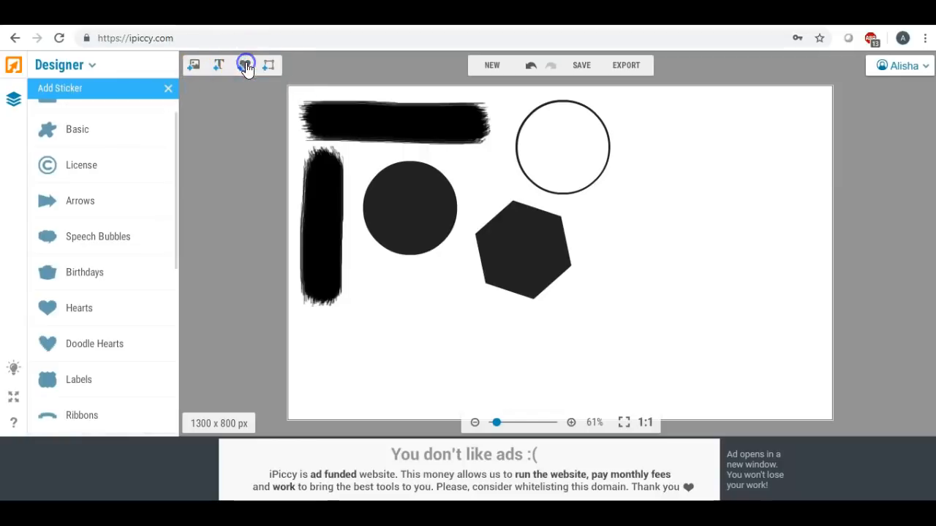
scroll(120, 199, "down", 1)
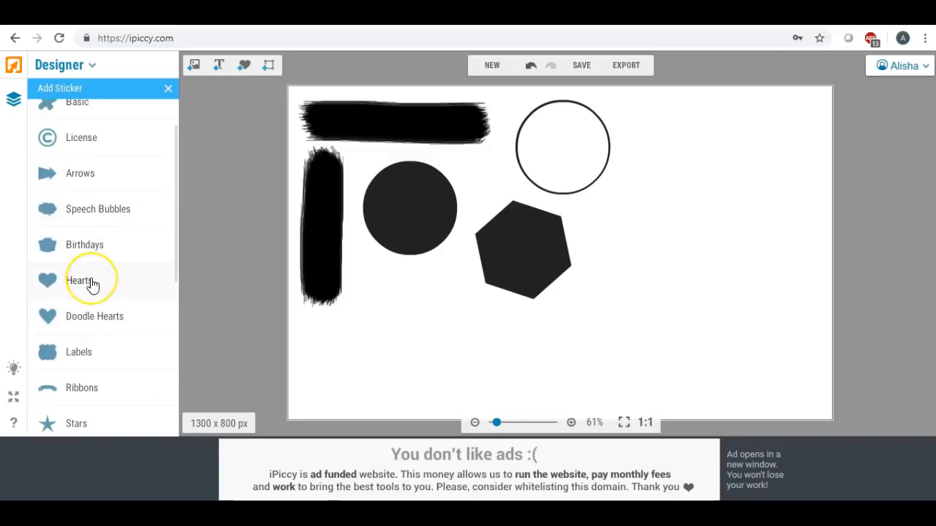
scroll(93, 274, "up", 2)
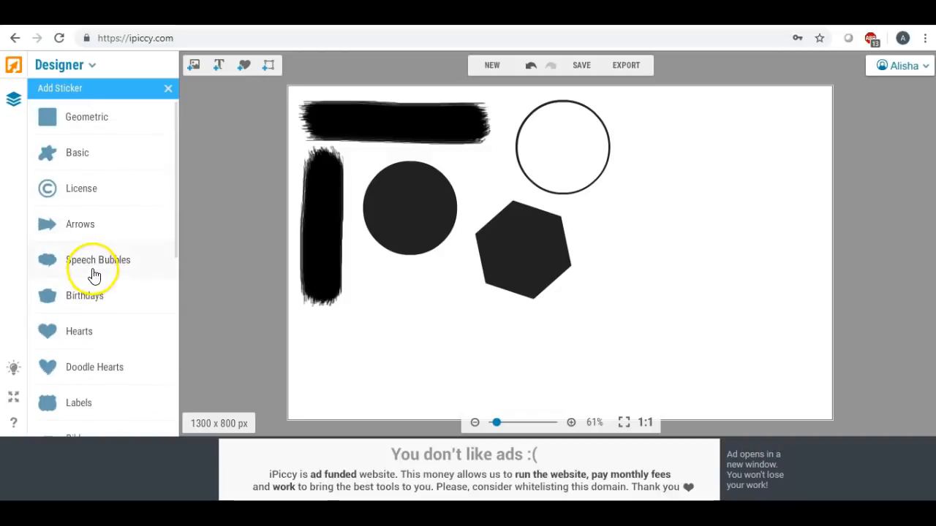
scroll(103, 219, "down", 1)
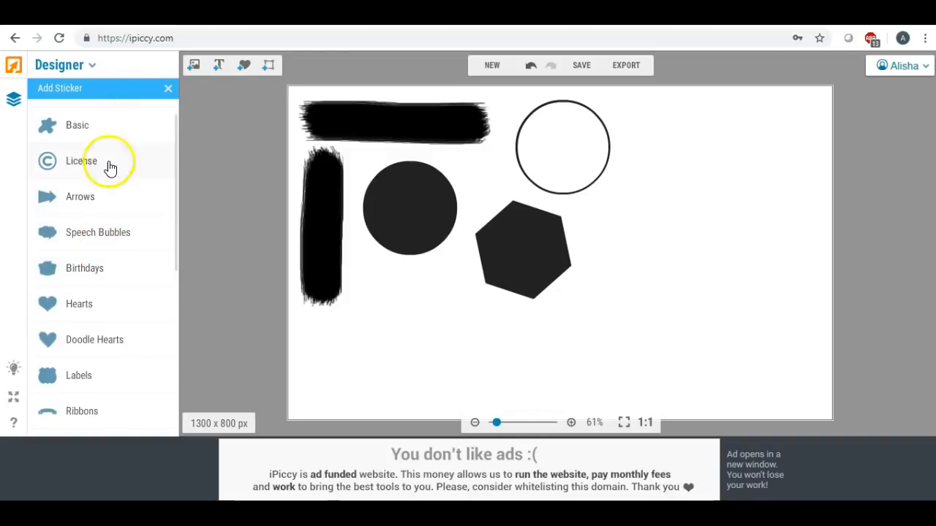
scroll(97, 135, "up", 1)
left_click(115, 123)
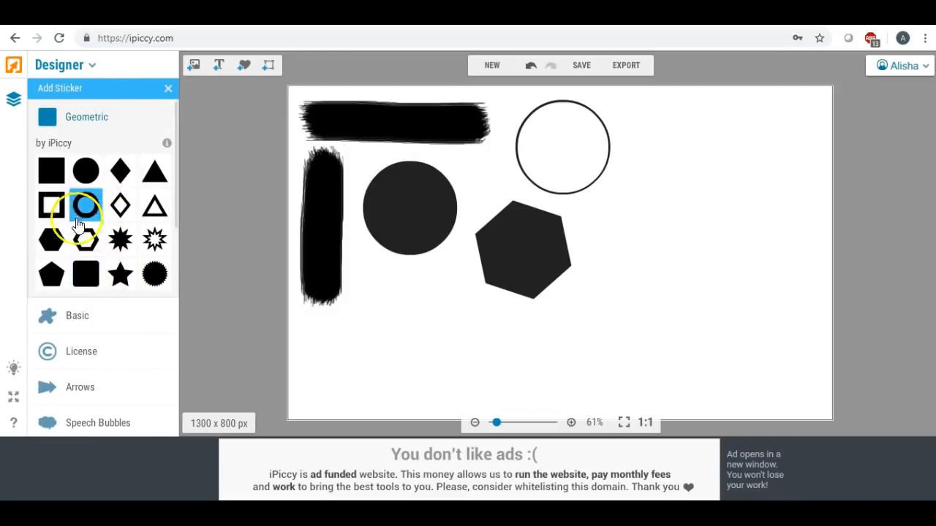
left_click(52, 244)
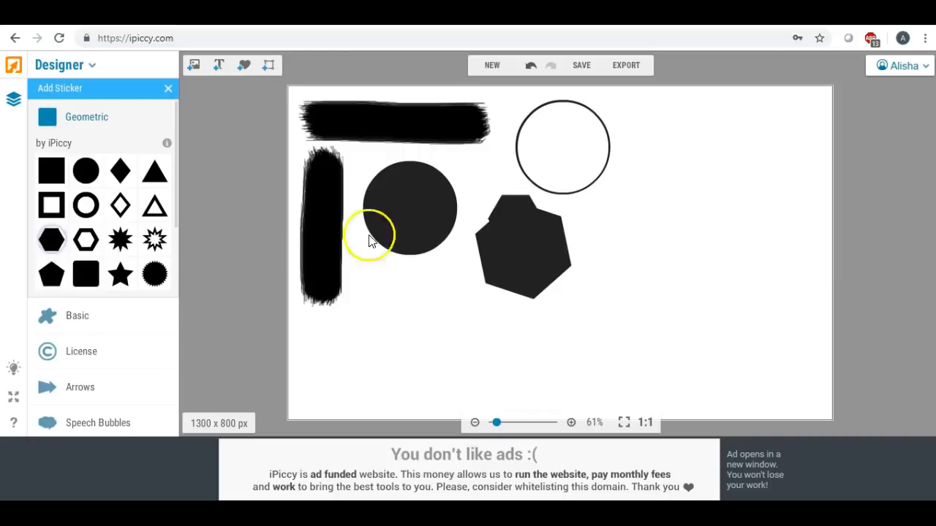
Step: Set the new small hexagon's solid color to white
right_click(517, 212)
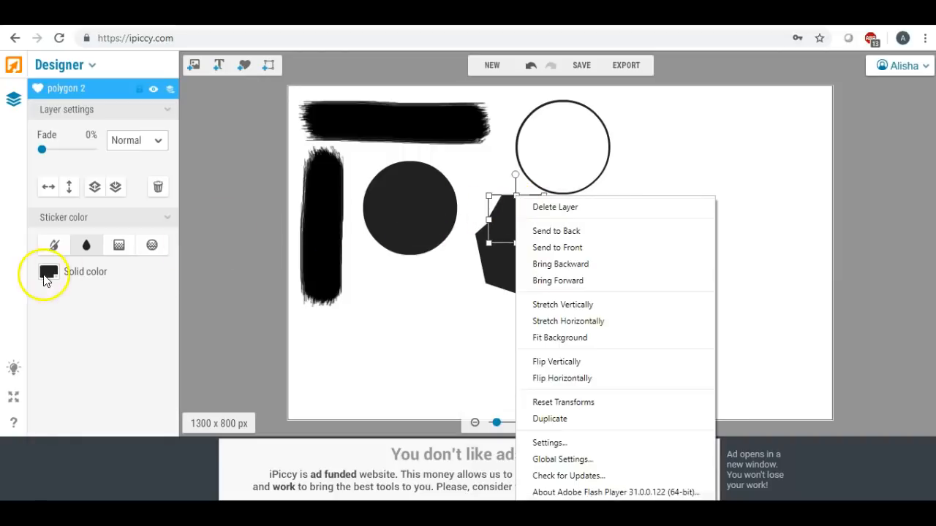
left_click(48, 271)
left_click(47, 310)
left_click(46, 353)
left_click(35, 355)
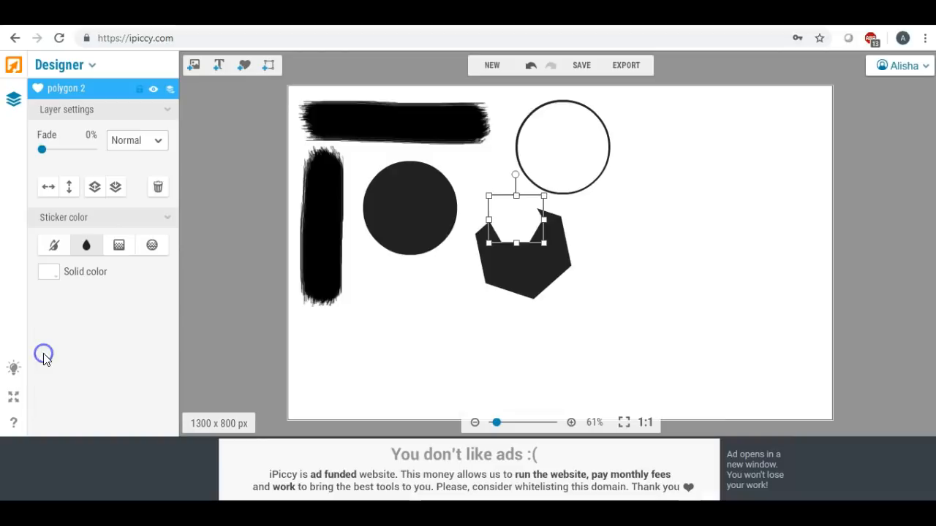
Step: Move the white hexagon onto the dark one and rotate it to match the dark hexagon's tilt
left_click_drag(517, 226, 516, 244)
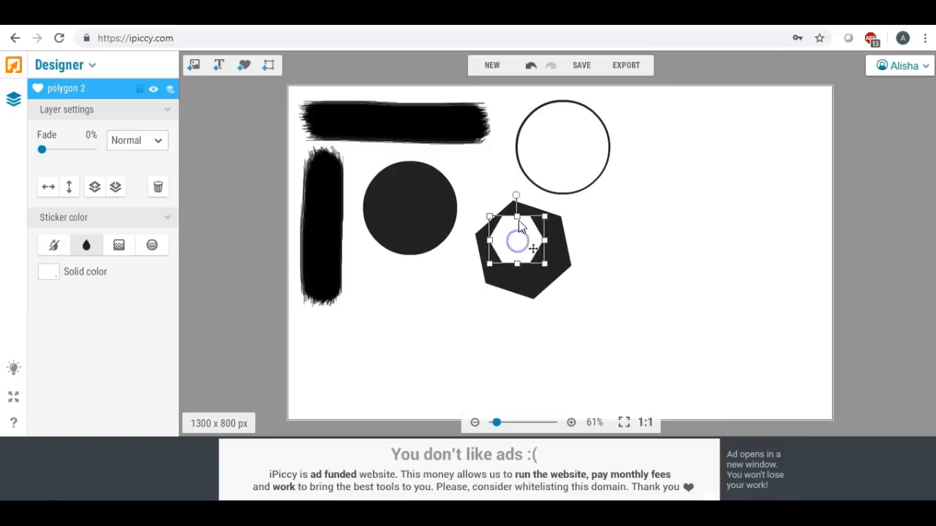
left_click_drag(517, 195, 533, 198)
left_click(521, 235)
left_click_drag(518, 233, 521, 230)
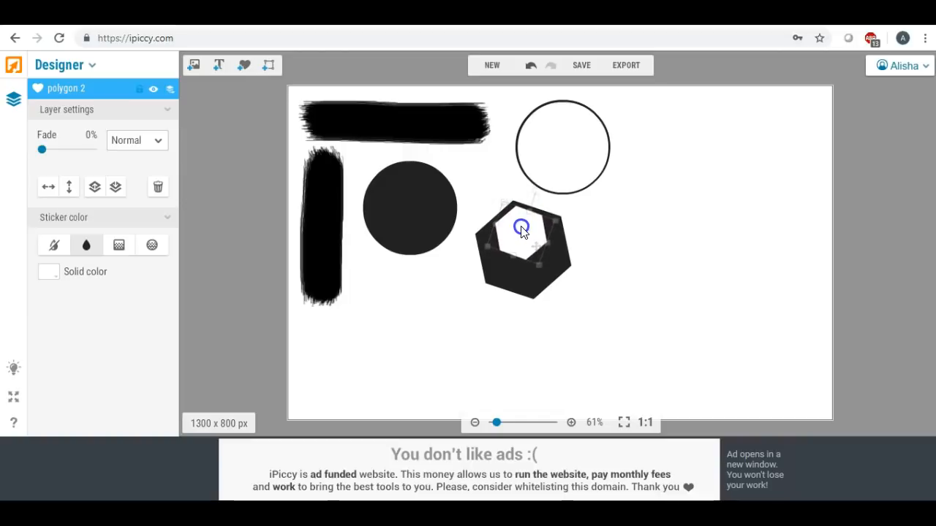
Step: Enlarge the white hexagon to slightly less than the dark one's size, centre it and fine-tune its rotation to form an outline
left_click_drag(539, 269, 557, 313)
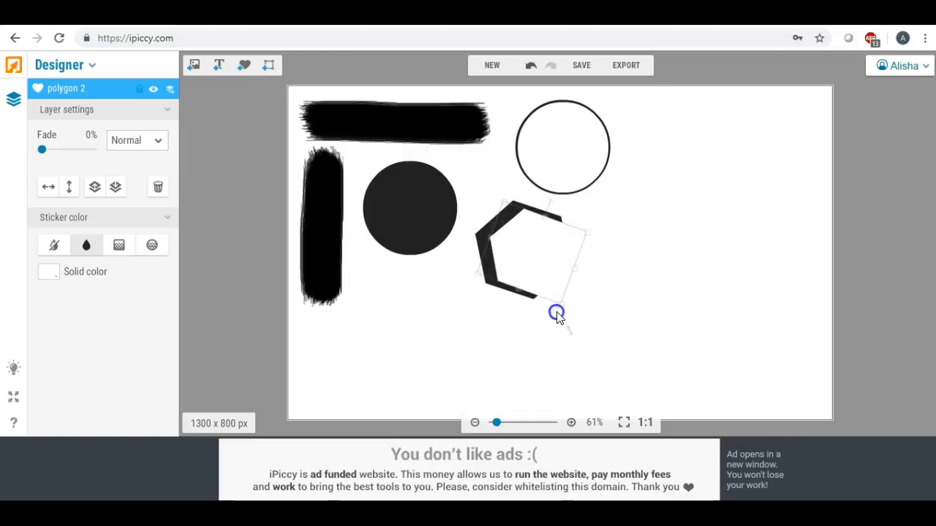
left_click_drag(522, 258, 519, 253)
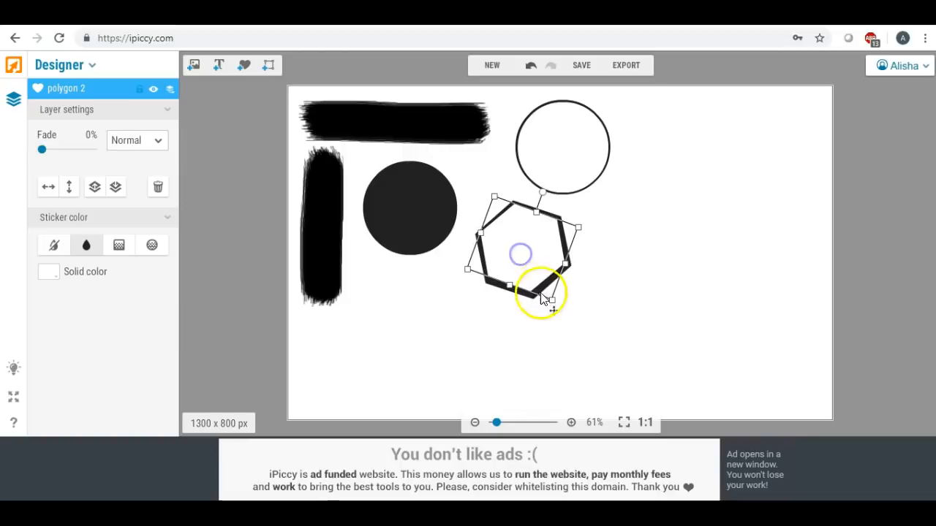
left_click_drag(553, 303, 555, 307)
left_click_drag(532, 261, 527, 254)
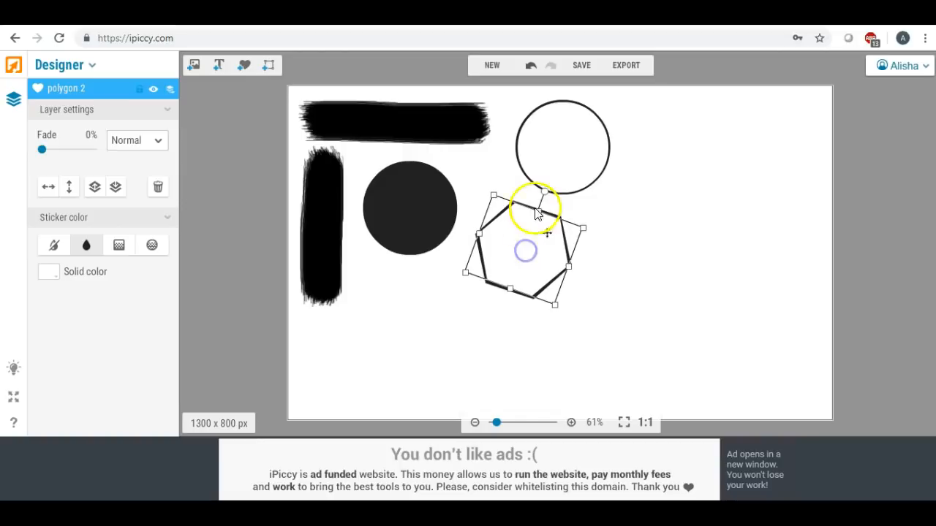
left_click_drag(547, 198, 543, 195)
left_click(611, 221)
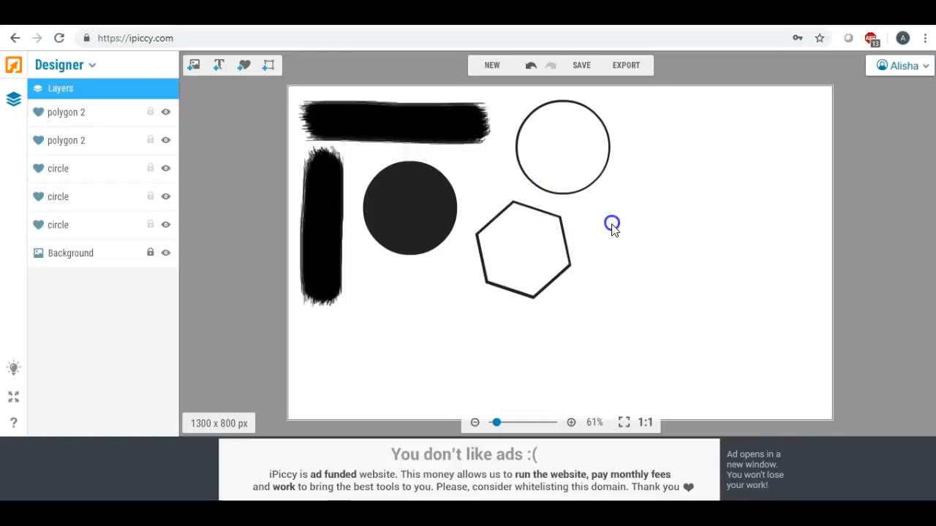
Step: Enlarge the white hexagon a little more and recentre it for a thinner, even outline
left_click(533, 265)
left_click_drag(557, 304, 558, 309)
left_click_drag(532, 255, 532, 255)
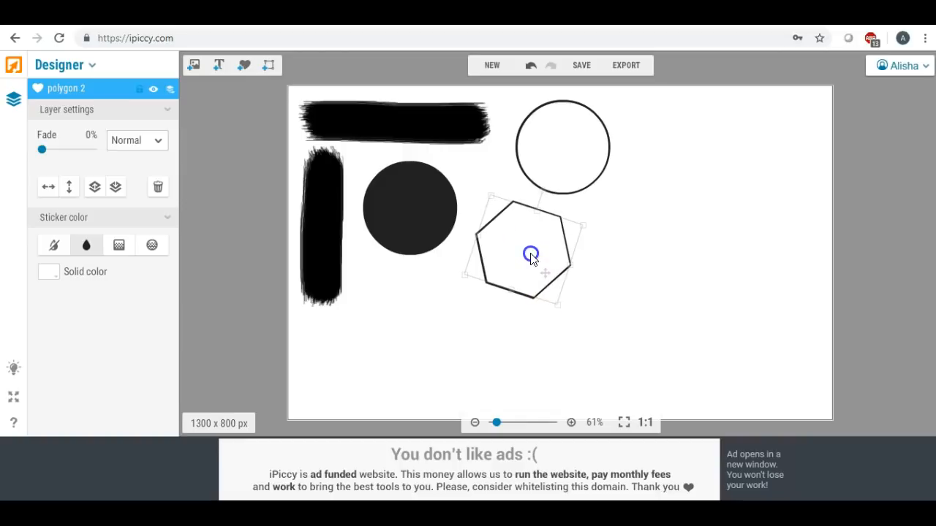
left_click(607, 256)
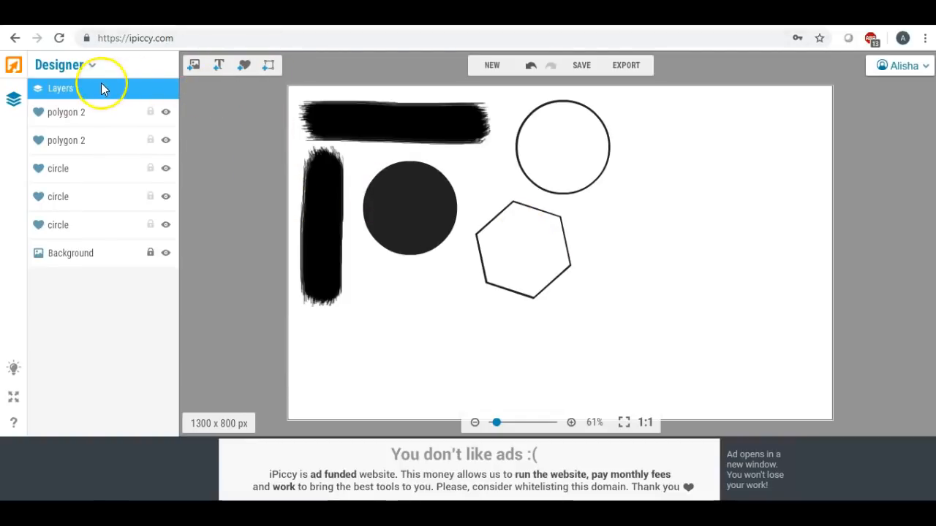
Step: Add a solid square geometric sticker and place it to the right of the circle outline
left_click(244, 65)
left_click(115, 119)
left_click(59, 172)
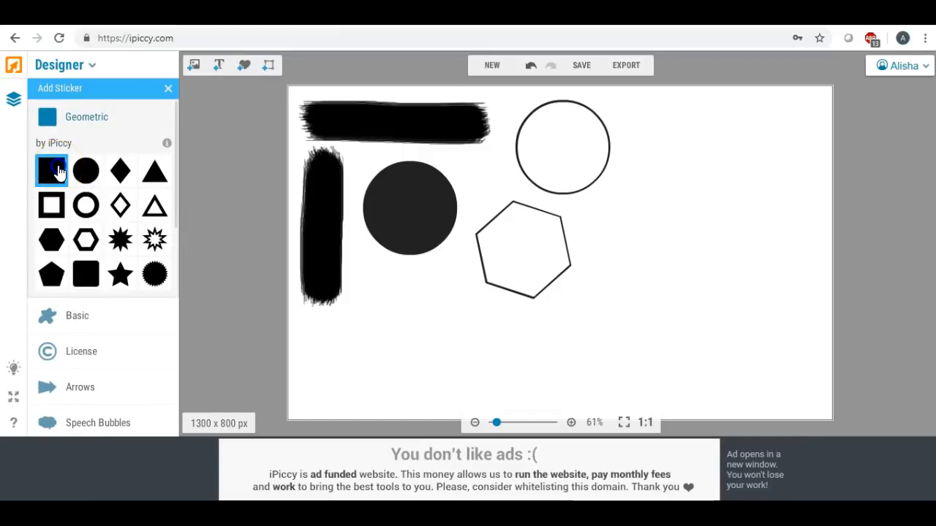
left_click_drag(585, 202, 659, 140)
Step: Stretch the square into a tall solid rectangle and align its upper edge with the circle outline's top
left_click_drag(693, 178, 673, 280)
left_click_drag(709, 197, 729, 198)
left_click_drag(663, 180, 665, 167)
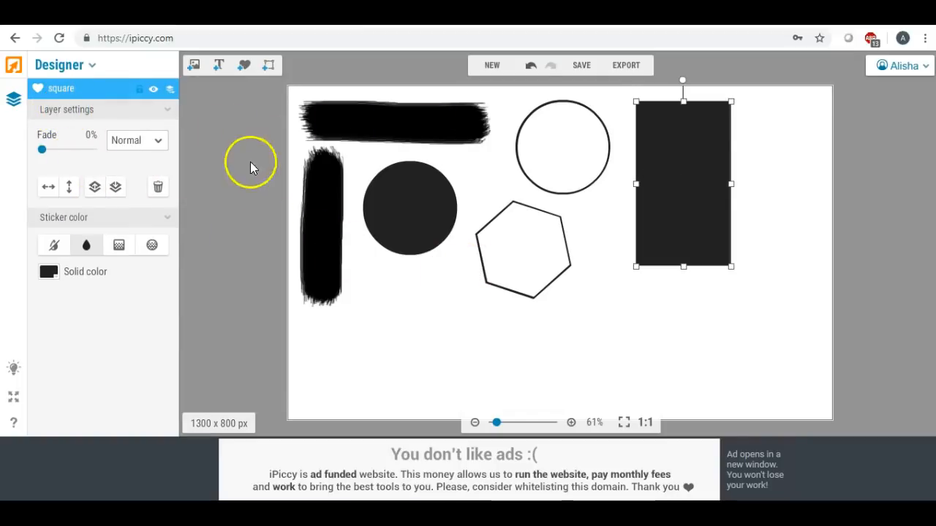
Step: Add a second solid square geometric sticker and set its solid color to white
left_click(193, 65)
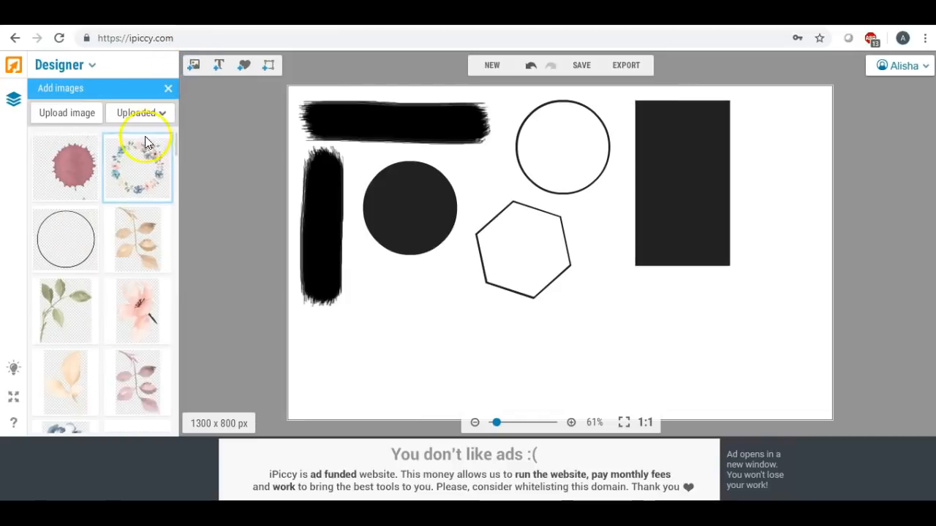
left_click(244, 65)
left_click(89, 116)
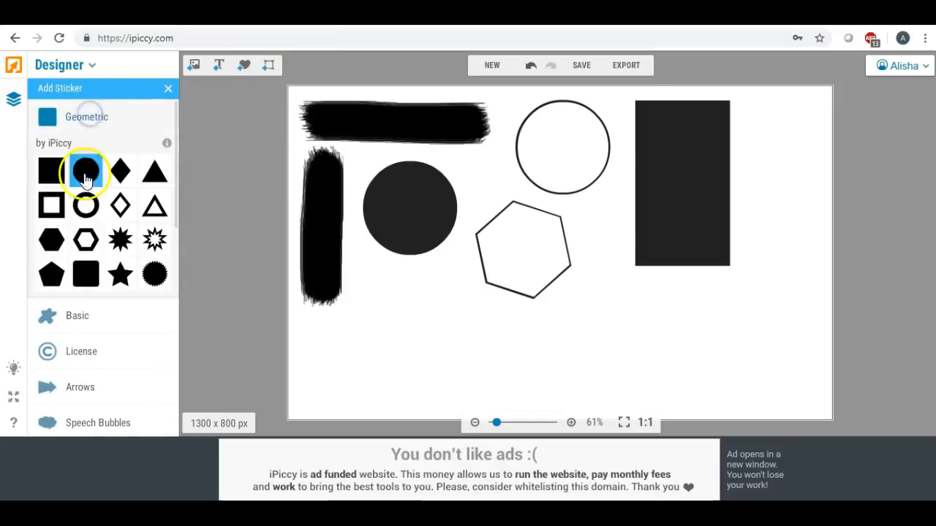
left_click_drag(50, 169, 583, 197)
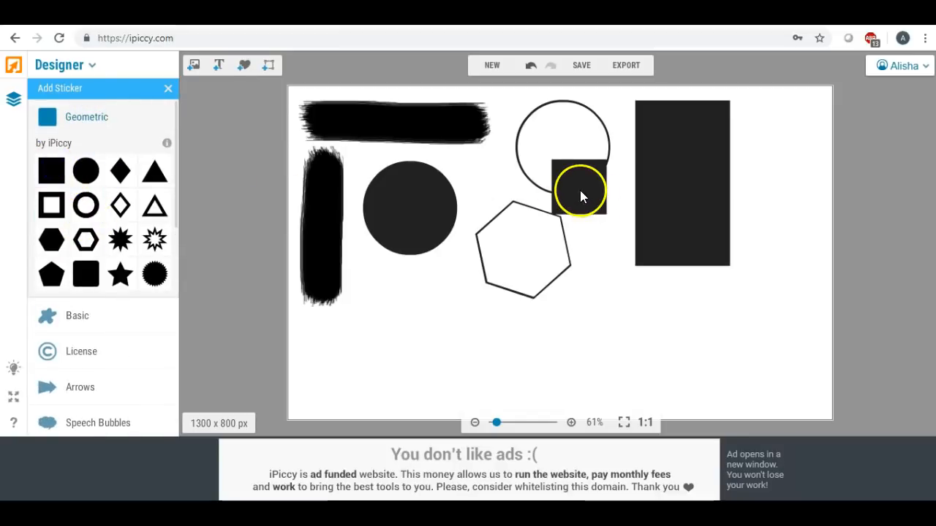
right_click(581, 196)
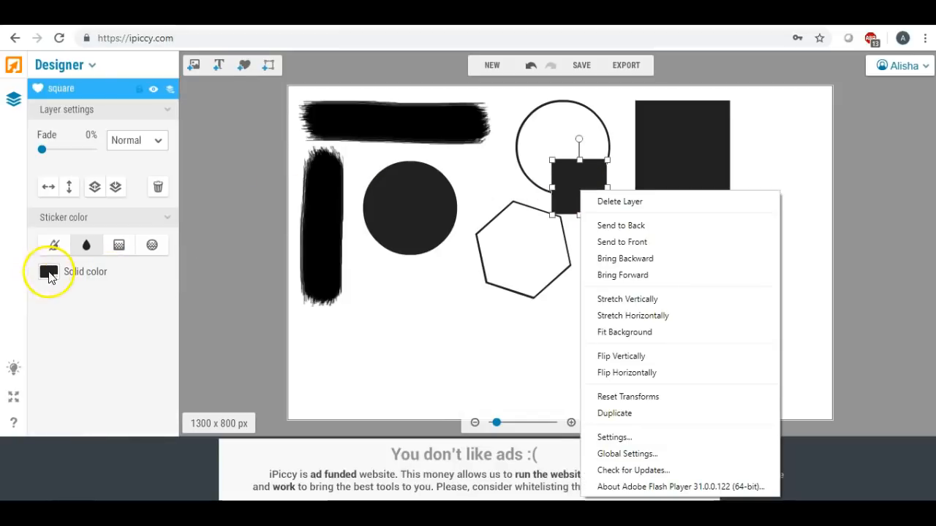
left_click(49, 273)
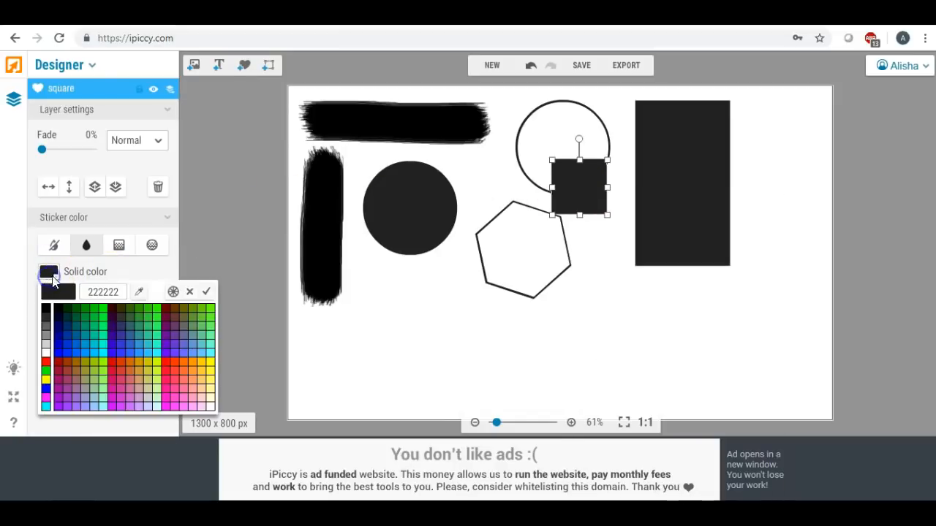
left_click(49, 354)
Step: Move the white square onto the solid rectangle and stretch it across and down, leaving a thin dark border
left_click_drag(576, 195, 715, 133)
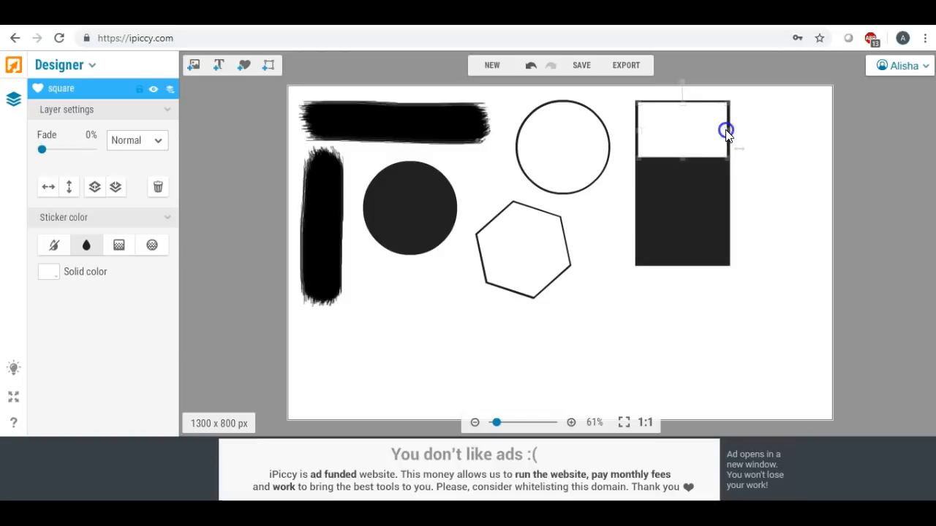
left_click_drag(682, 156, 688, 250)
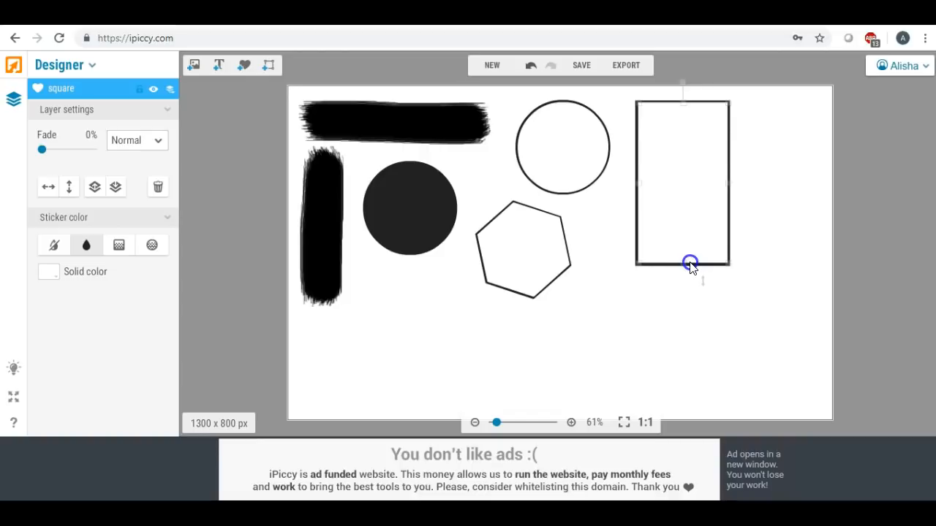
left_click_drag(690, 264, 690, 266)
Step: Fine-tune the white rectangle's side and lower edges for an even thin outline, and deselect it
left_click(638, 186)
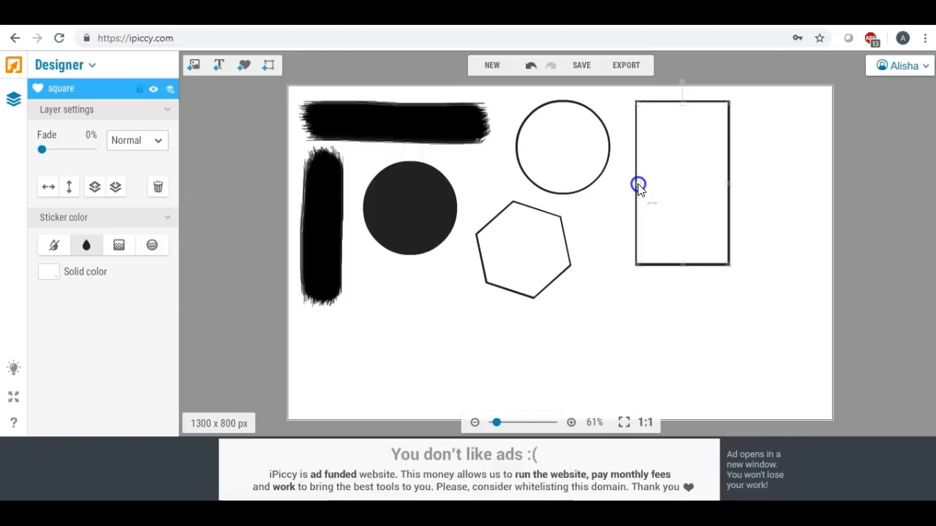
left_click(655, 198)
left_click(662, 201)
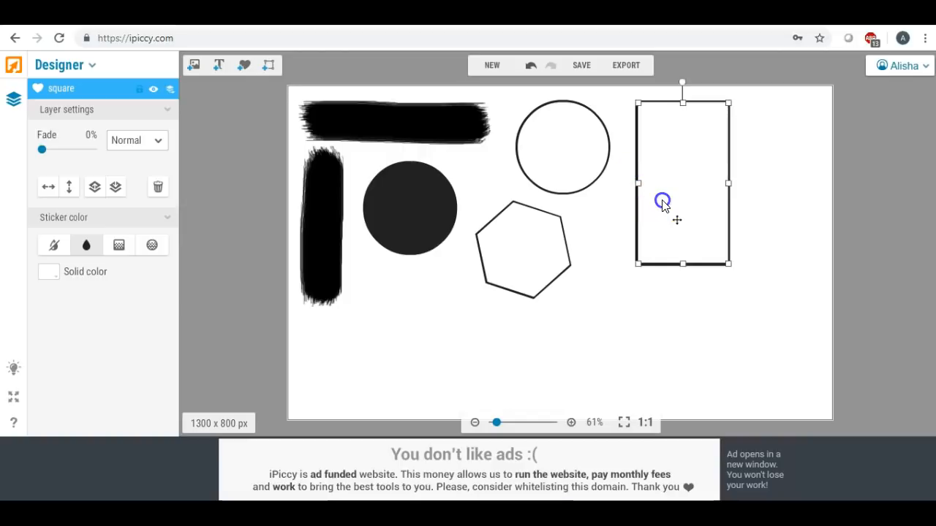
left_click(662, 201)
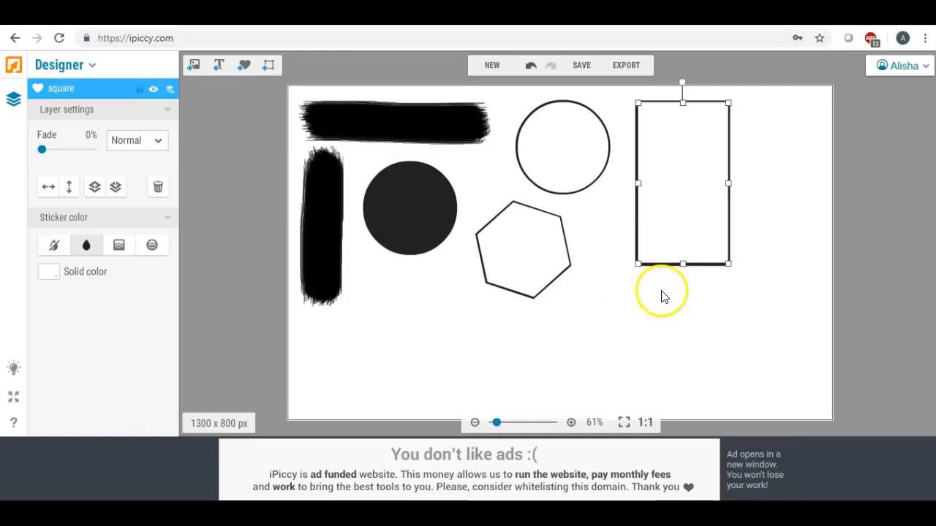
left_click(684, 267)
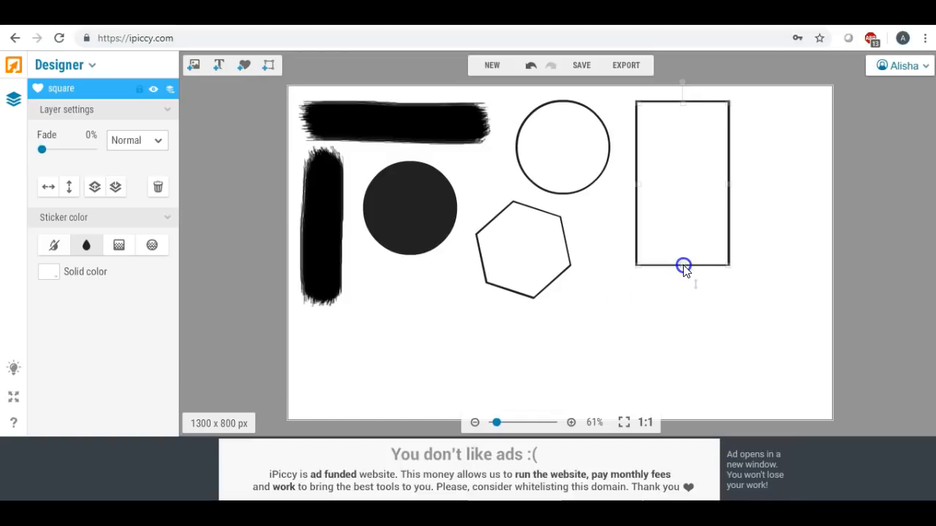
left_click(683, 289)
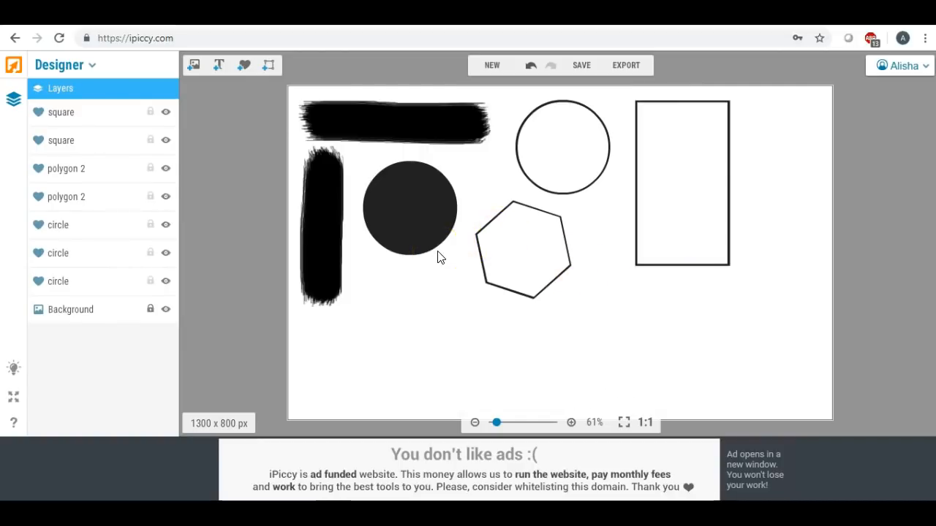
Step: Add the first solid heart sticker from the Hearts collection and place it below the solid circle
left_click(244, 66)
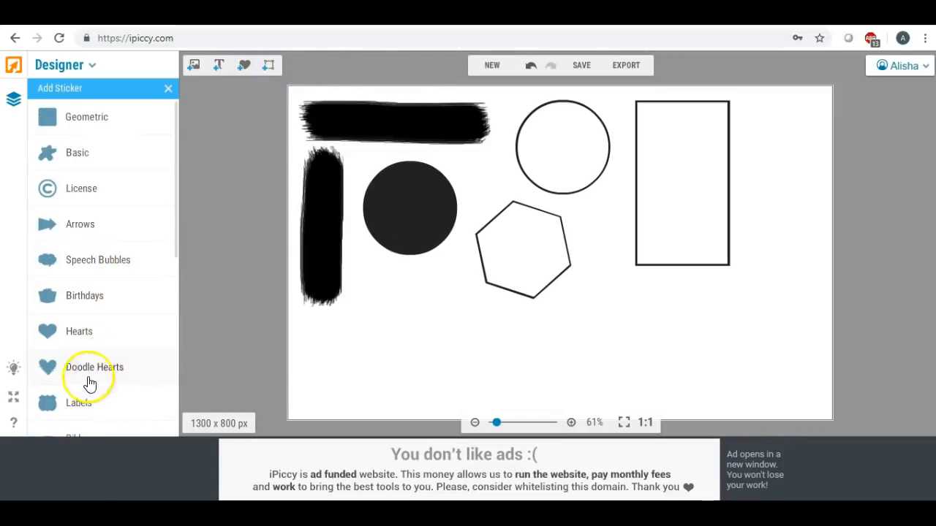
left_click(88, 329)
scroll(97, 334, "down", 2)
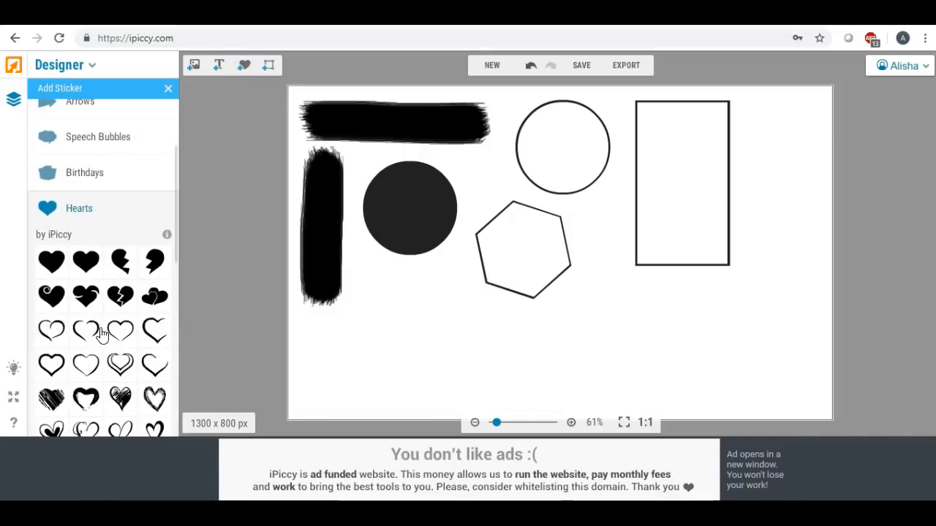
left_click(53, 262)
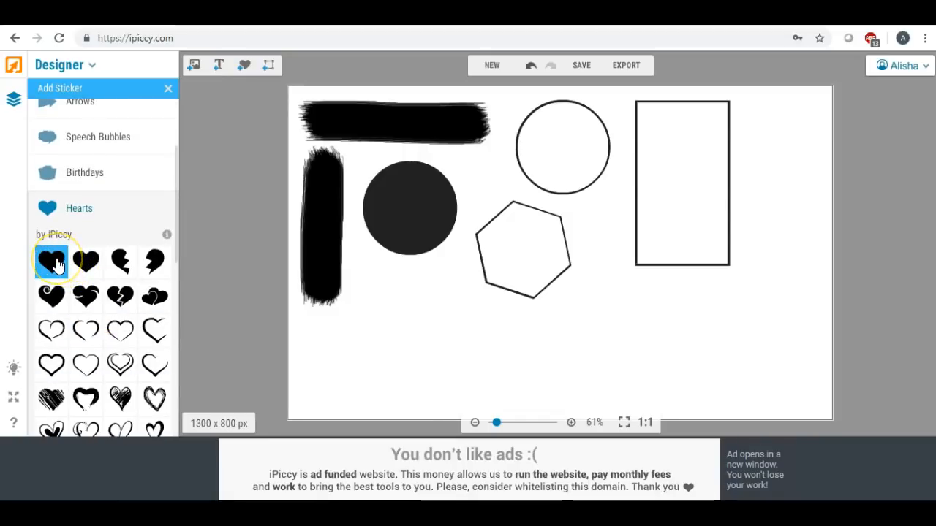
left_click(175, 276)
left_click(56, 262)
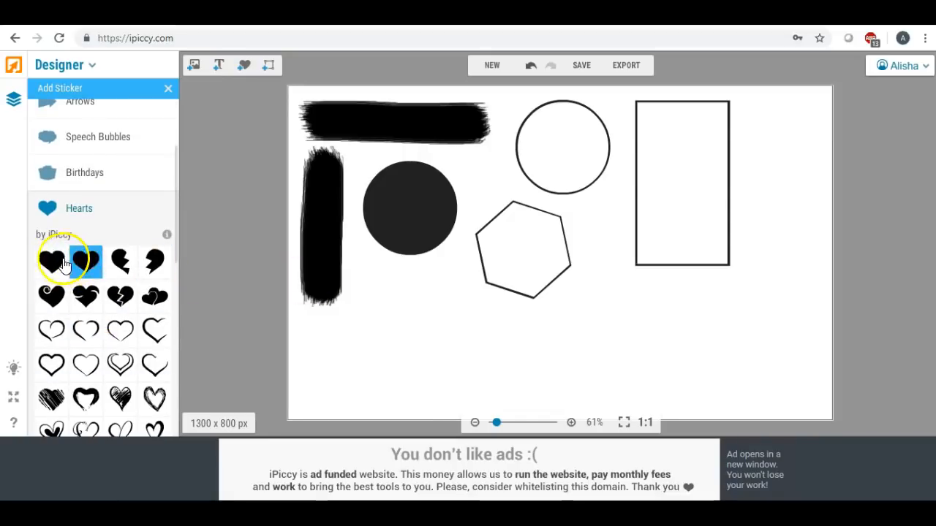
left_click_drag(505, 245, 402, 330)
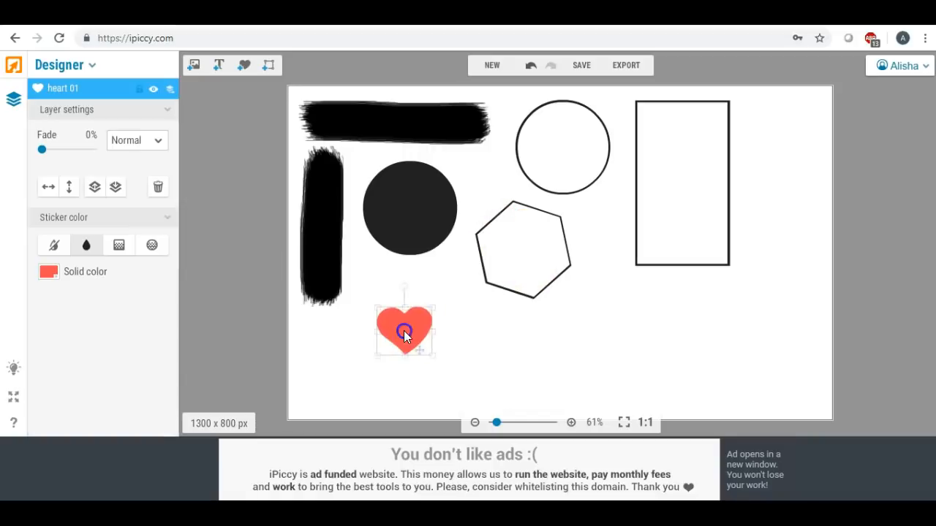
Step: Set the heart's solid color to black and enlarge it to about the solid circle's width, centred beneath the circle
left_click(48, 271)
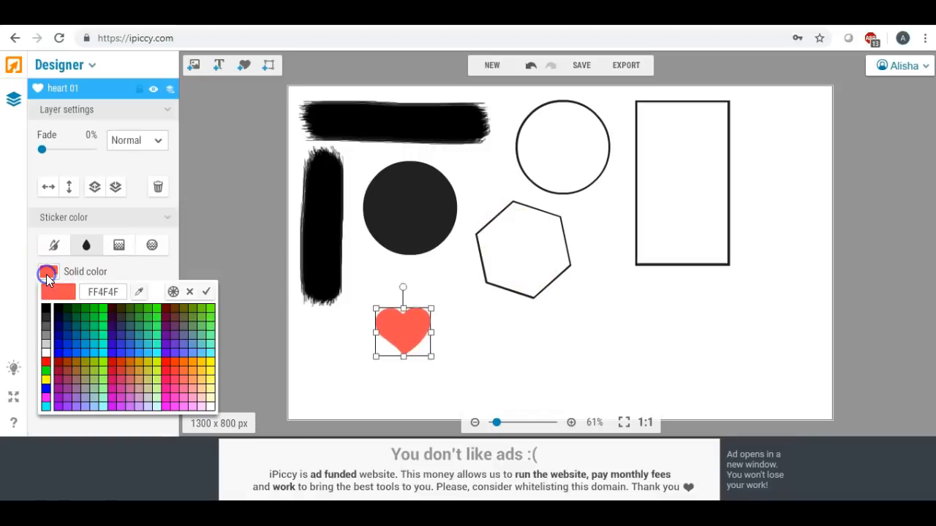
left_click(46, 309)
left_click(291, 328)
left_click_drag(397, 328, 455, 277)
left_click_drag(428, 309, 420, 316)
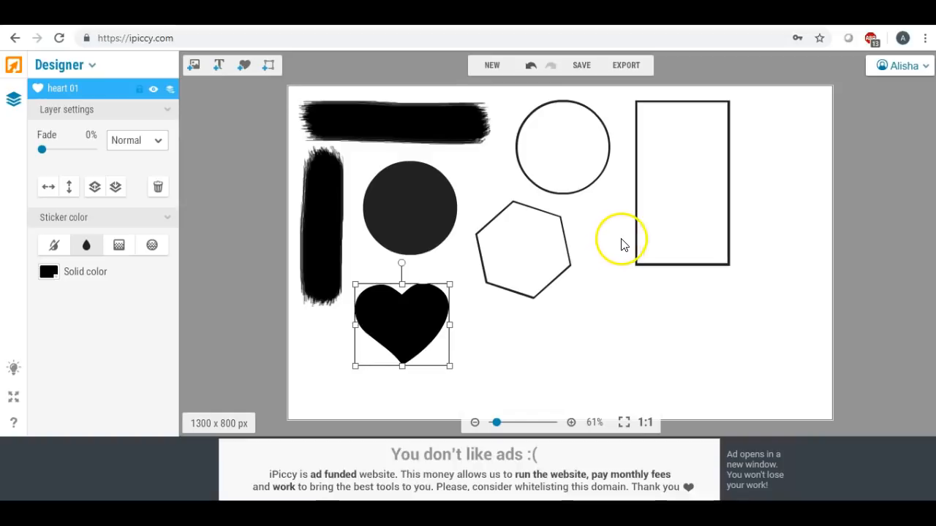
Step: Export the flattened design to the Editor and open it in the Painter
left_click(626, 65)
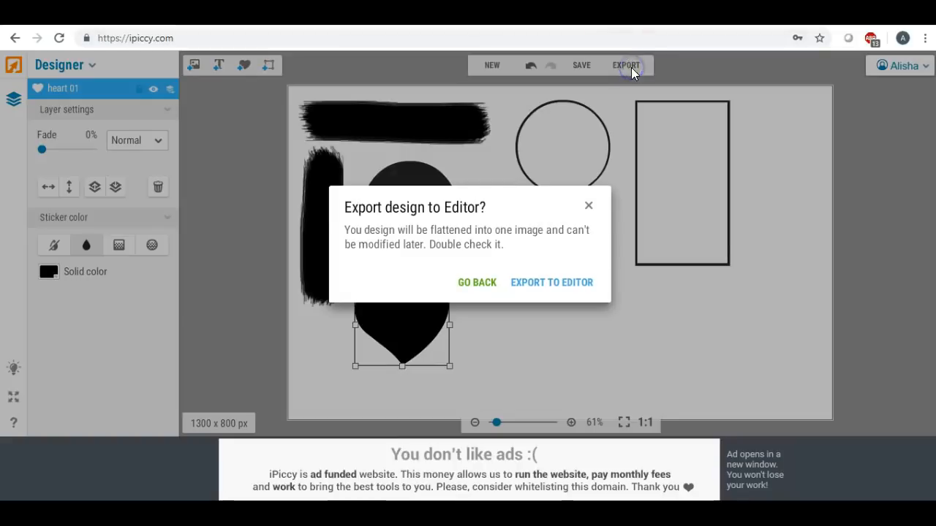
left_click(536, 285)
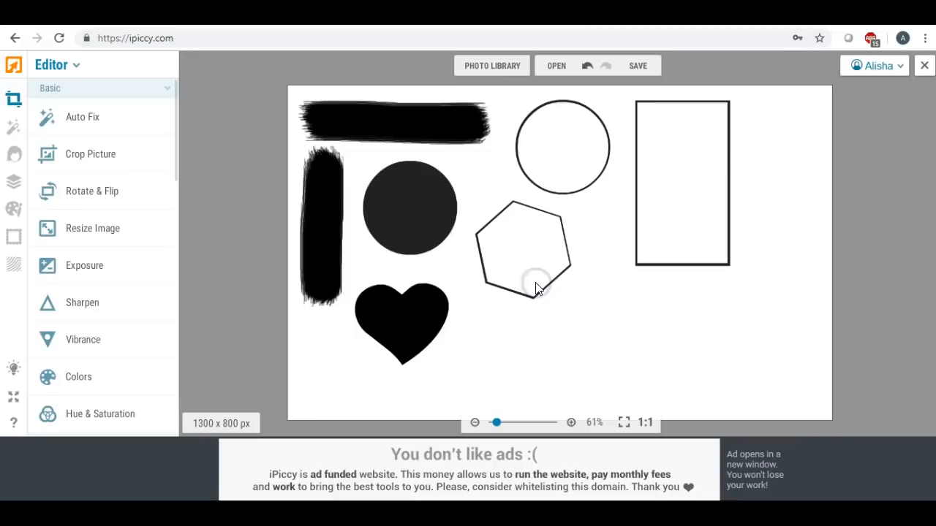
left_click(13, 210)
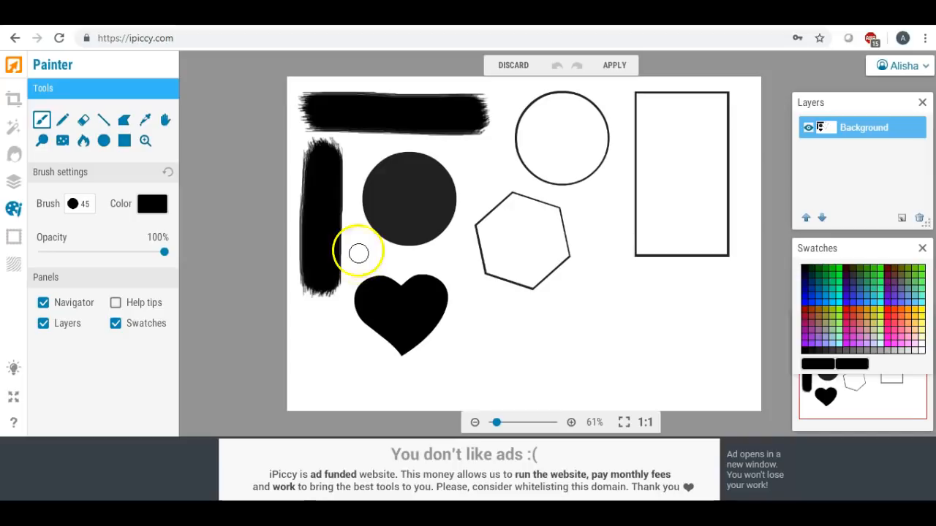
Step: Choose the rough bristle brush preset of size 70 and set its diameter to 120 px
left_click(76, 204)
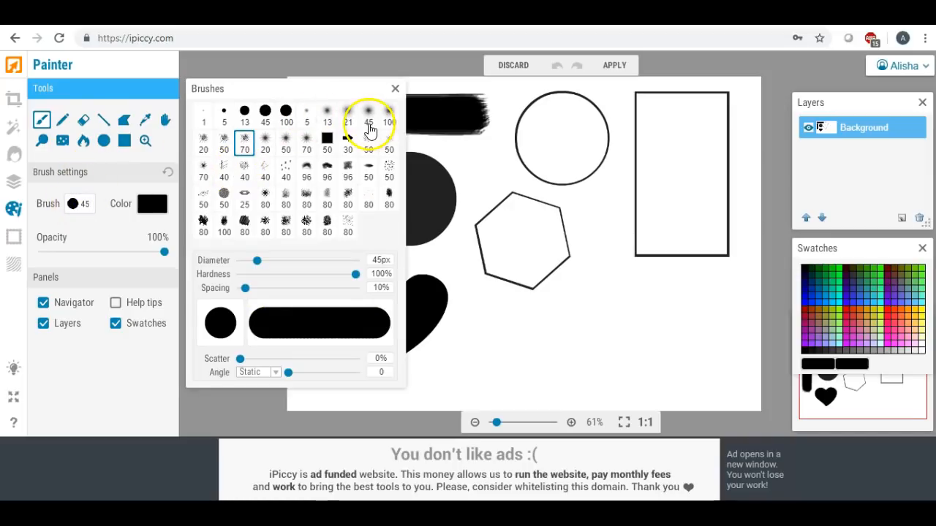
left_click(244, 224)
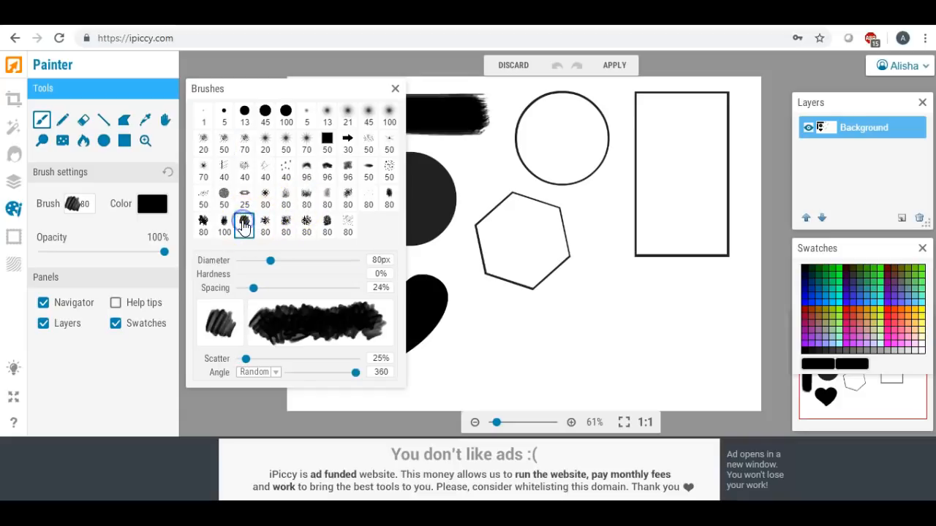
left_click(287, 144)
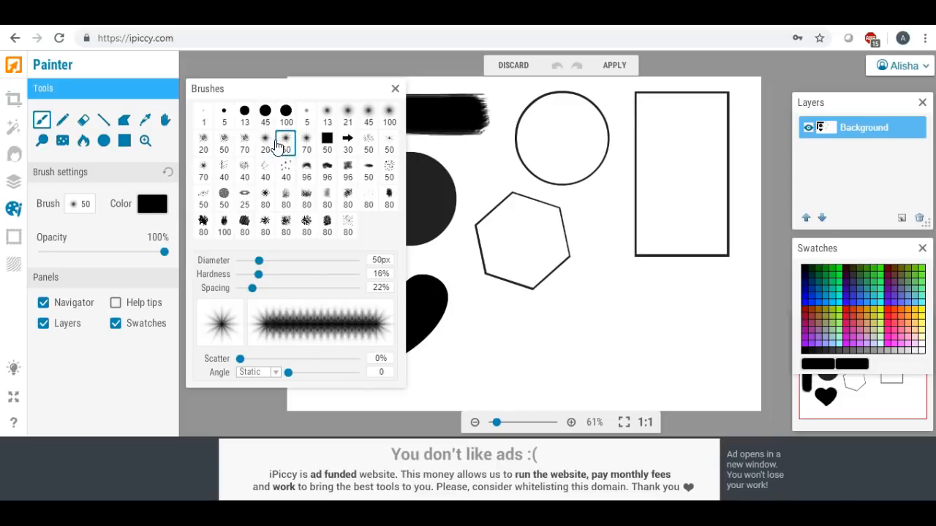
left_click(267, 142)
left_click(246, 143)
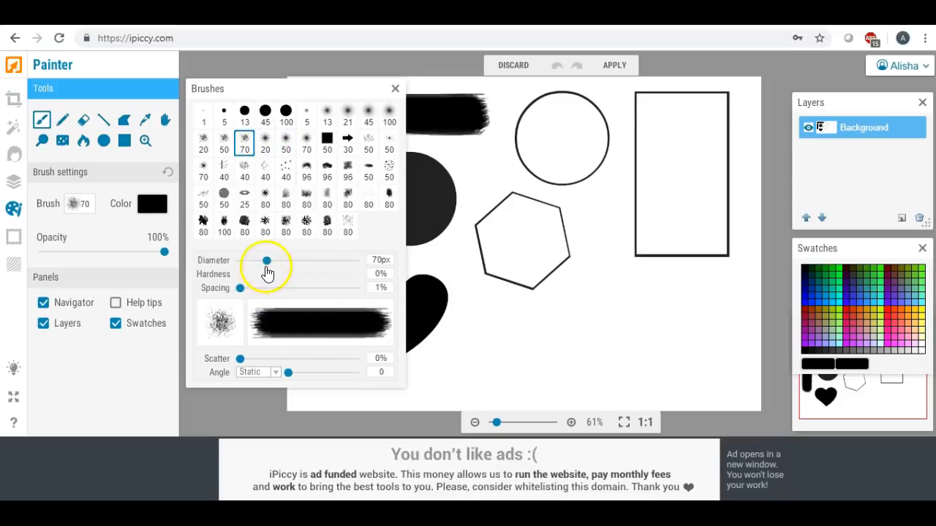
left_click_drag(285, 266, 287, 263)
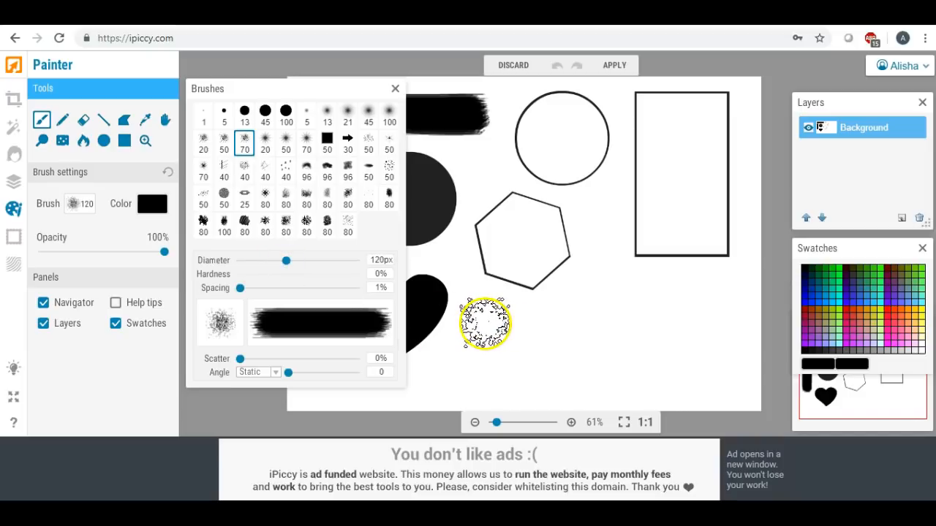
Step: Paint a long horizontal black bar to the right of the heart, below the hexagon, and apply the Painter changes
left_click_drag(485, 323, 721, 321)
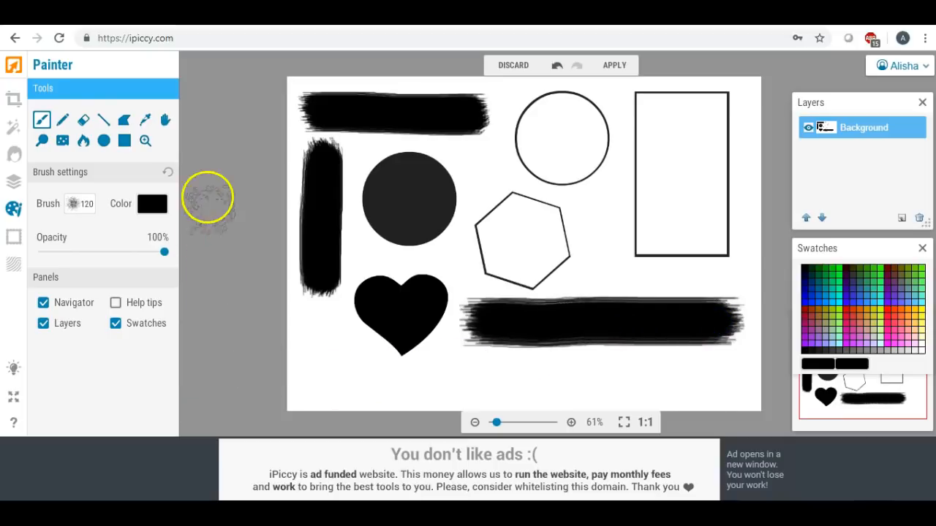
left_click(614, 64)
left_click(568, 279)
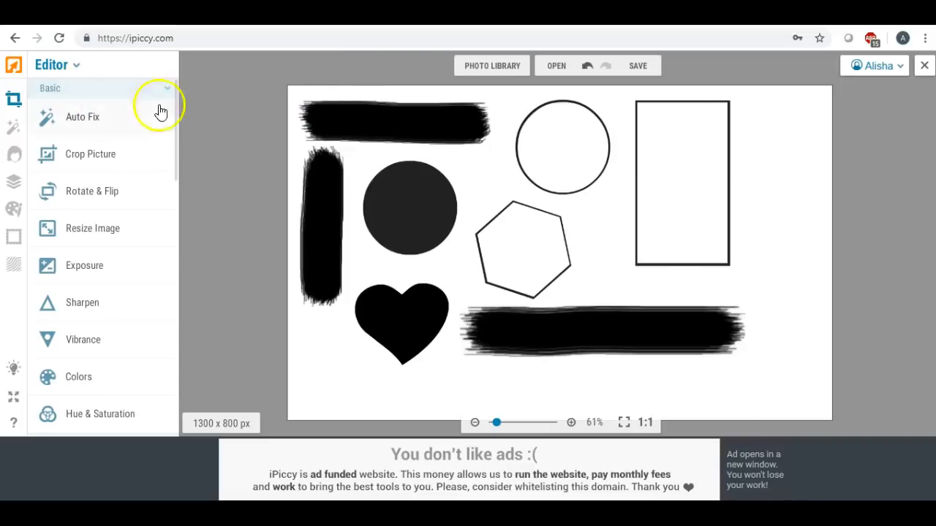
Step: Reopen the Painter and choose the soft round 100 px brush with 0% hardness
left_click(13, 211)
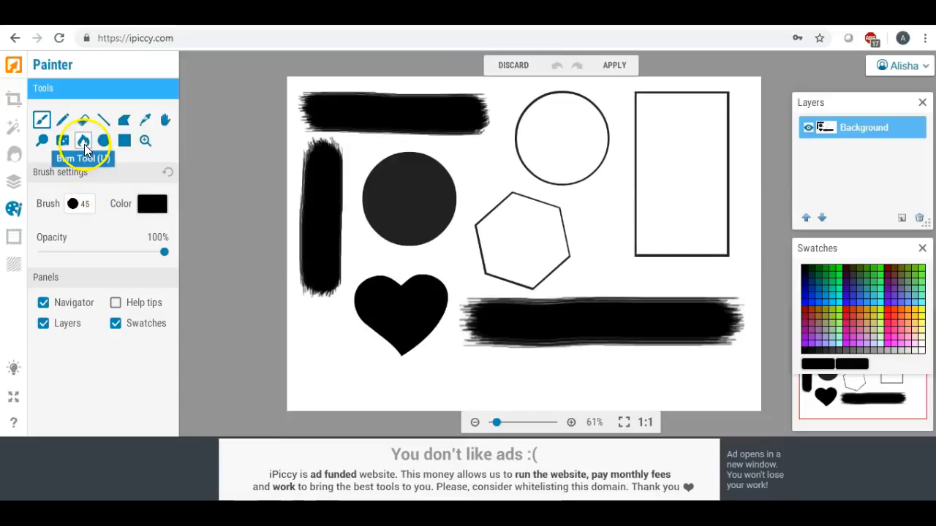
left_click(75, 204)
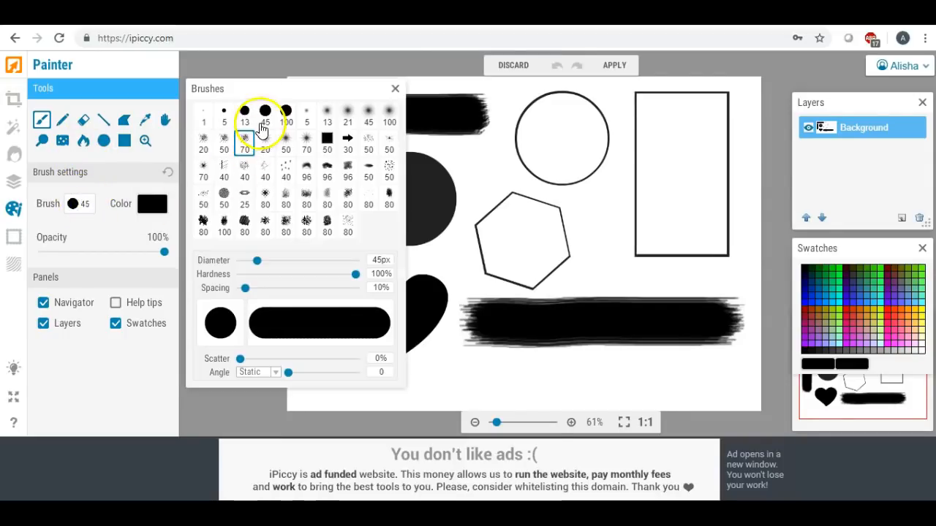
left_click(348, 114)
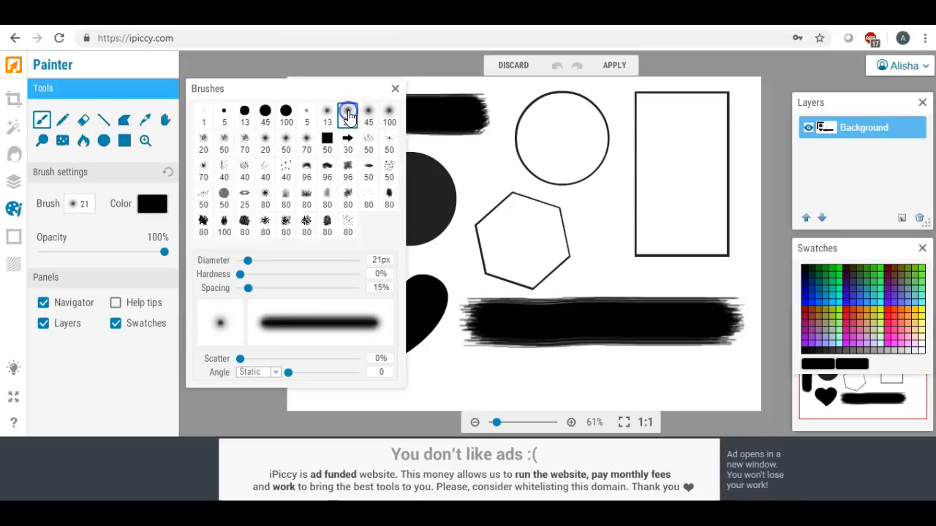
left_click(388, 116)
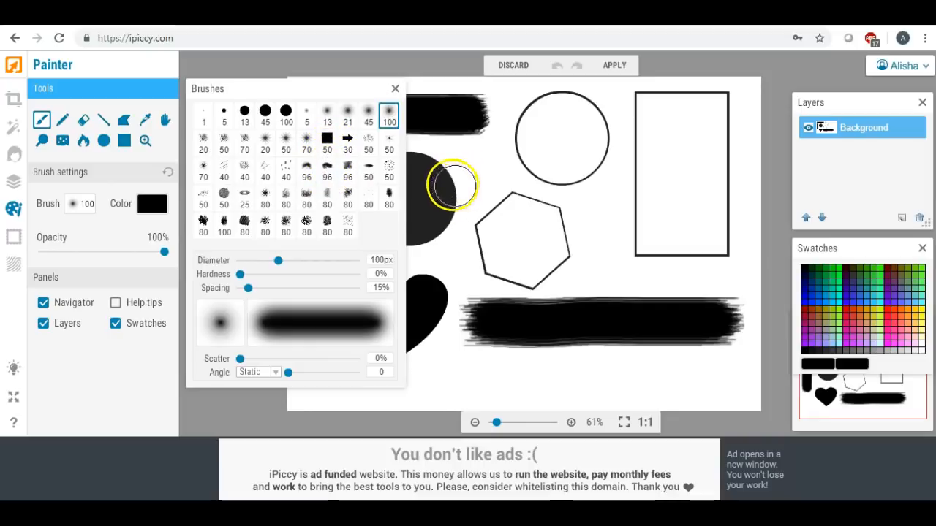
left_click(395, 89)
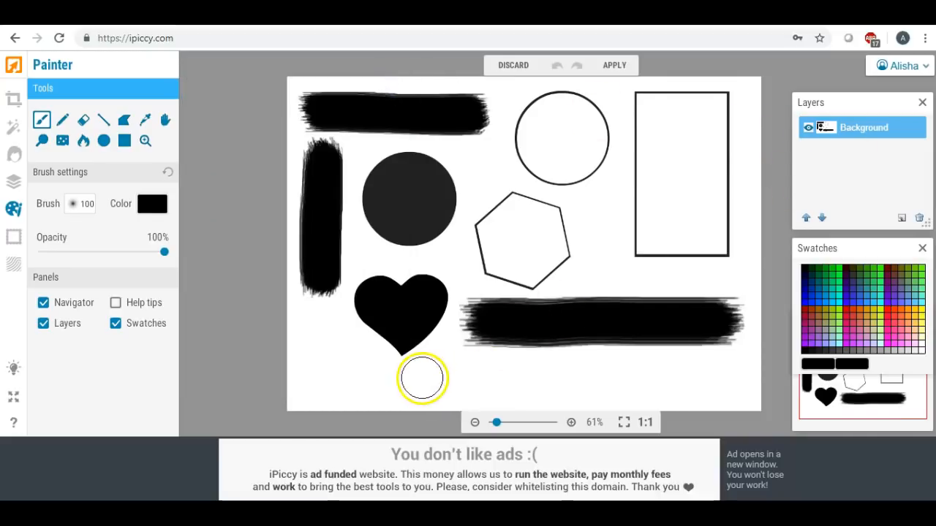
Step: Paint a soft-edged horizontal black bar below the rough one and apply the Painter changes
mouse_move(423, 381)
left_mouse_down()
mouse_move(642, 381)
mouse_move(426, 380)
mouse_move(651, 382)
left_mouse_up()
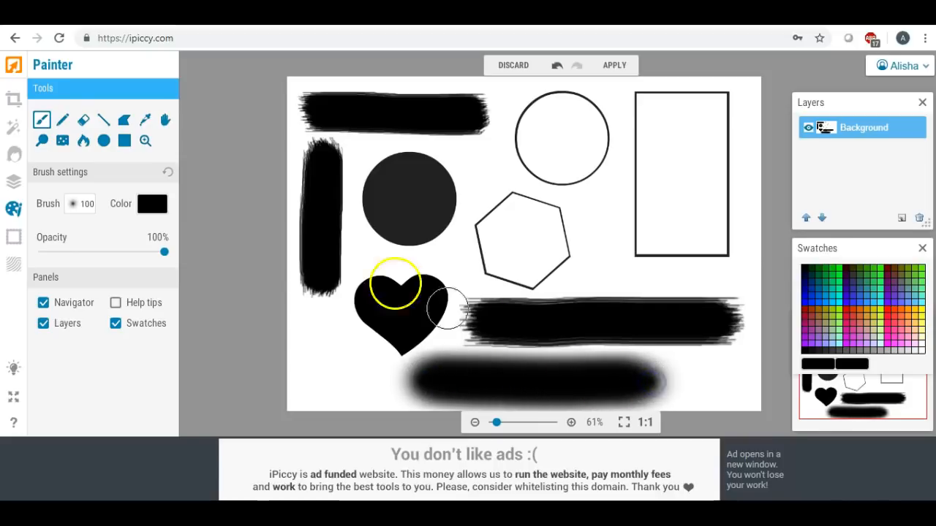
left_click(614, 65)
left_click(573, 279)
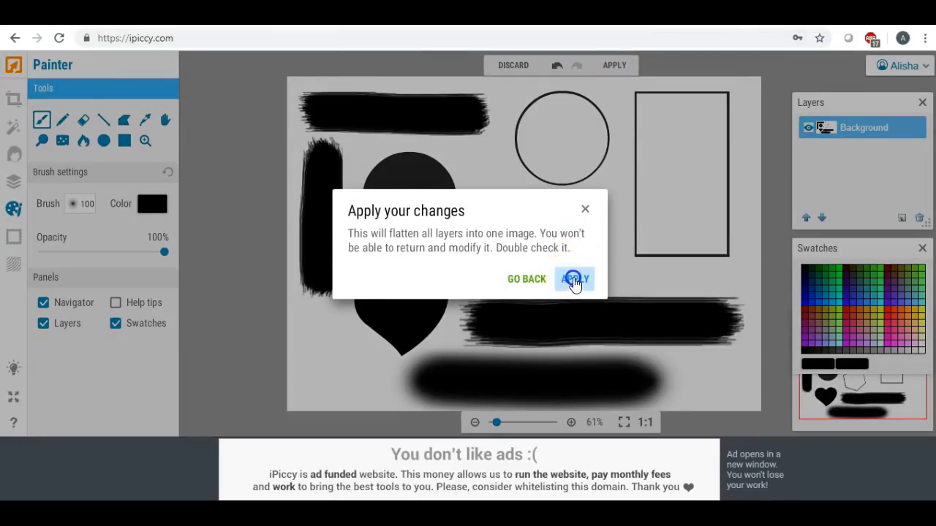
Step: Prepare the image for saving to the computer as a .jpg named "de" at Highest quality
left_click(639, 66)
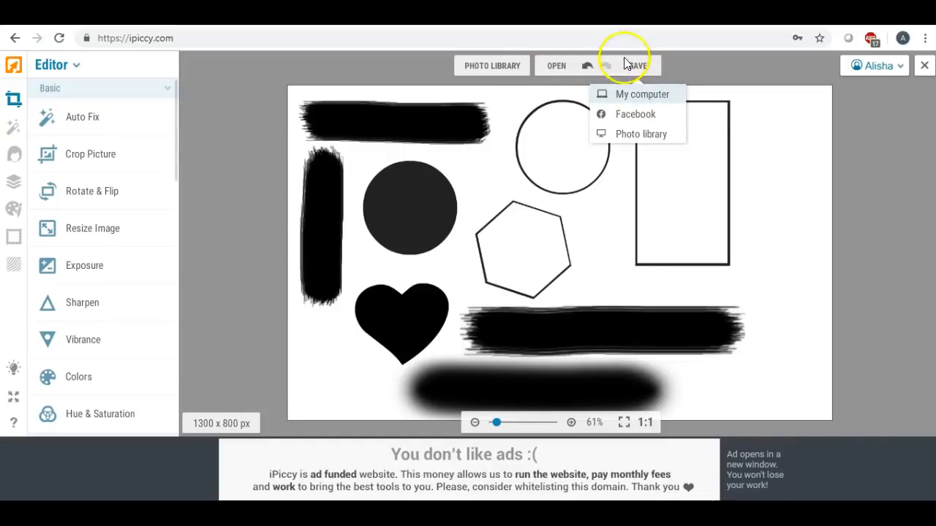
left_click(686, 67)
left_click(641, 66)
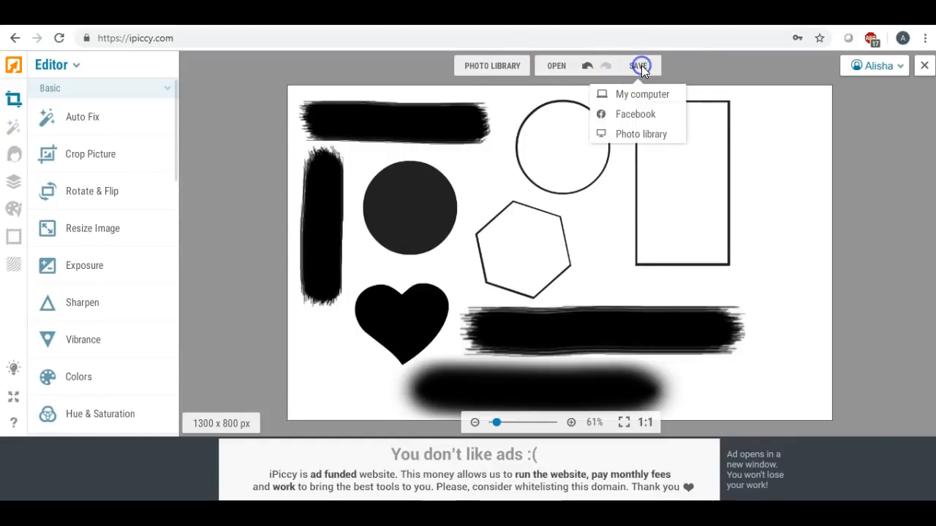
left_click(630, 94)
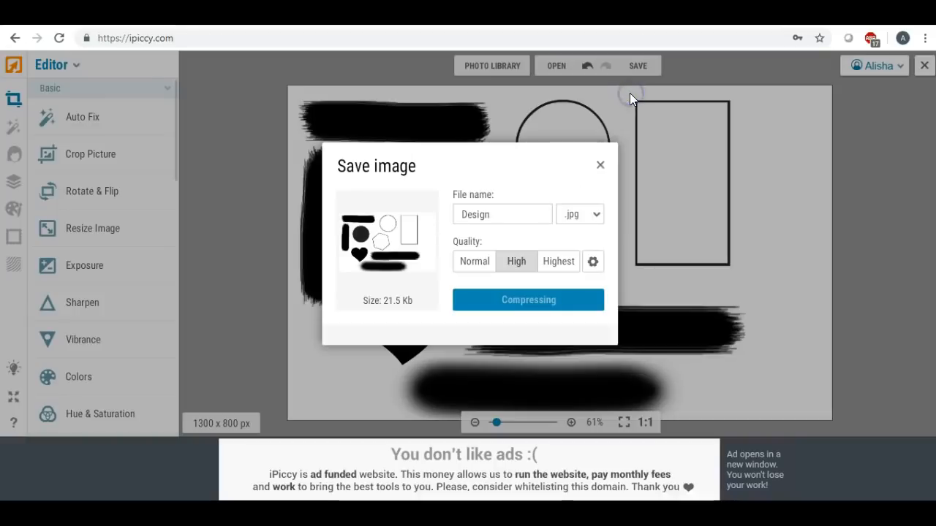
left_click(555, 261)
left_click_drag(509, 213, 393, 210)
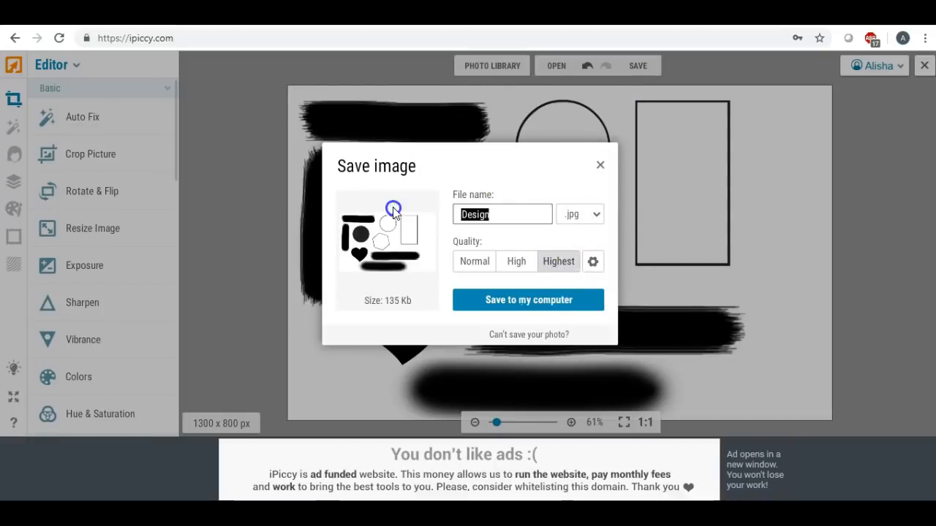
type("de")
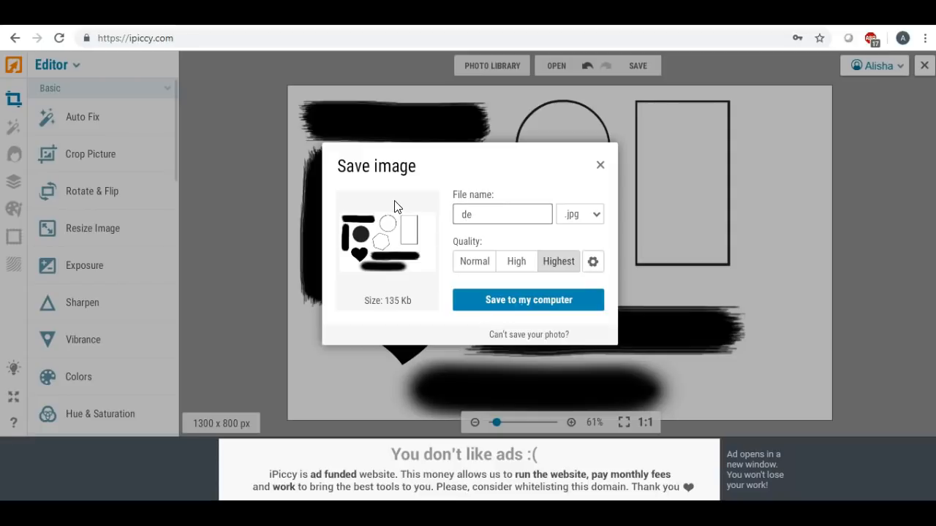
Step: Save the "de" JPEG to the Desktop and return to editing
left_click(524, 299)
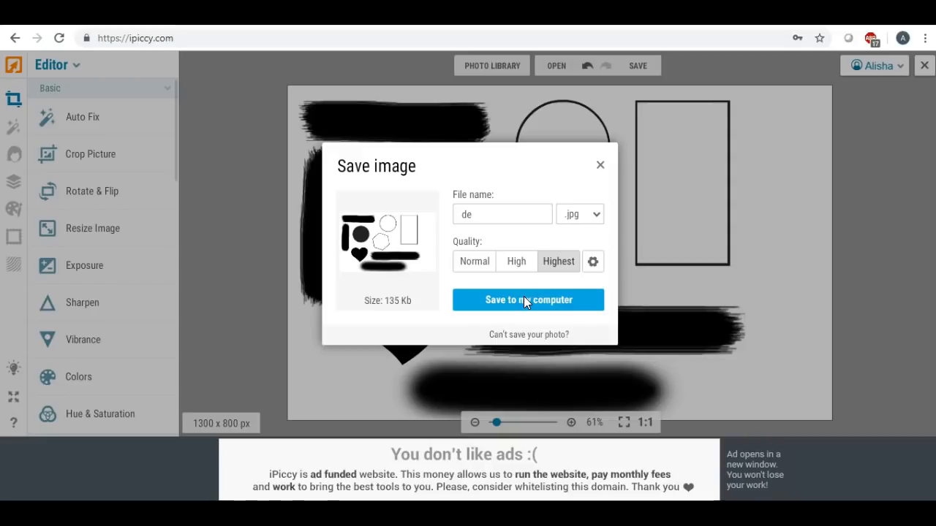
left_click(523, 300)
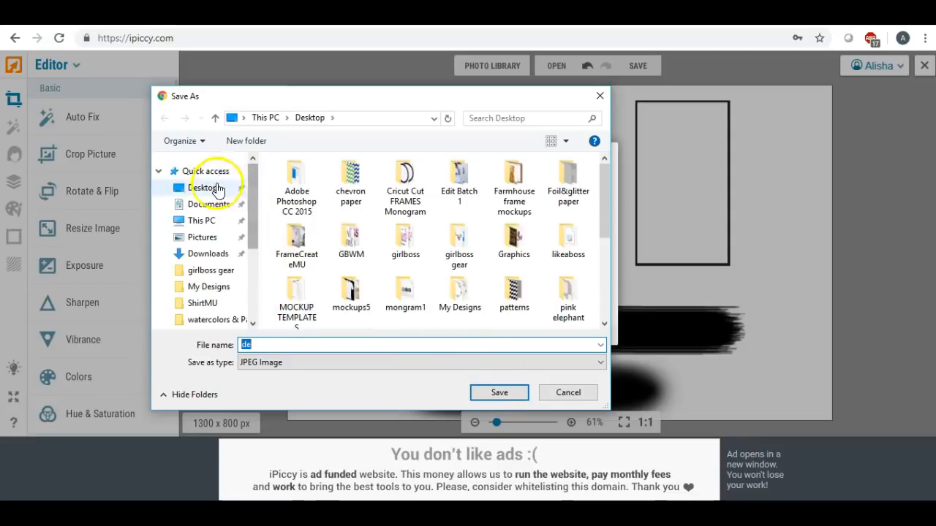
left_click(212, 192)
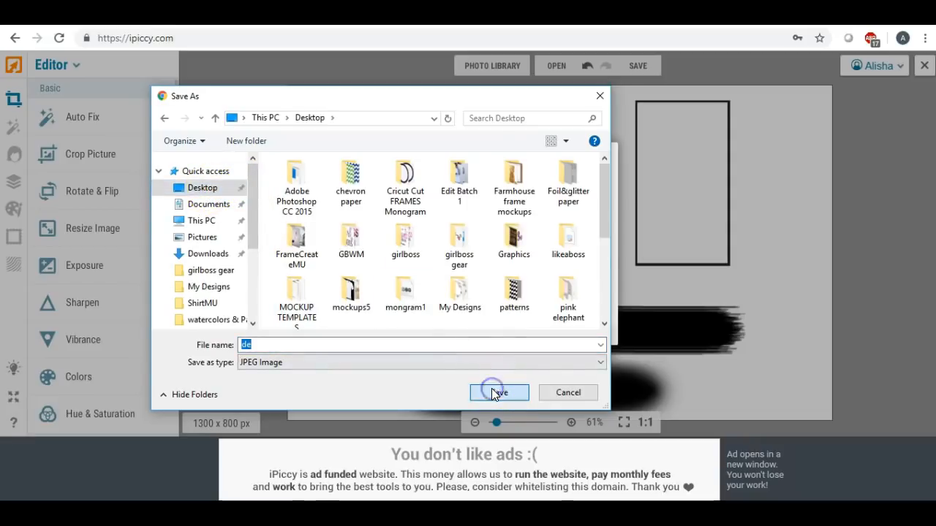
left_click(495, 394)
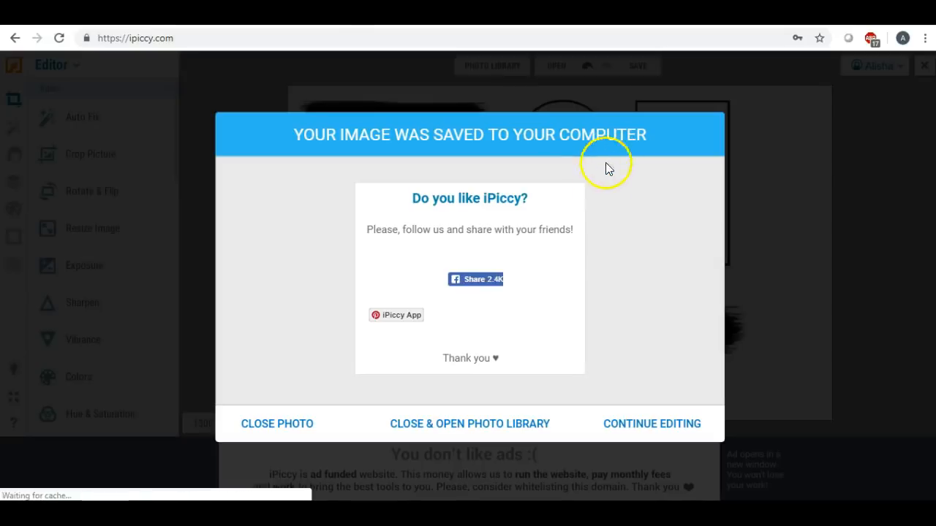
left_click(625, 427)
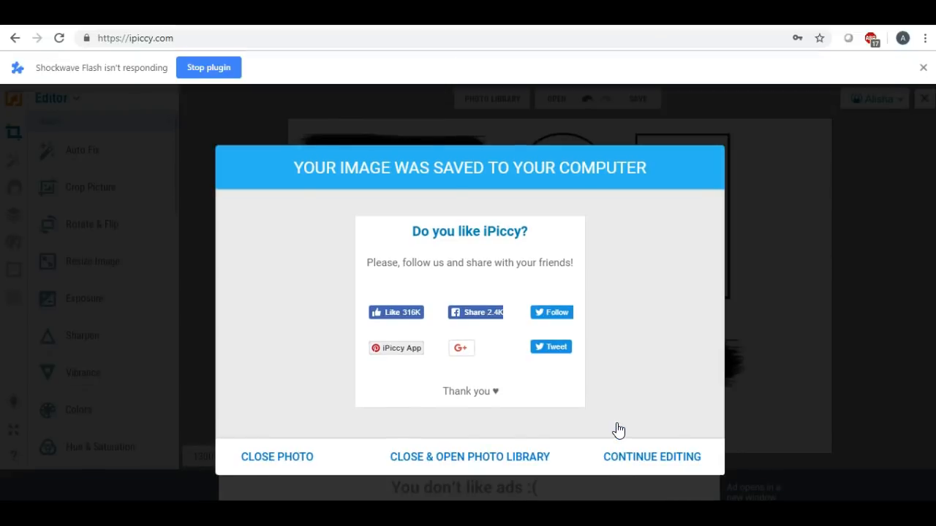
left_click(631, 457)
left_click(317, 437)
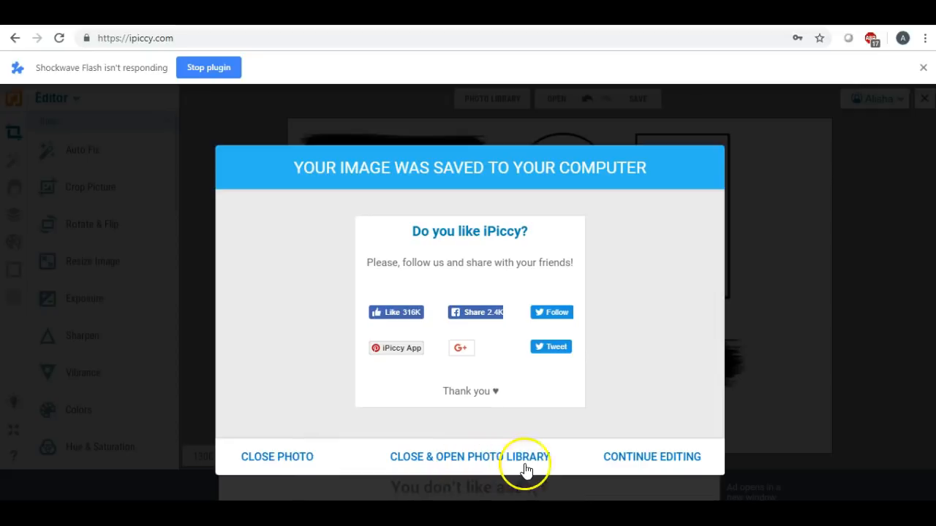
left_click(639, 460)
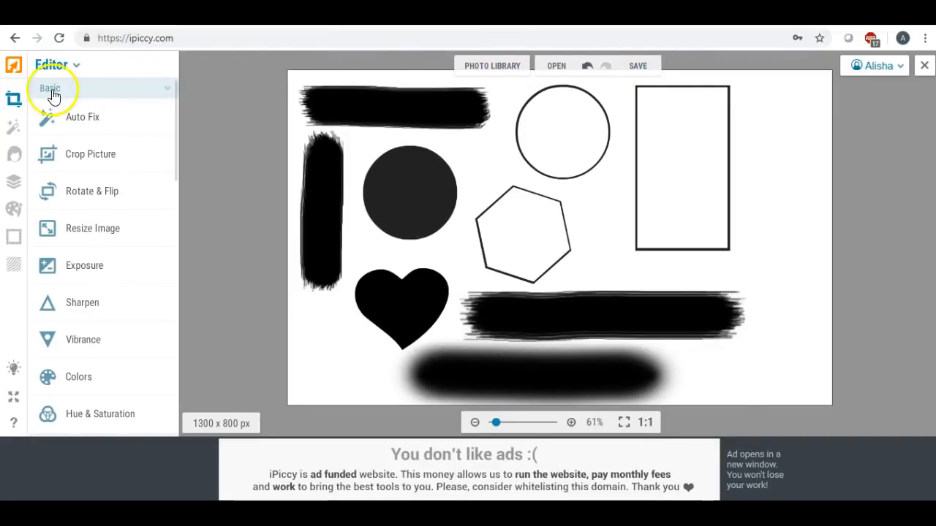
left_click(70, 67)
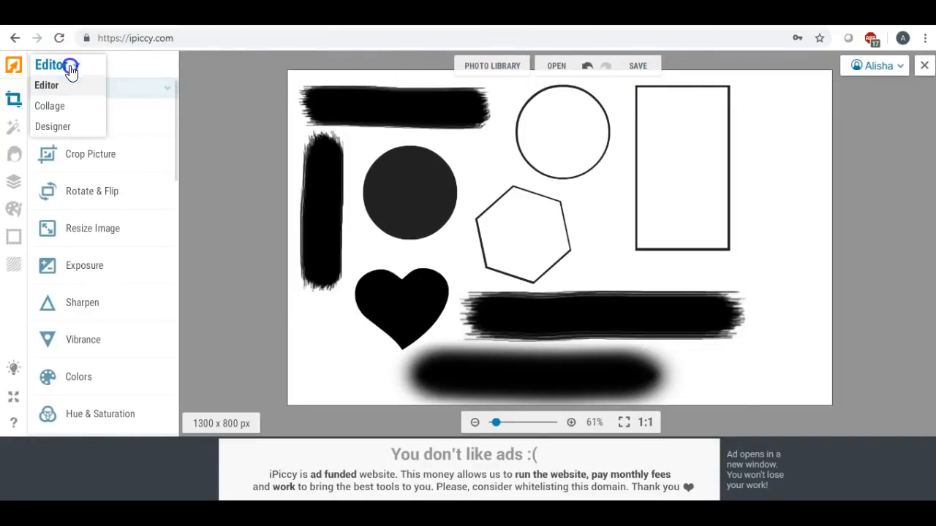
left_click(51, 129)
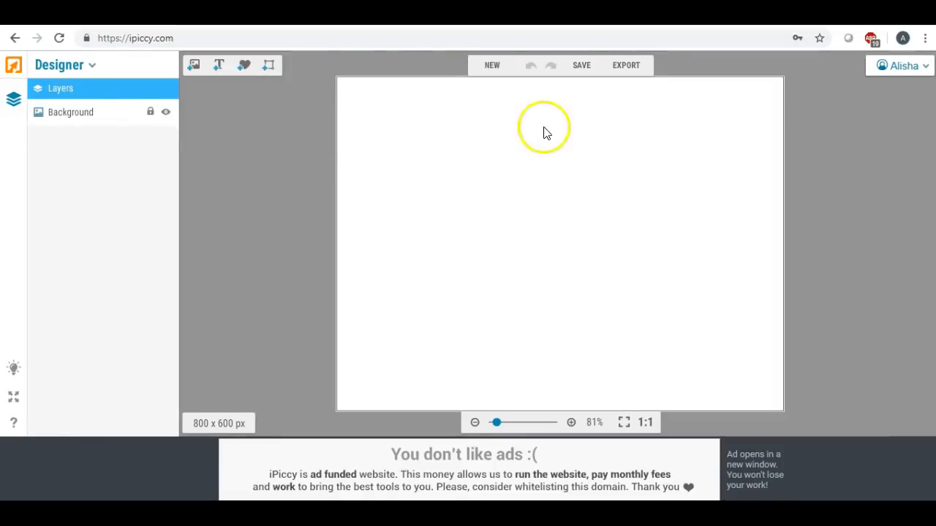
left_click(91, 65)
left_click(65, 87)
Step: Add the saved "de" image from the Desktop to the photo library and open it for editing
left_click(500, 66)
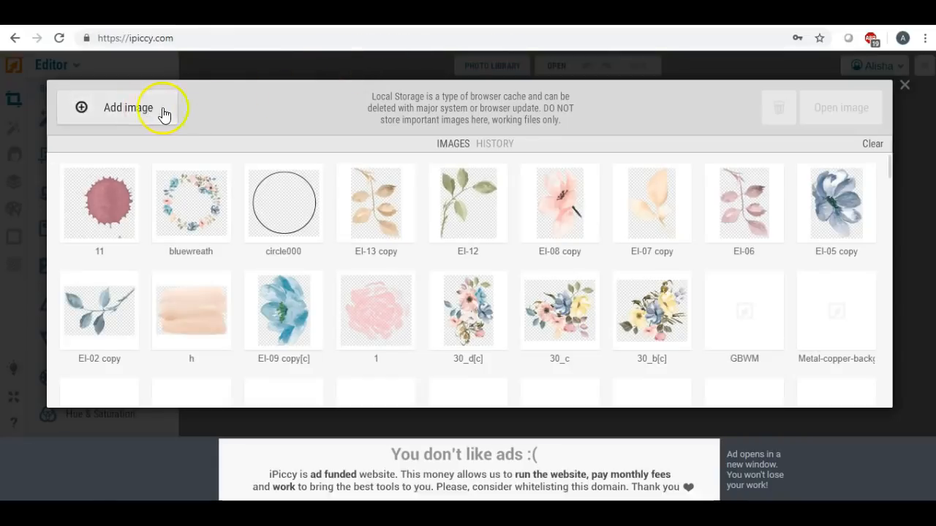
left_click(104, 108)
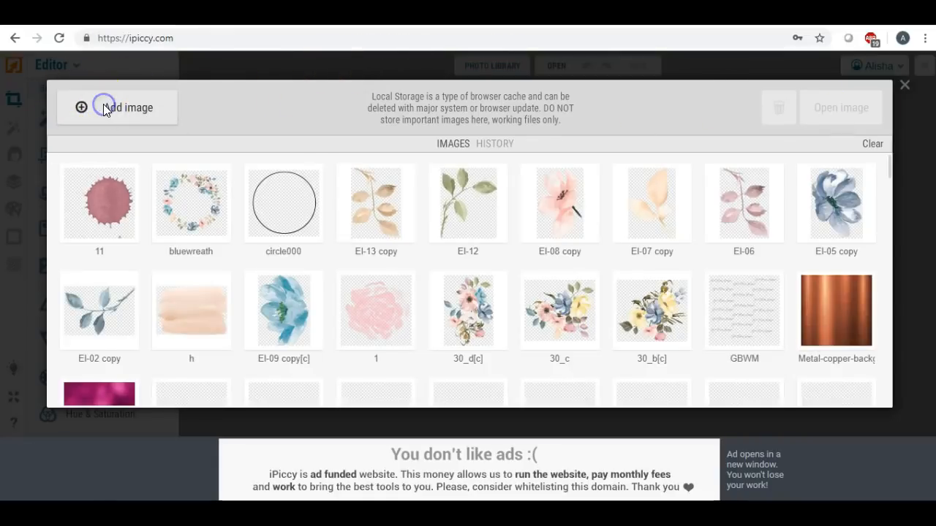
left_click(208, 161)
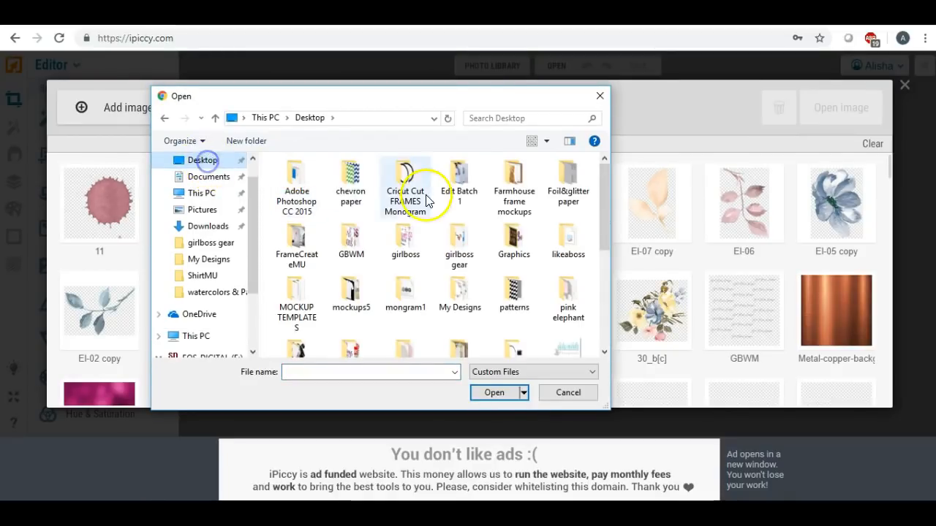
scroll(427, 201, "down", 3)
double_click(468, 219)
left_click(64, 231)
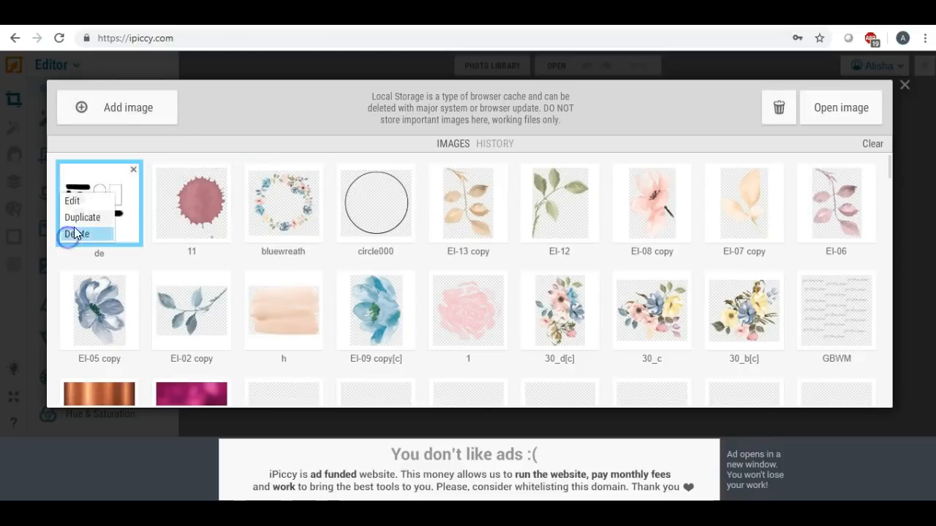
left_click(76, 207)
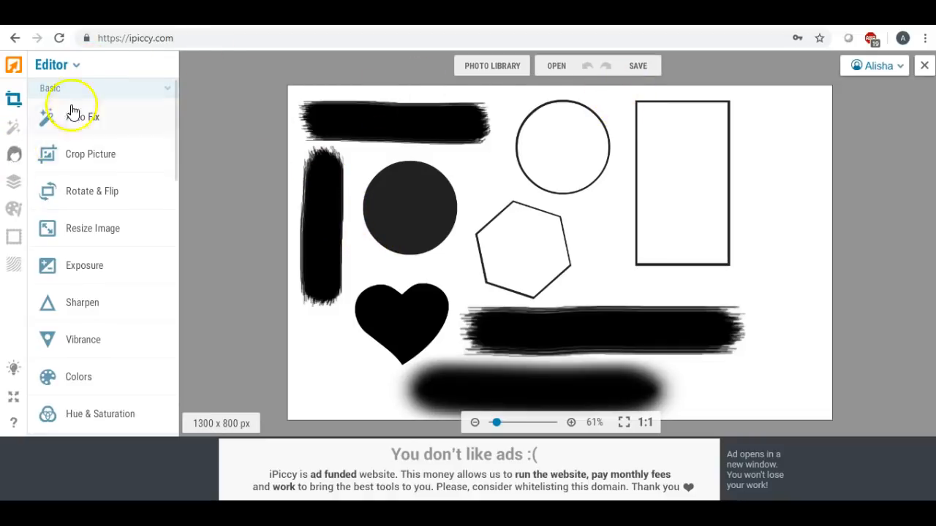
Step: Switch to the Designer with the opened "de" image as the background
left_click(76, 65)
left_click(69, 127)
left_click(581, 285)
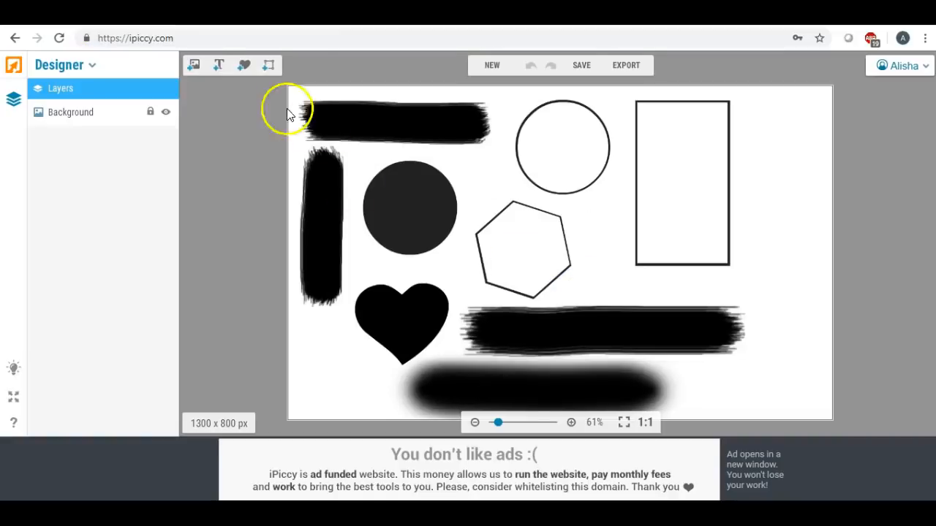
Step: Place the gold foil texture from the uploaded images over the horizontal brush bar at the canvas's upper left
left_click(193, 65)
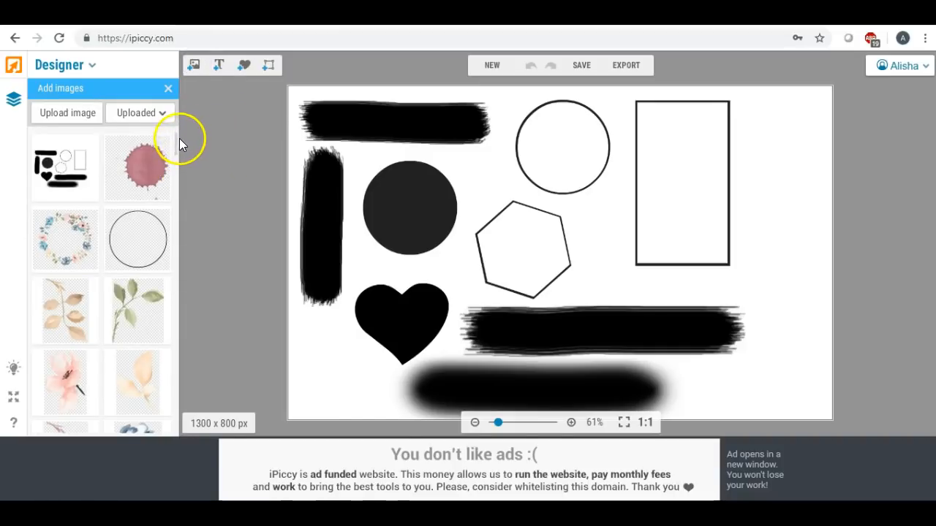
scroll(177, 143, "down", 5)
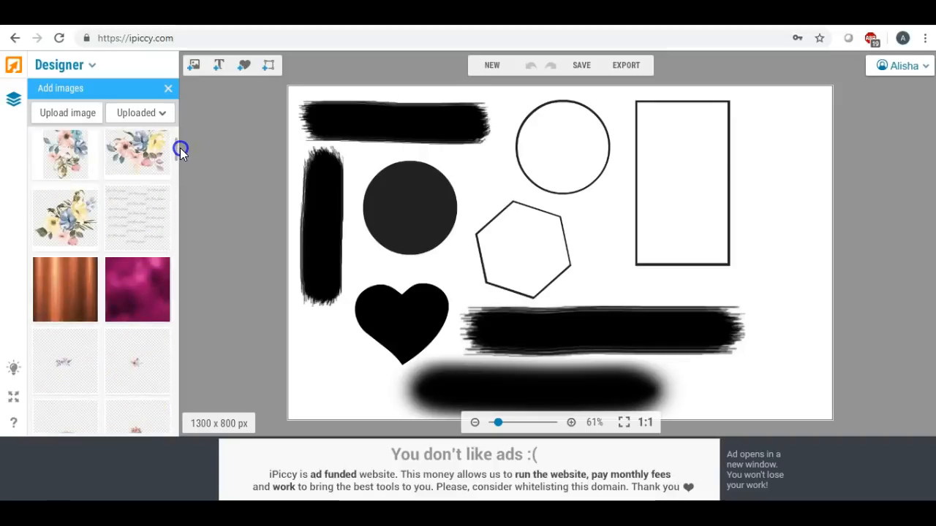
scroll(179, 148, "down", 5)
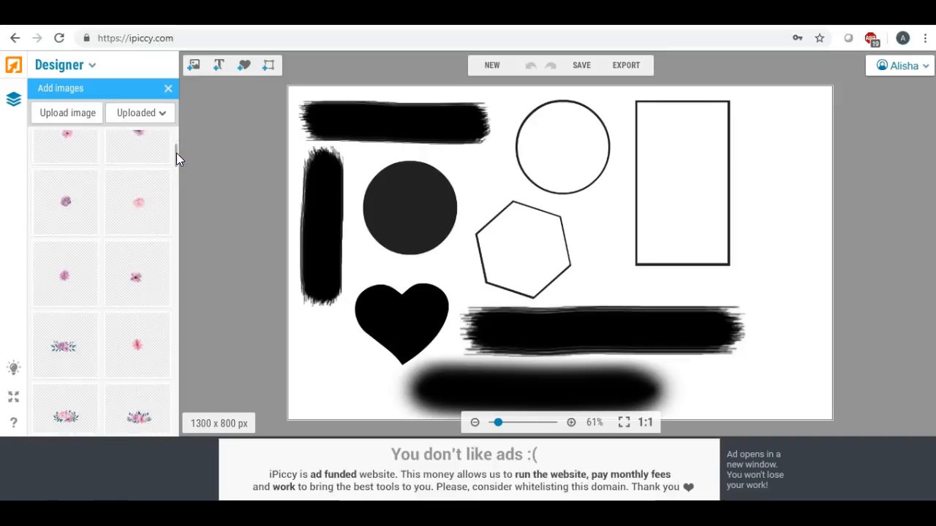
scroll(177, 155, "down", 5)
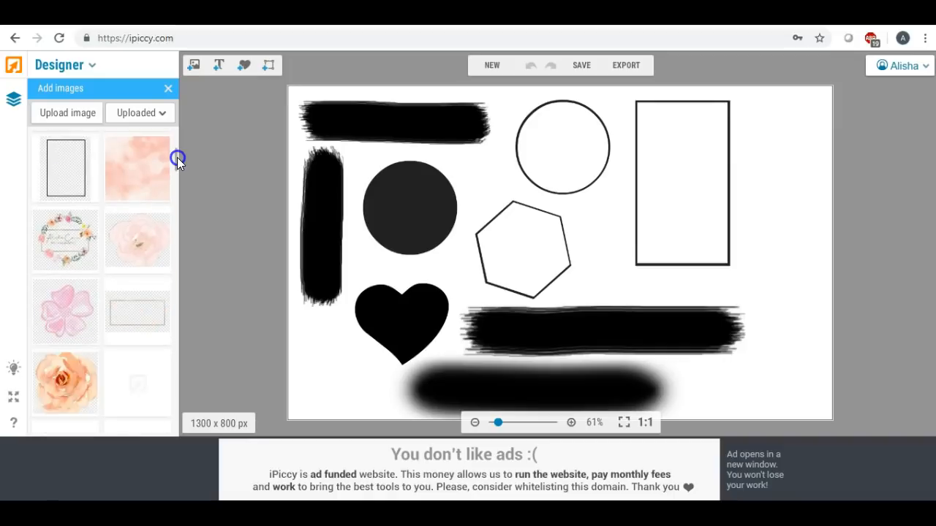
scroll(177, 159, "down", 5)
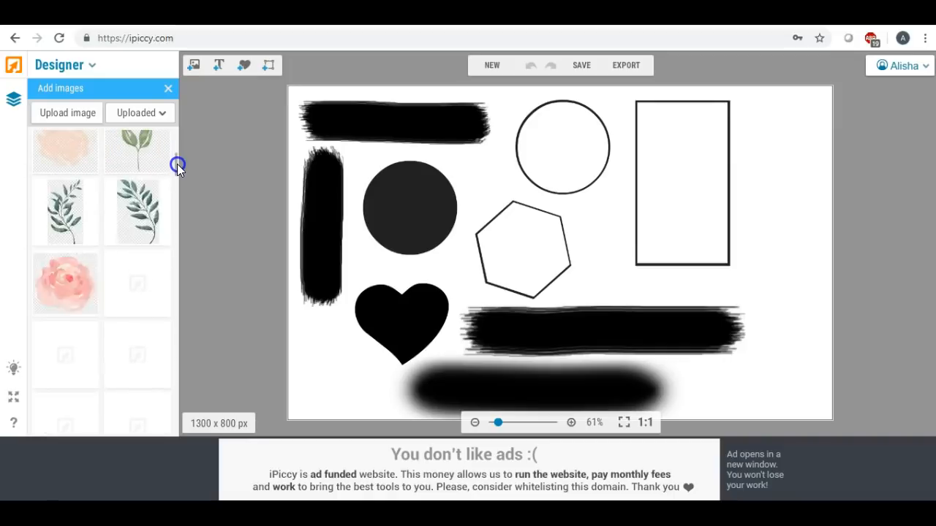
scroll(177, 168, "down", 5)
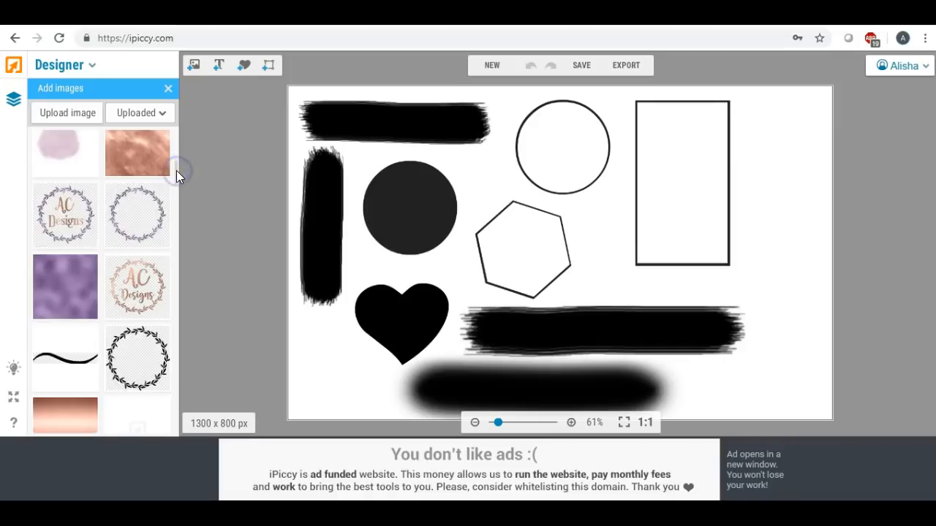
scroll(176, 174, "down", 5)
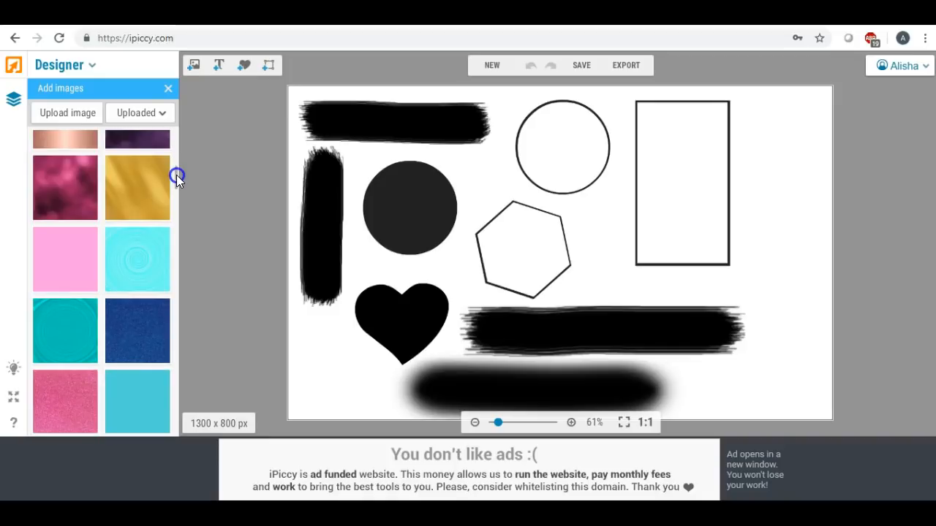
scroll(177, 177, "down", 1)
scroll(176, 177, "up", 2)
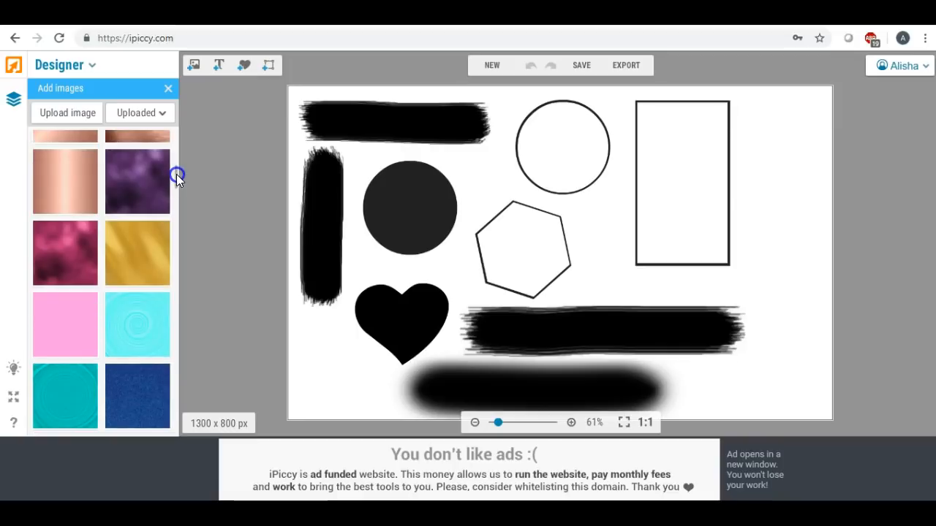
left_click_drag(133, 250, 340, 133)
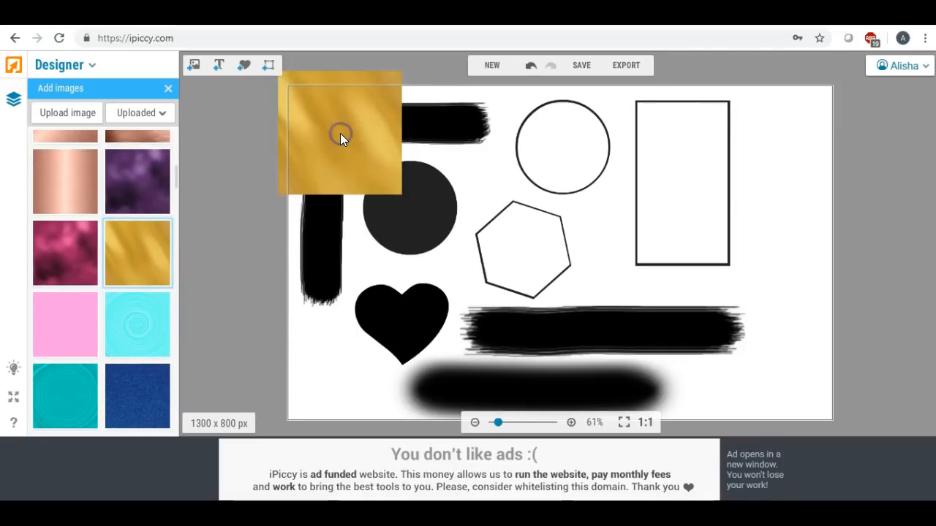
Step: Reposition and stretch the gold foil layer to fully cover the upper horizontal brush bar
left_click(344, 175)
left_click_drag(341, 195, 352, 125)
left_click_drag(418, 125, 499, 130)
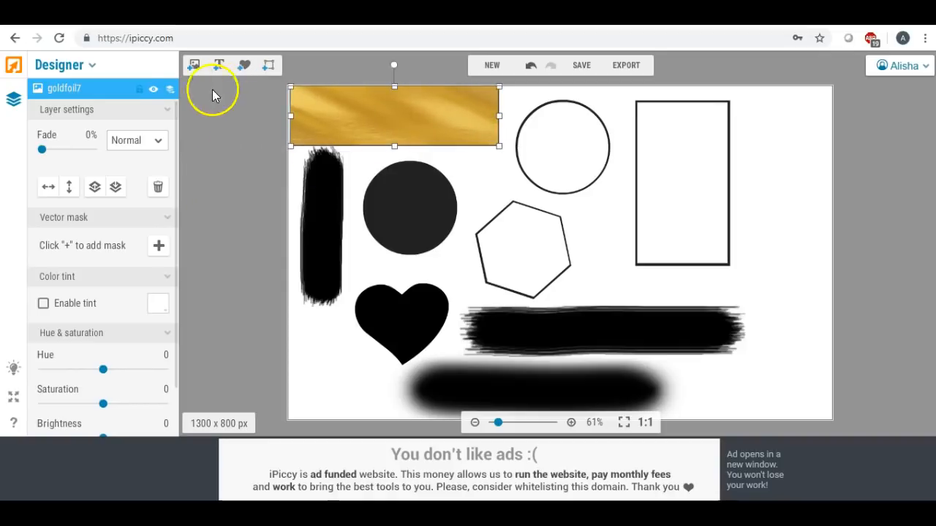
Step: Change the gold foil layer's blend mode so the foil fills only the black brush bar, and deselect the layer
left_click(159, 138)
left_click(142, 125)
left_click(240, 141)
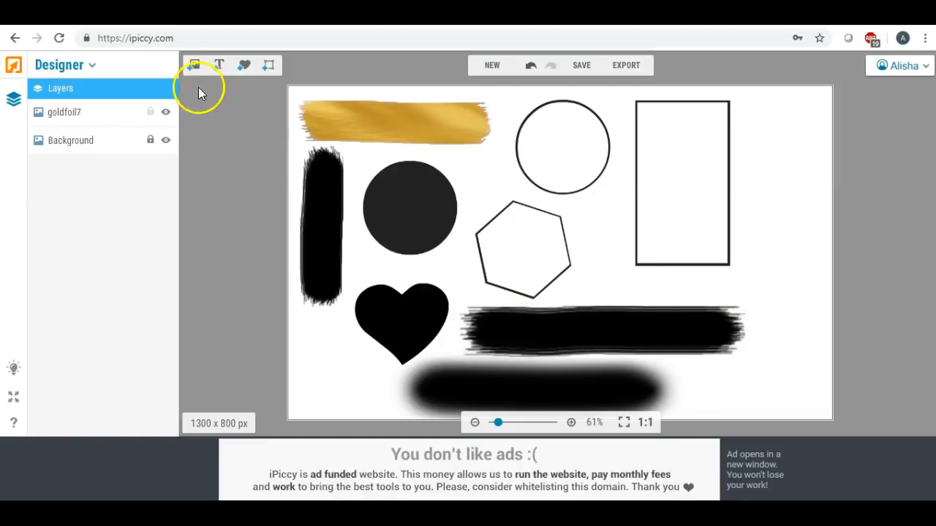
Step: Place the yellow-gold glitter texture from the uploaded images over the lower end of the vertical brush bar
left_click(193, 66)
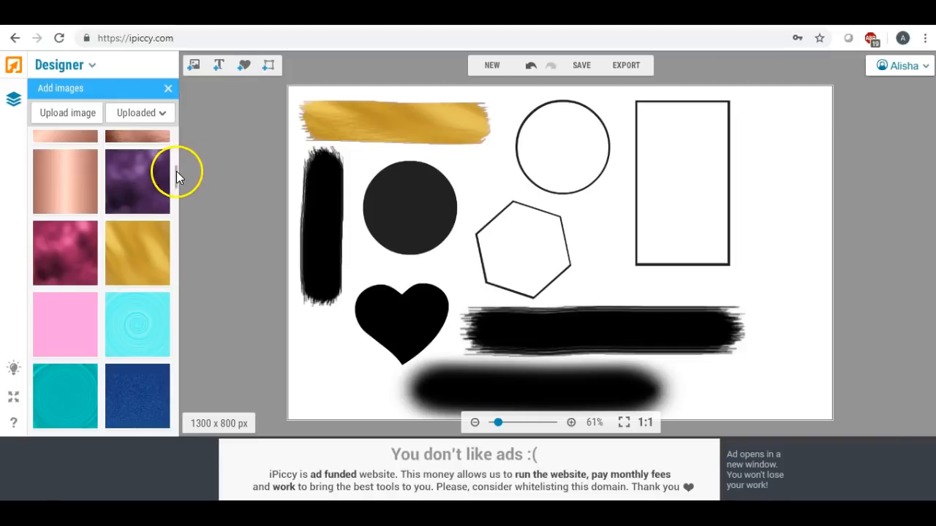
scroll(176, 173, "down", 10)
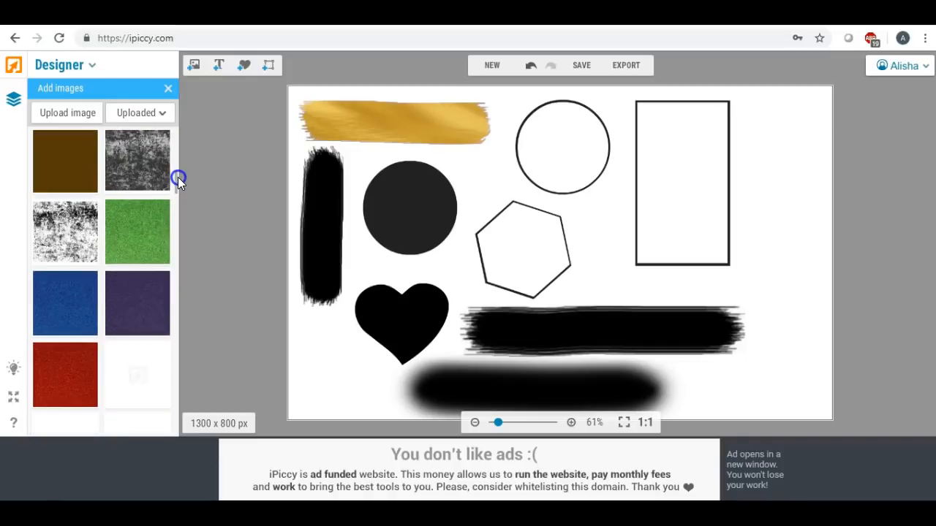
scroll(178, 180, "down", 3)
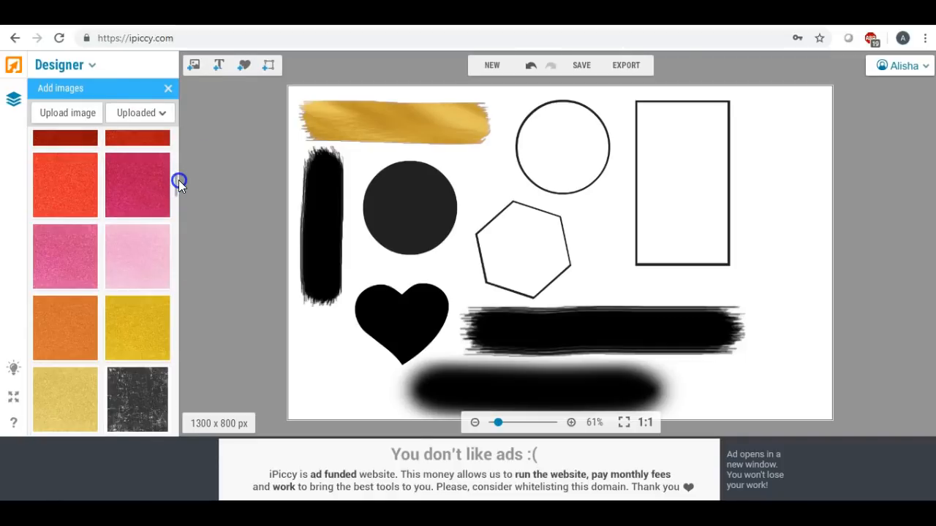
left_click_drag(130, 321, 323, 352)
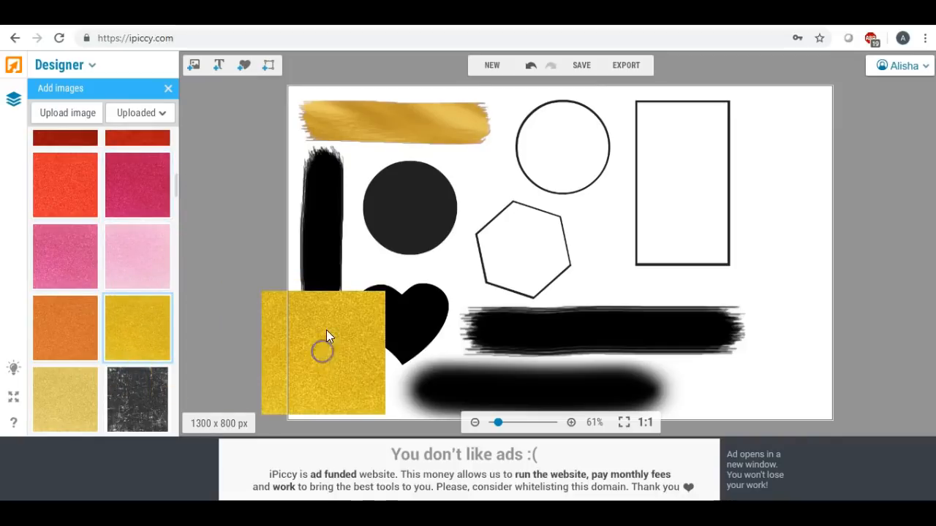
Step: Move and stretch the yellow-gold glitter layer over the rough-edged horizontal brush bar below the hexagon, and set its blend mode to Lighten
left_click(311, 318)
mouse_move(323, 299)
left_mouse_down()
mouse_move(334, 383)
mouse_move(444, 382)
mouse_move(539, 327)
mouse_move(528, 322)
mouse_move(520, 359)
left_mouse_up()
left_click_drag(586, 333, 764, 335)
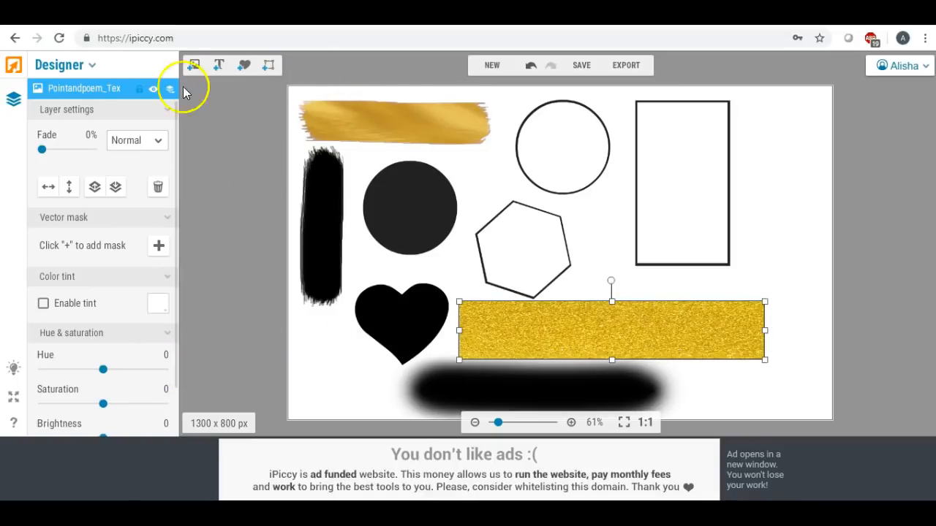
left_click(160, 140)
left_click(143, 127)
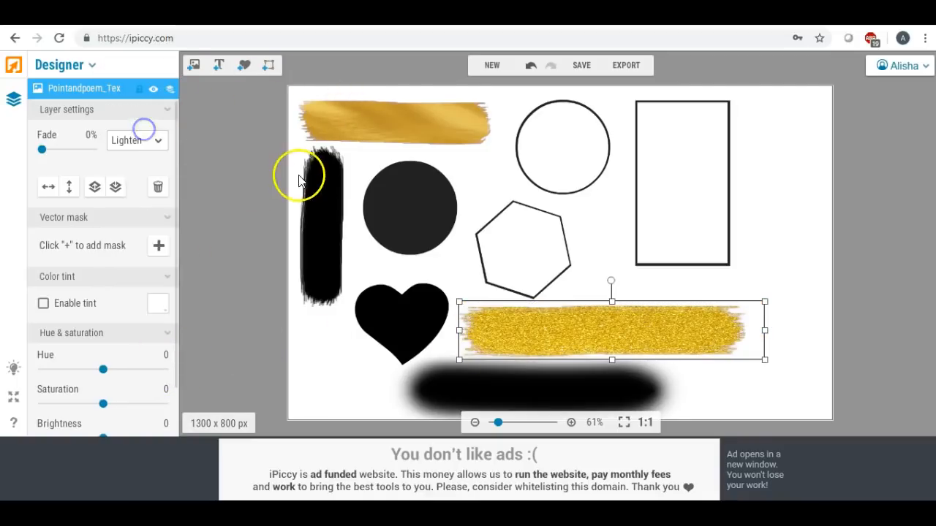
left_click(299, 180)
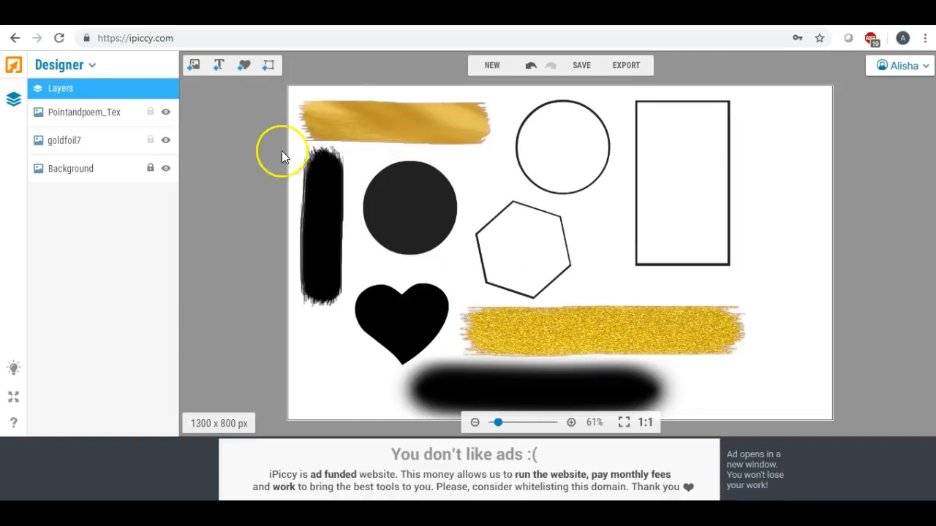
Step: Place the brushed rose gold texture with vertical bands from the uploaded images over the solid black circle
left_click(195, 67)
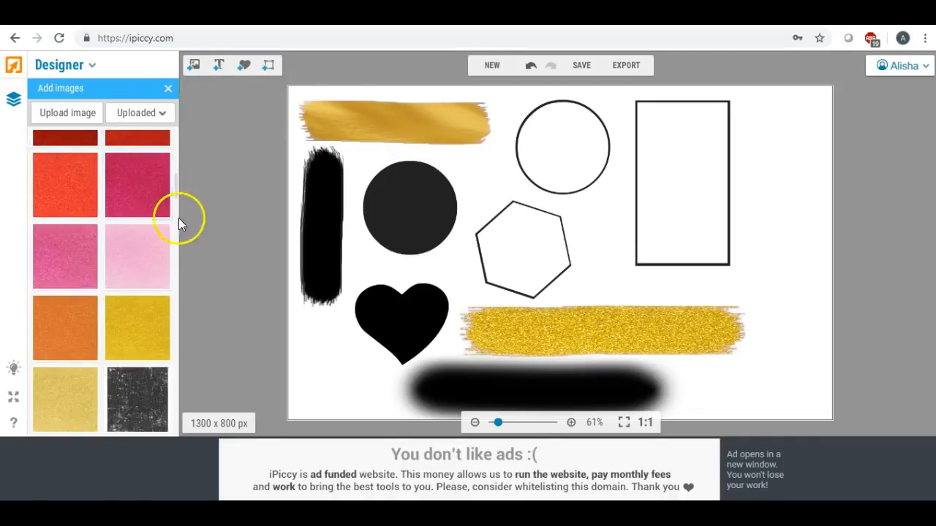
scroll(176, 187, "down", 10)
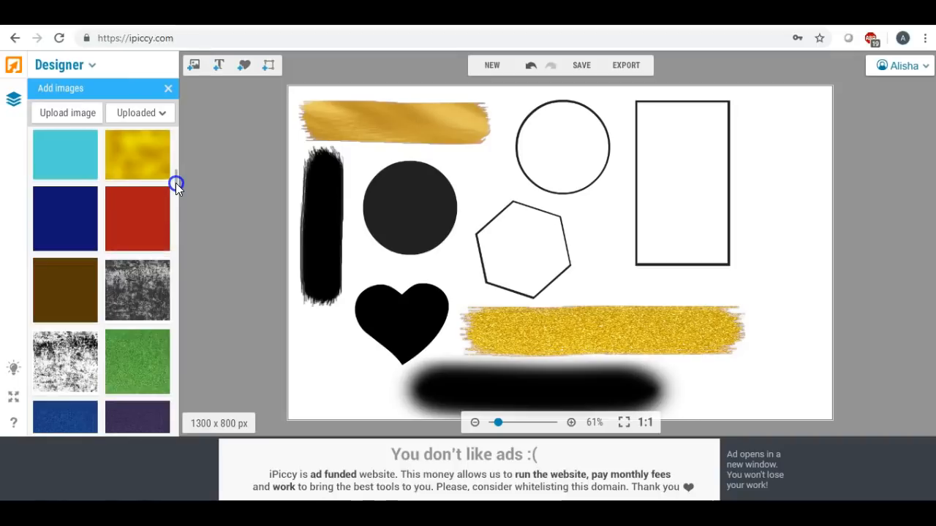
scroll(175, 179, "up", 3)
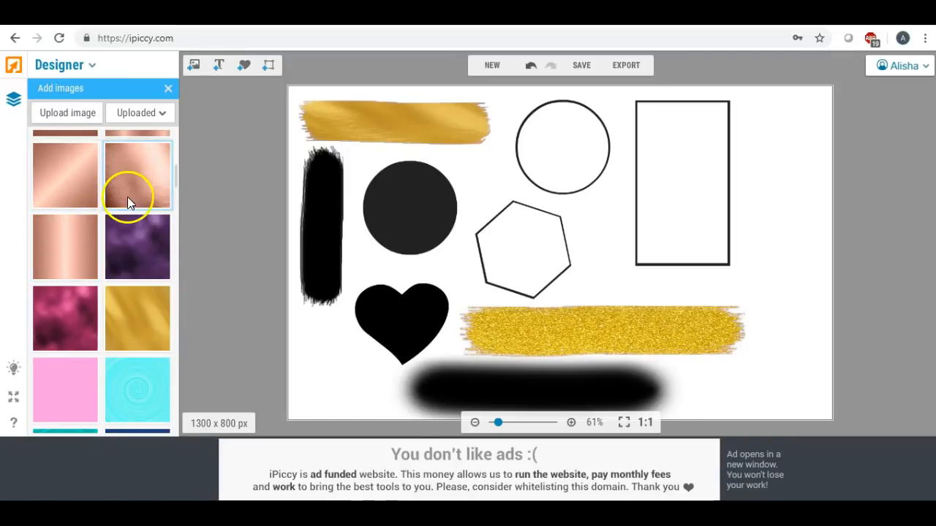
scroll(128, 201, "up", 1)
left_click_drag(140, 175, 409, 207)
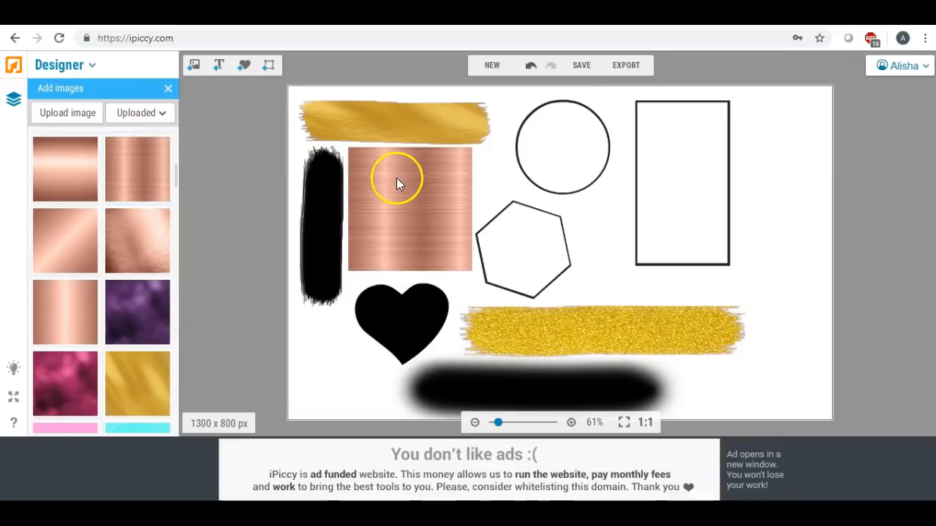
Step: Set the brushed rose gold layer's blend mode to Lighten so it fills only the solid circle, and deselect it
left_click(396, 177)
left_click(149, 141)
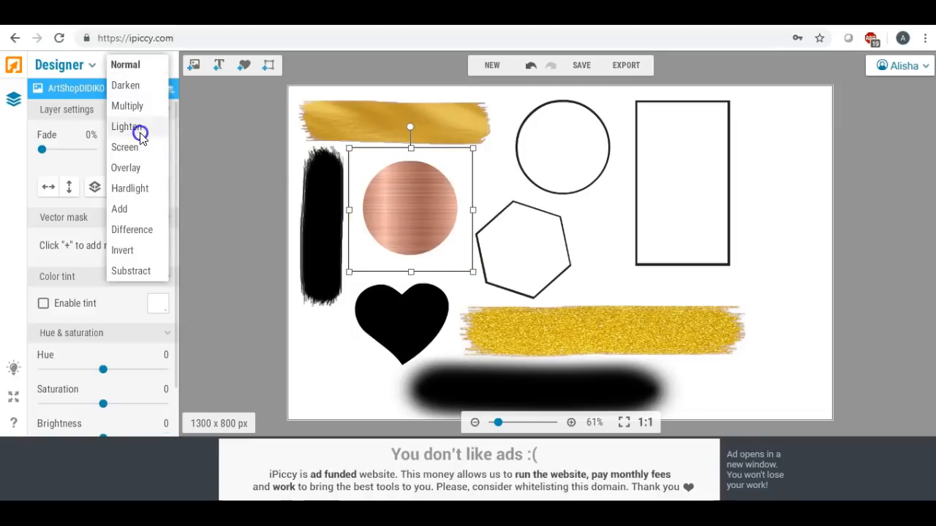
left_click(141, 136)
left_click(207, 181)
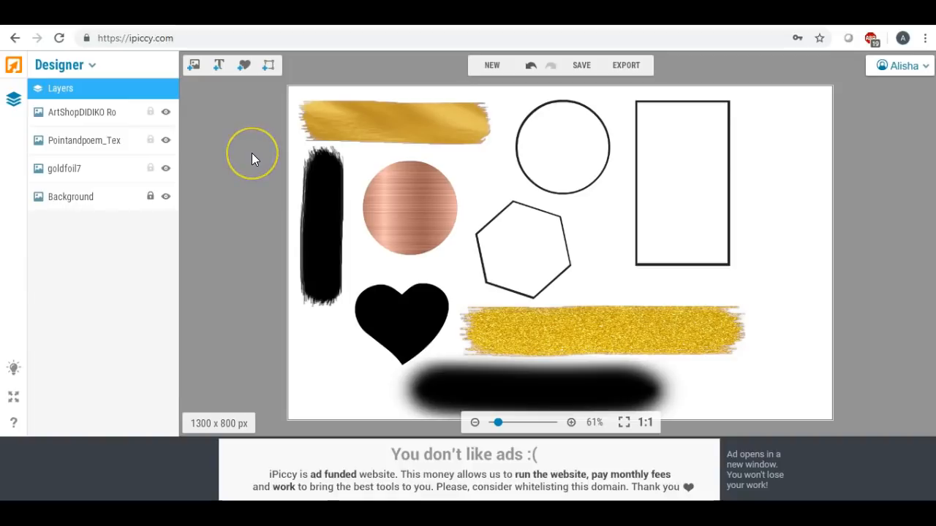
Step: Place the darker mottled rose gold texture from the uploaded images over the vertical brush bar
left_click(193, 72)
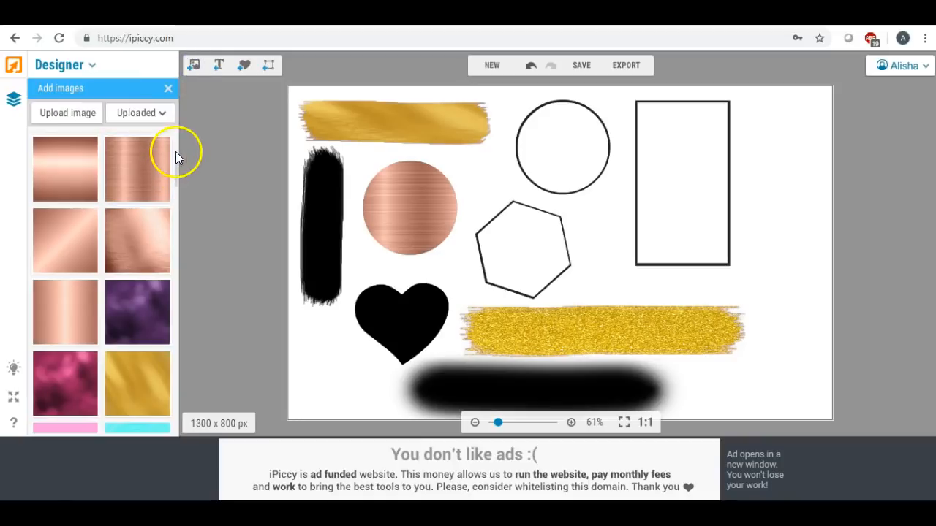
left_click_drag(177, 162, 176, 192)
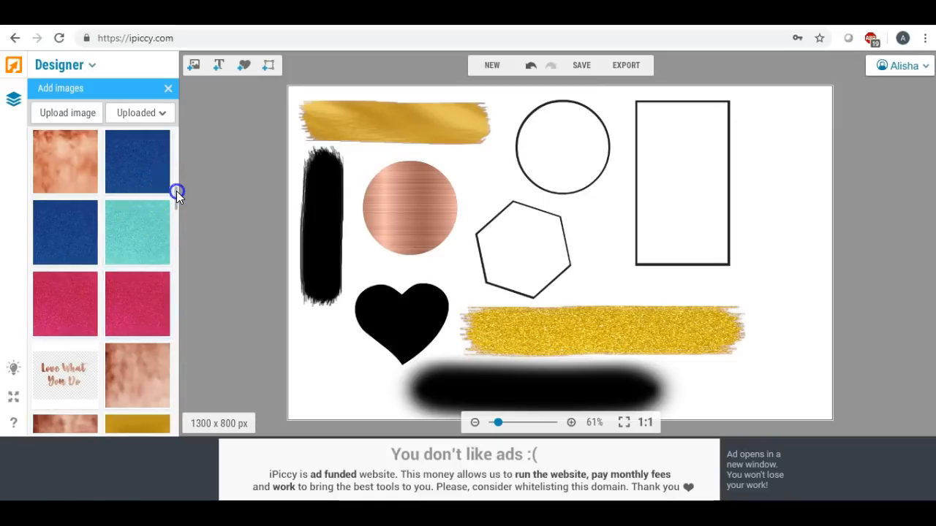
left_click_drag(176, 190, 176, 194)
left_click(100, 225)
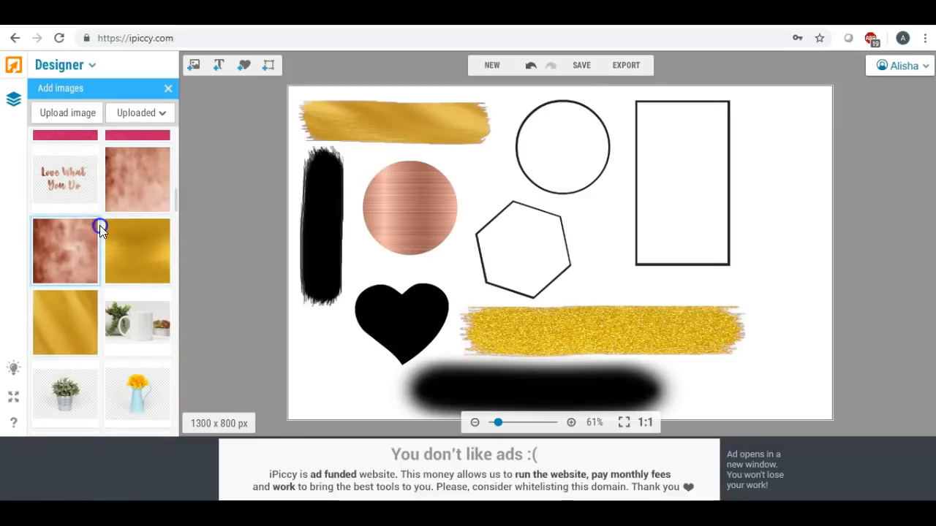
left_click_drag(77, 234, 292, 230)
Step: Reposition and resize the mottled rose gold layer to cover the whole vertical brush bar, and set its blend mode to Lighten
left_click(330, 230)
mouse_move(354, 230)
left_mouse_down()
mouse_move(299, 231)
mouse_move(320, 202)
left_mouse_up()
left_click_drag(322, 268, 321, 308)
left_click_drag(358, 231, 355, 227)
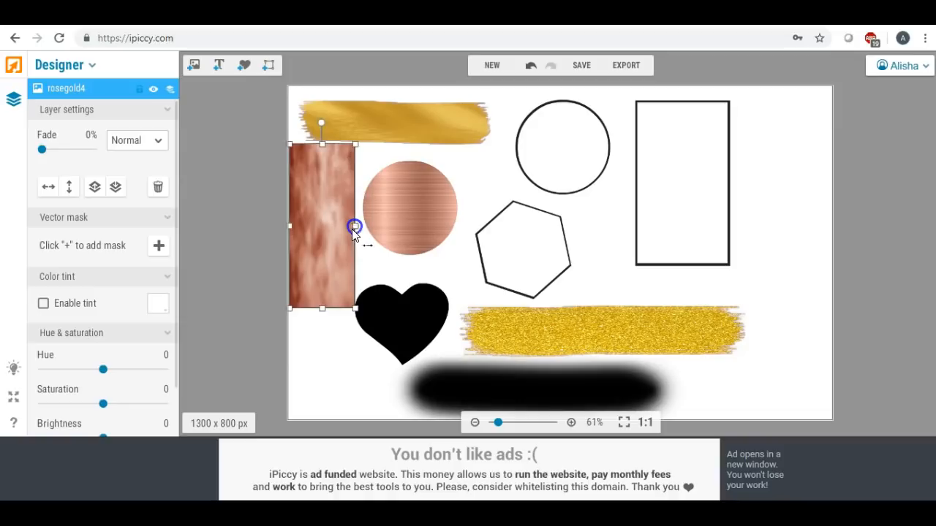
left_click(158, 142)
left_click(142, 128)
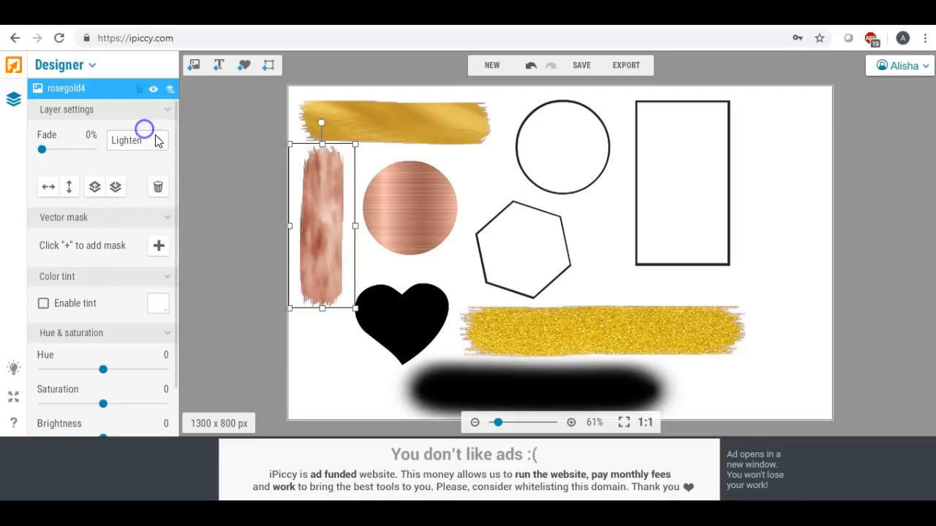
left_click(246, 196)
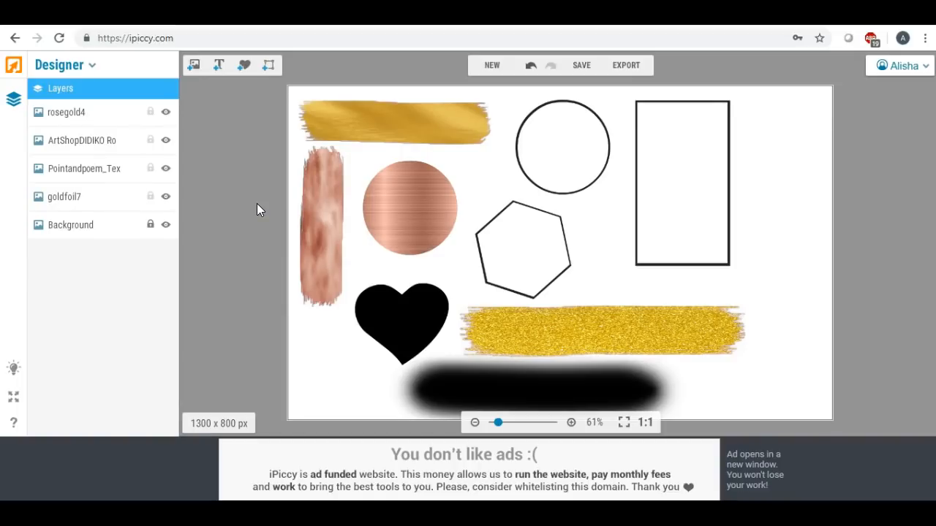
Step: Place the soft gold foil texture from the uploaded images over the outlined circle and shrink it to fit around the ring
left_click(194, 65)
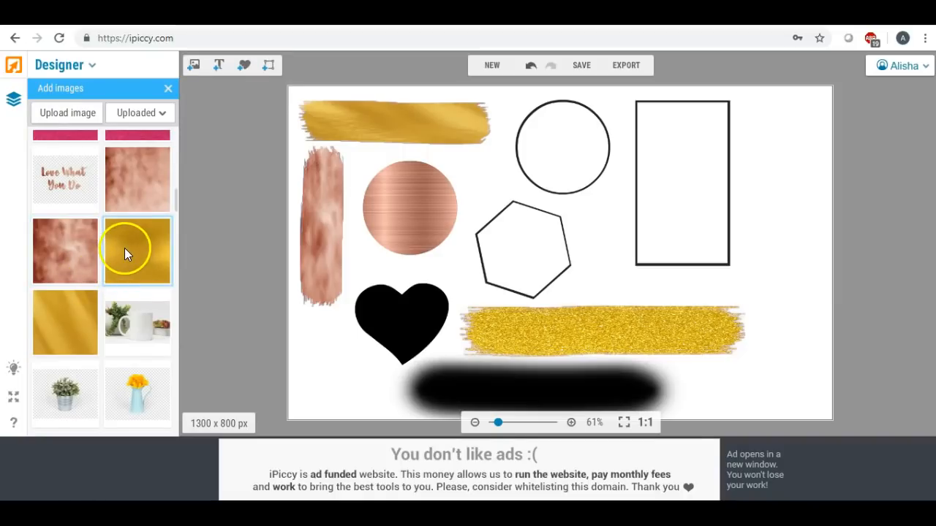
left_click_drag(124, 248, 557, 151)
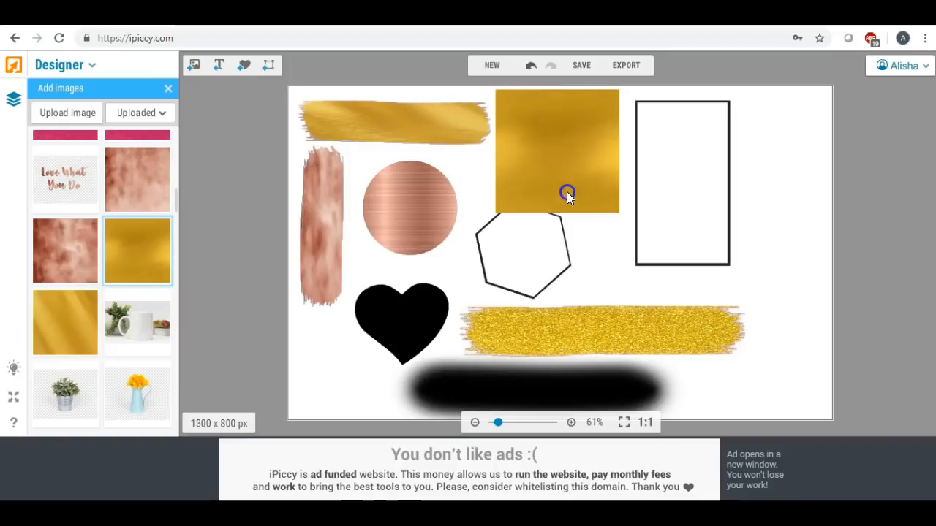
left_click(566, 192)
left_click_drag(497, 214, 516, 195)
left_click(544, 167)
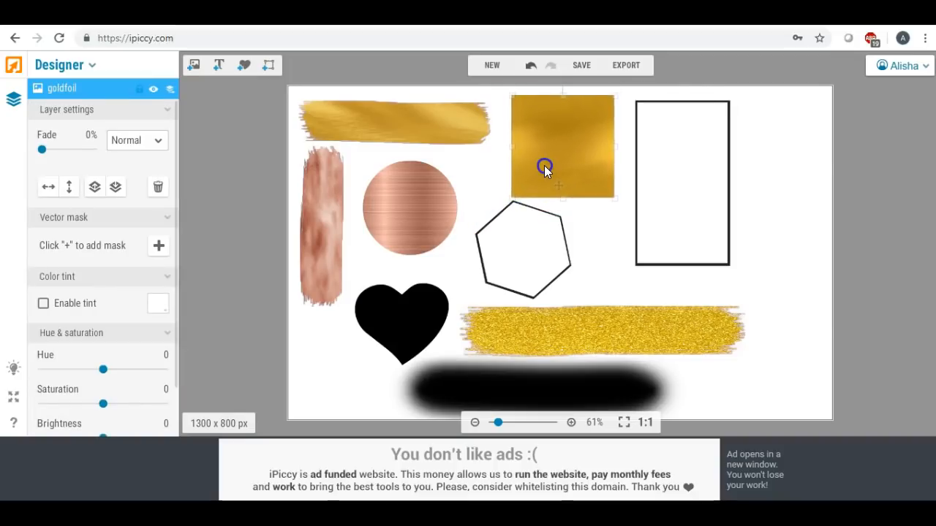
Step: Set the gold foil layer over the outlined circle to the Lighten blend mode and deselect it
left_click(158, 142)
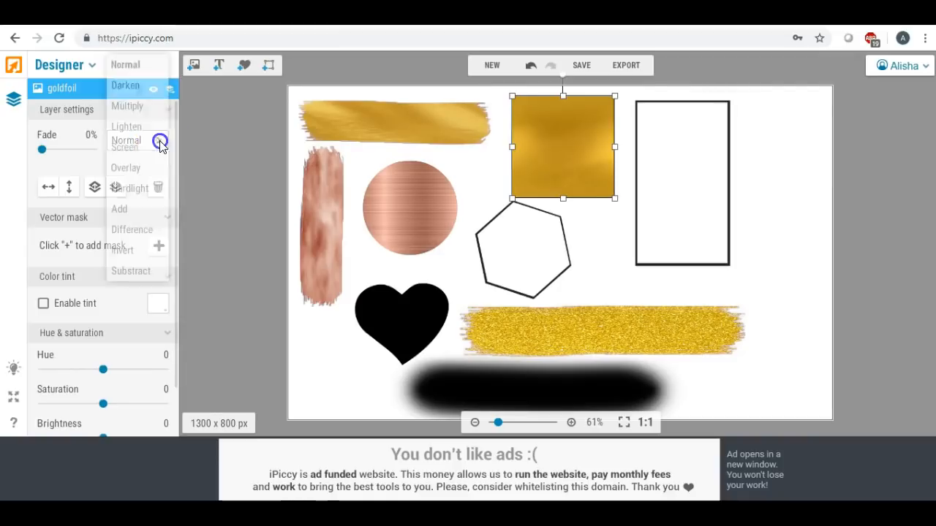
left_click(144, 135)
left_click(247, 146)
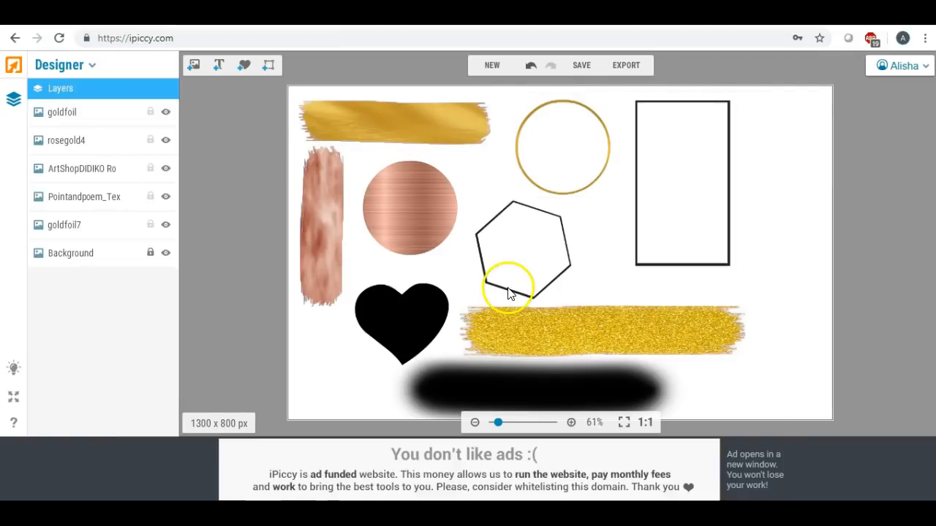
Step: Add another copy of the yellow-gold glitter texture from the uploaded images beside the black heart
left_click(195, 70)
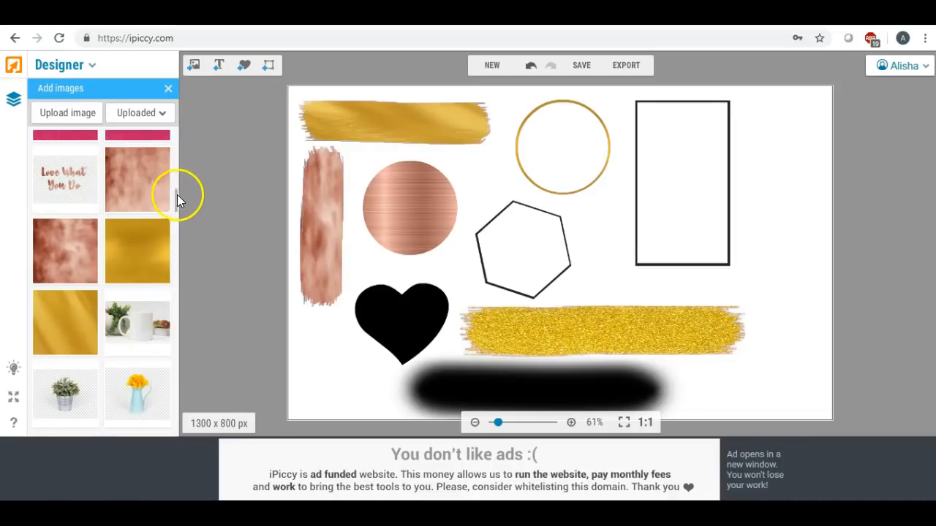
left_click_drag(177, 195, 177, 189)
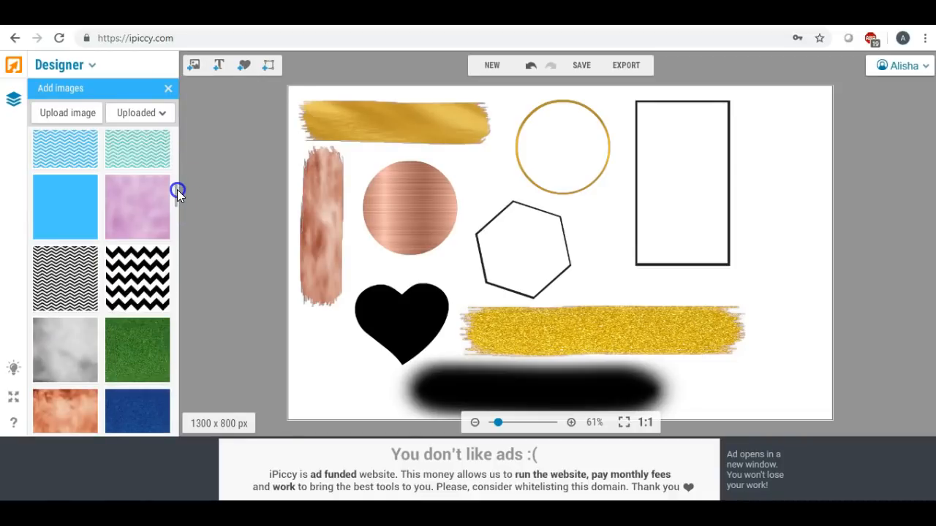
scroll(177, 190, "up", 1)
left_click_drag(176, 188, 320, 297)
Step: Shrink the new glitter layer and reposition it to cover the heart
left_click(271, 249)
left_click_drag(276, 252, 292, 276)
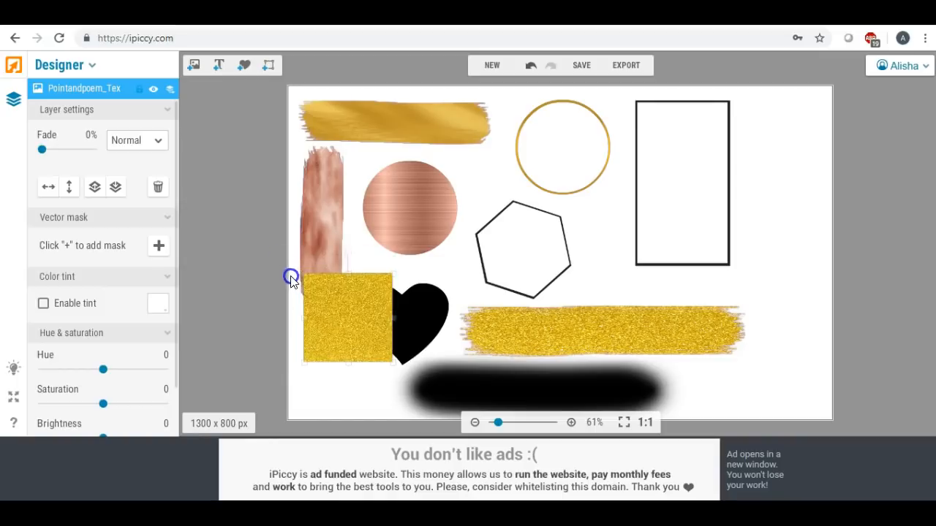
left_click_drag(346, 309, 393, 311)
left_click_drag(399, 308, 349, 313)
left_click_drag(402, 359, 400, 364)
left_click_drag(408, 325, 408, 323)
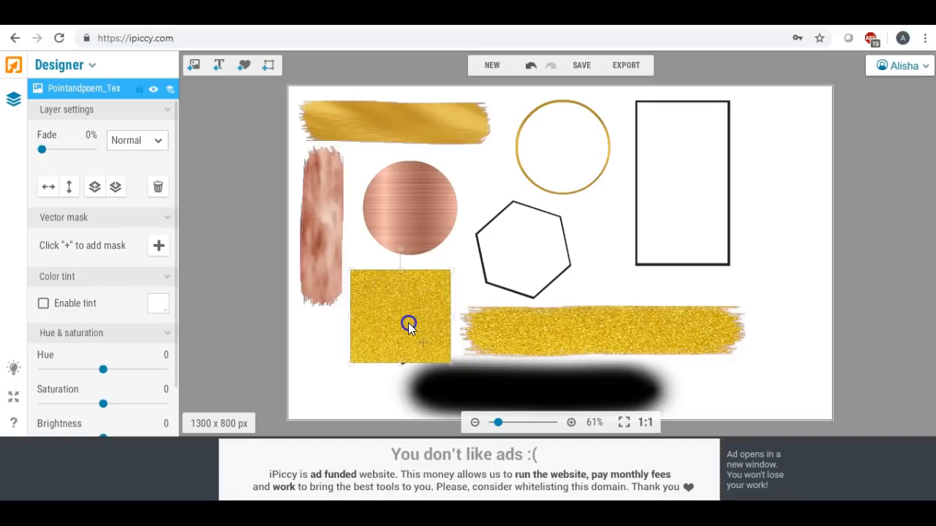
Step: Set the glitter layer over the heart to the Lighten blend mode and deselect it
left_click(147, 142)
left_click(128, 127)
left_click(242, 199)
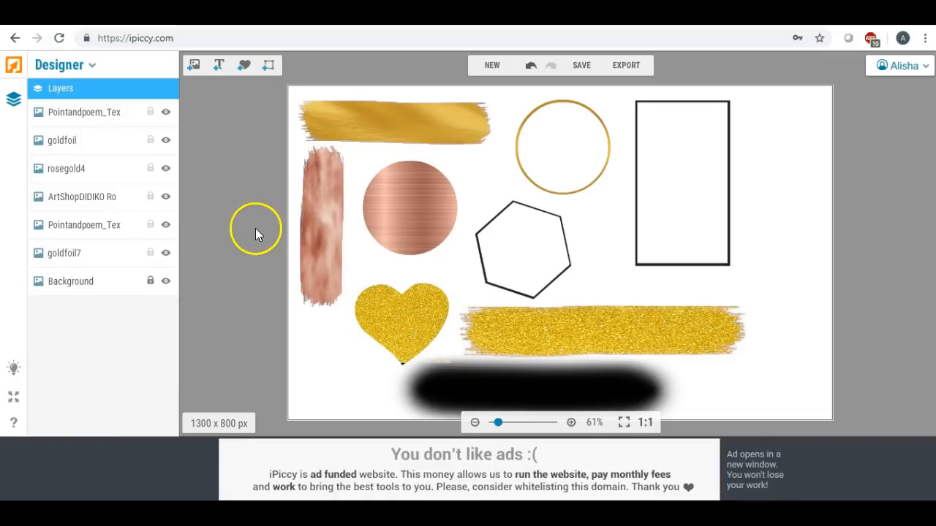
Step: Add the diagonally shaded, brushed rose gold foil texture from the uploaded images near the canvas's lower-left area
left_click(194, 66)
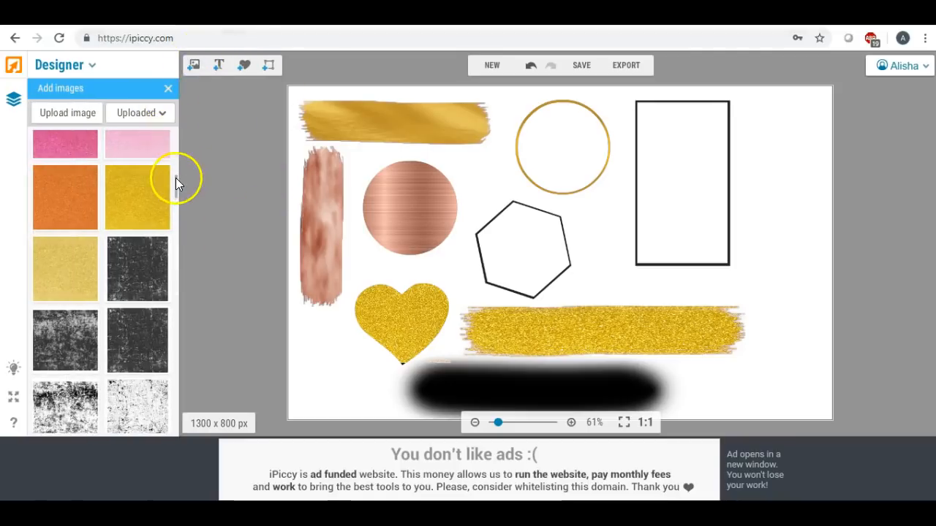
scroll(175, 181, "up", 3)
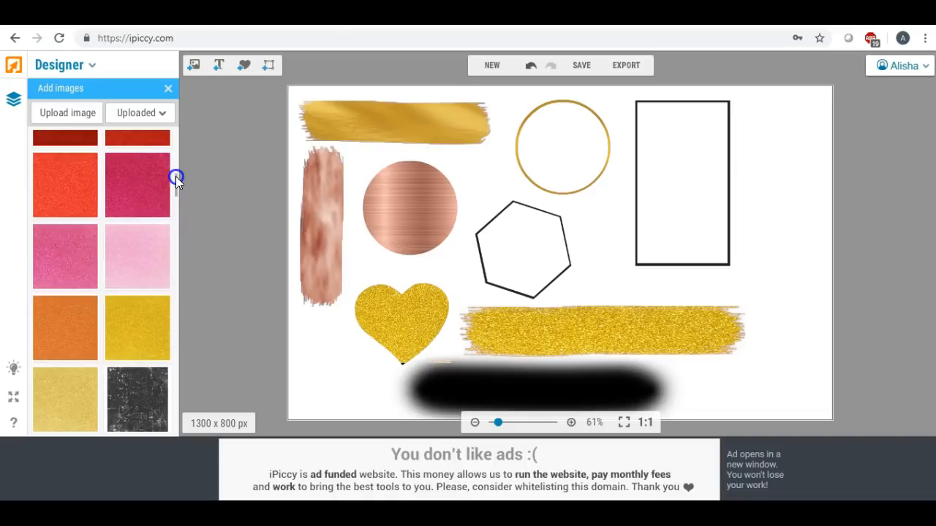
scroll(175, 177, "up", 12)
scroll(176, 171, "up", 15)
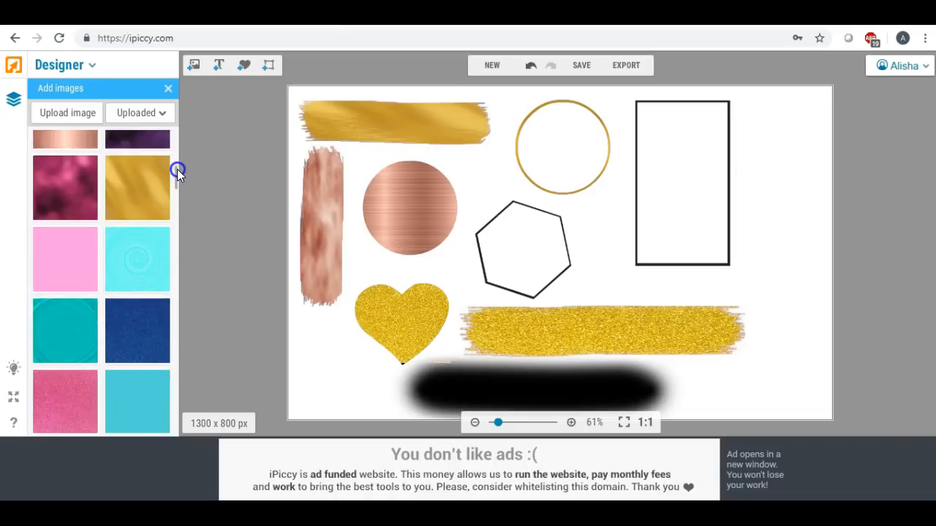
scroll(178, 169, "down", 2)
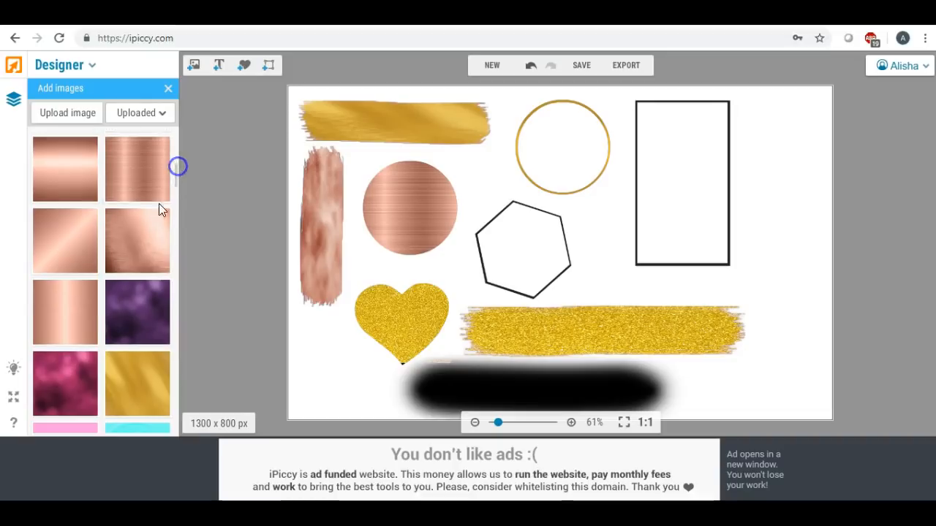
left_click_drag(138, 236, 334, 383)
Step: Move the rose gold foil layer onto the soft-edged brush bar and stretch it across the bar's length
mouse_move(333, 332)
left_mouse_down()
mouse_move(334, 387)
mouse_move(366, 397)
mouse_move(472, 392)
mouse_move(477, 380)
left_mouse_up()
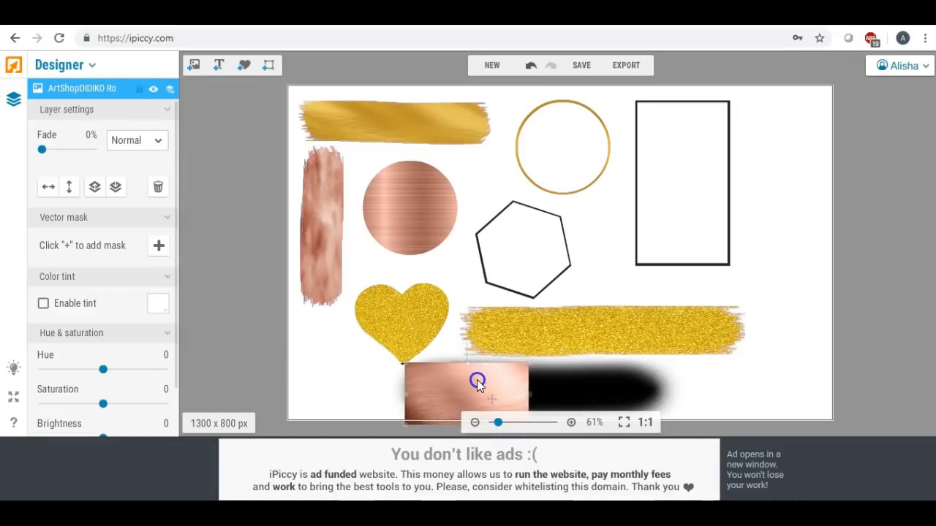
left_click_drag(530, 395, 690, 383)
left_click_drag(548, 364, 547, 361)
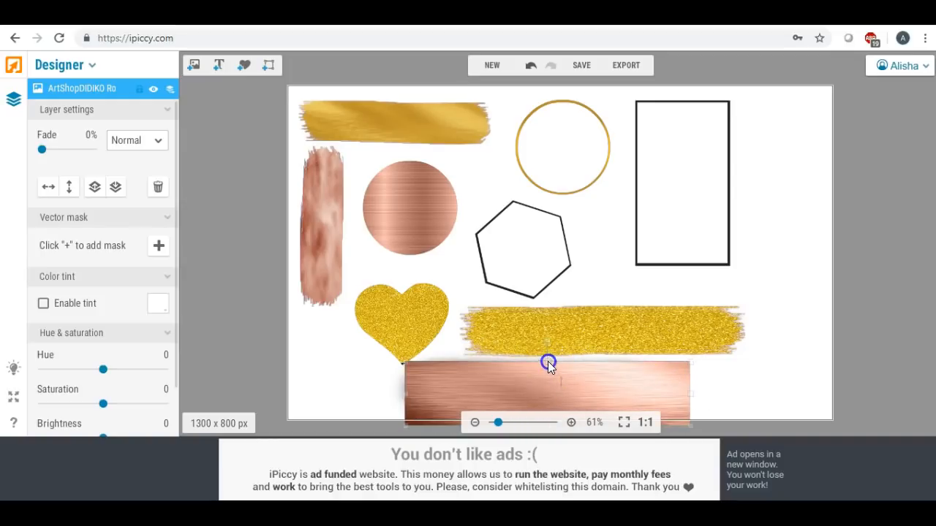
Step: Set the rose gold foil layer over the soft-edged bar to the Lighten blend mode and deselect it
left_click(158, 141)
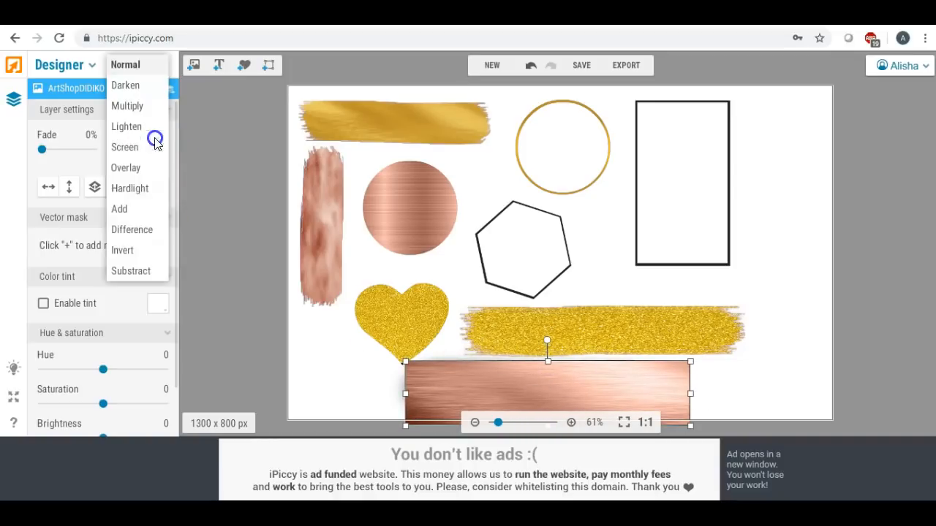
left_click(144, 134)
left_click(229, 308)
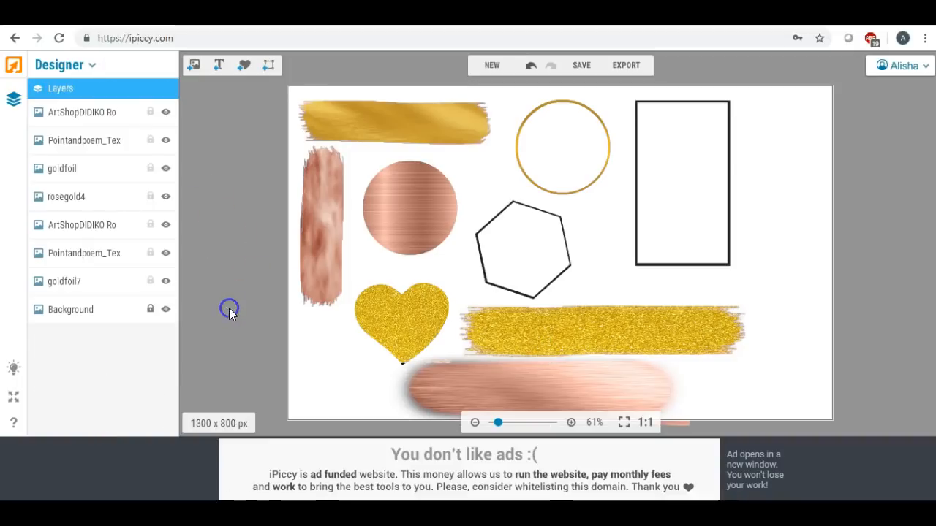
Step: Extend the rose gold foil layer further past the left end of the soft-edged bar and deselect it
left_click(432, 390)
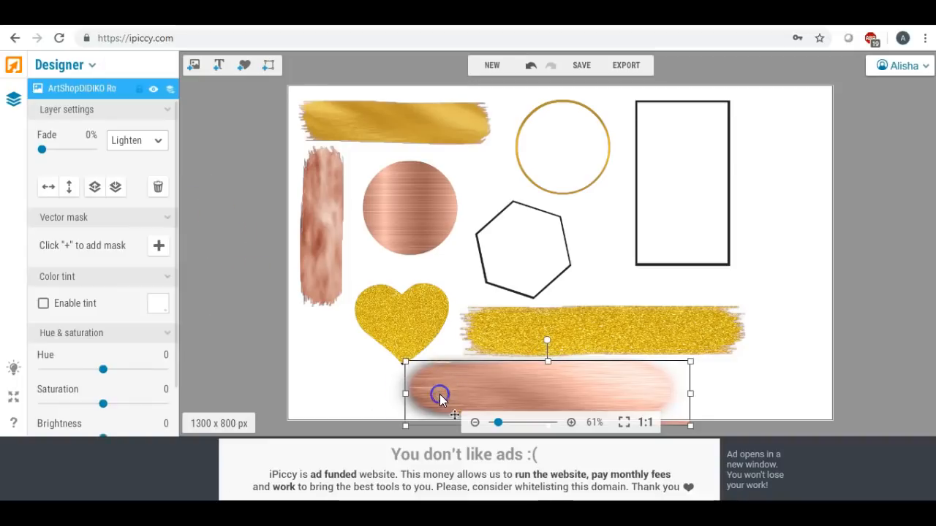
left_click_drag(400, 395, 373, 395)
left_click(341, 376)
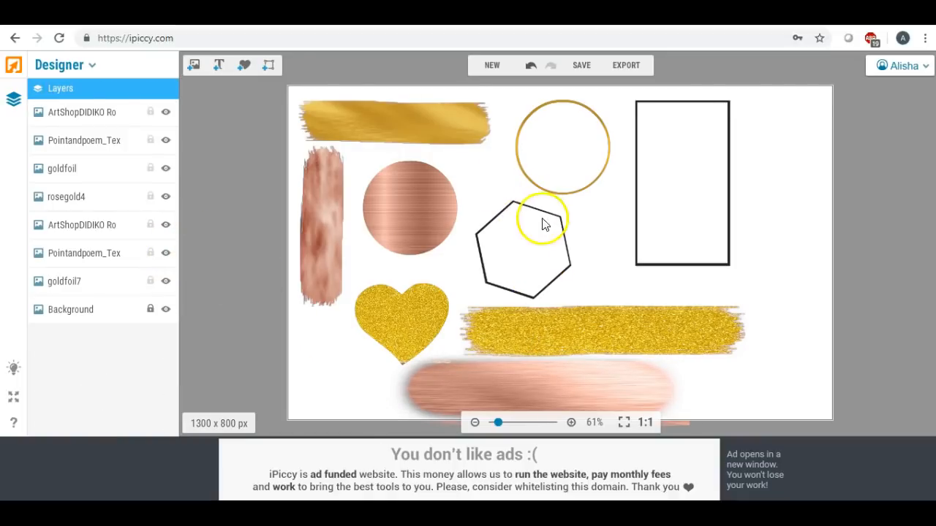
Step: Cover the tall rectangular outline with the marbled rose gold foil texture from the uploaded images and set that layer to Lighten
left_click(194, 67)
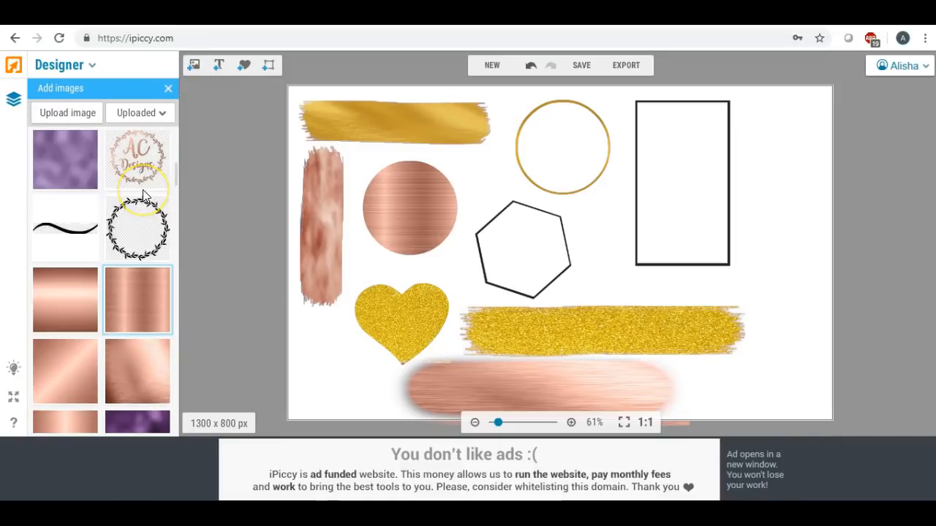
left_click_drag(143, 193, 685, 153)
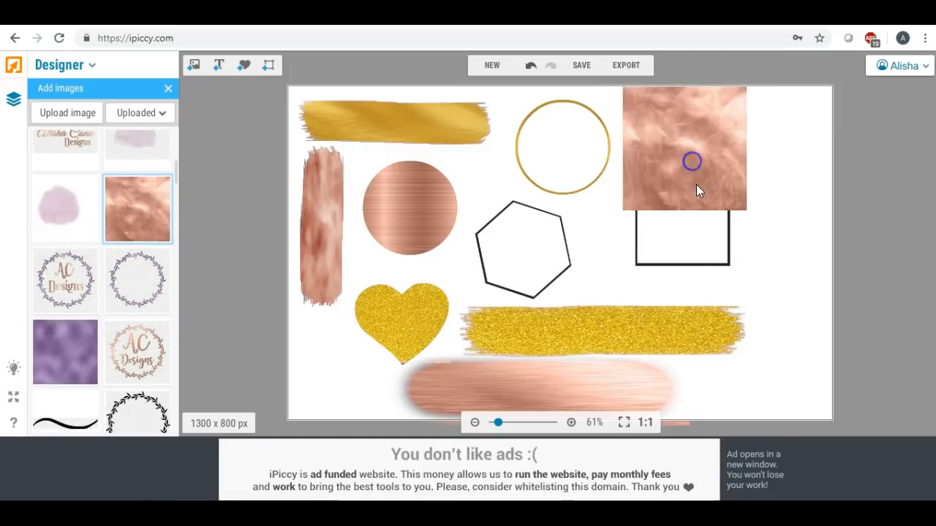
left_click_drag(684, 211, 681, 288)
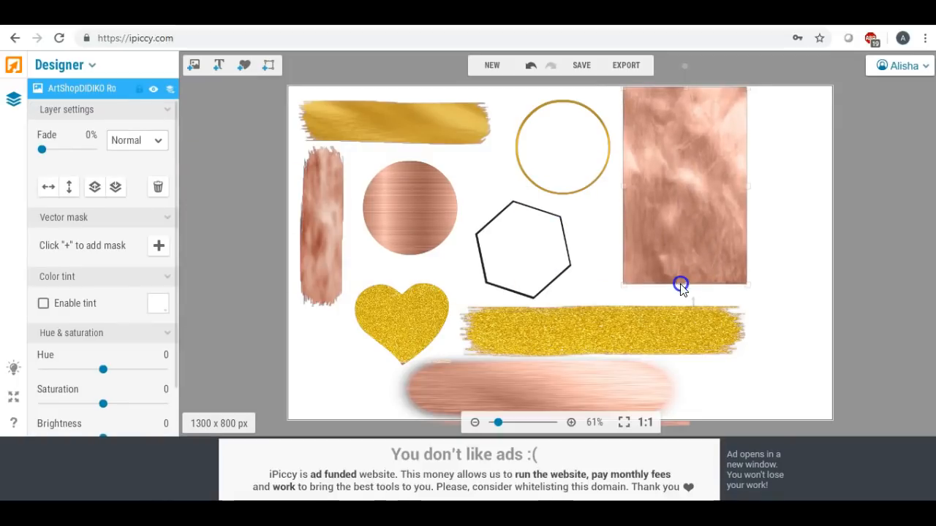
left_click(158, 140)
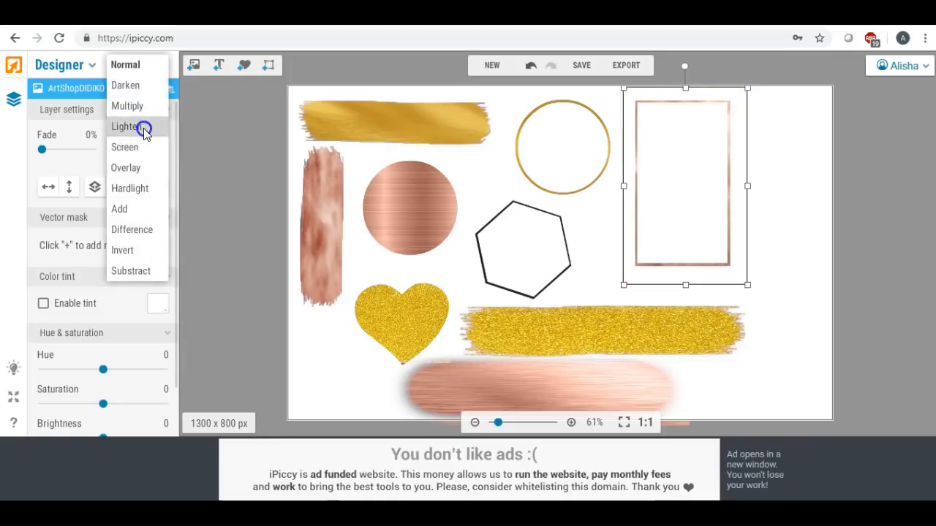
left_click(144, 130)
left_click(800, 183)
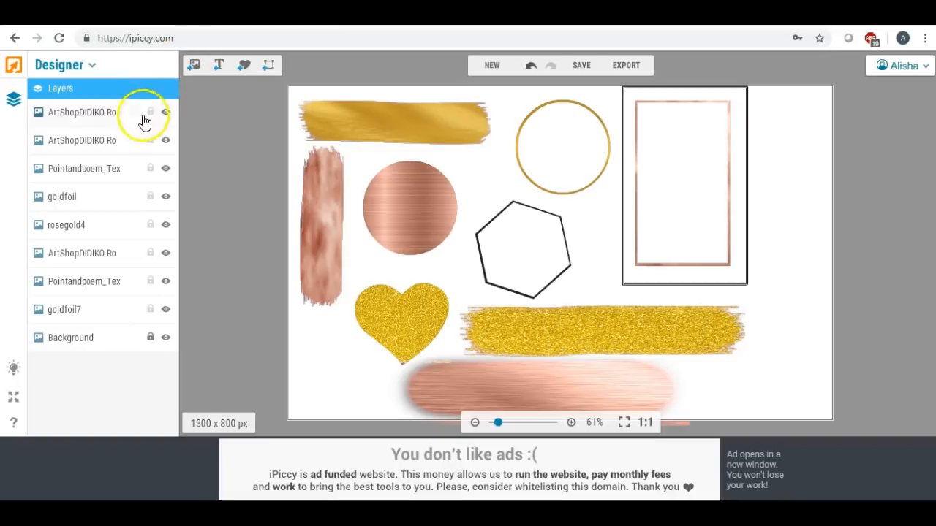
Step: Add the blurred yellow gold foil texture from the uploaded images over the black hexagon outline
left_click(193, 68)
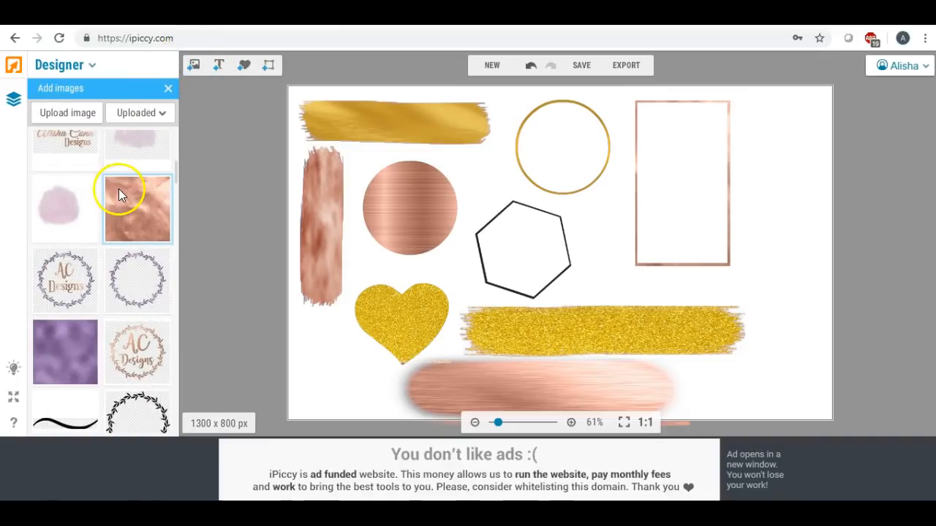
scroll(118, 189, "up", 3)
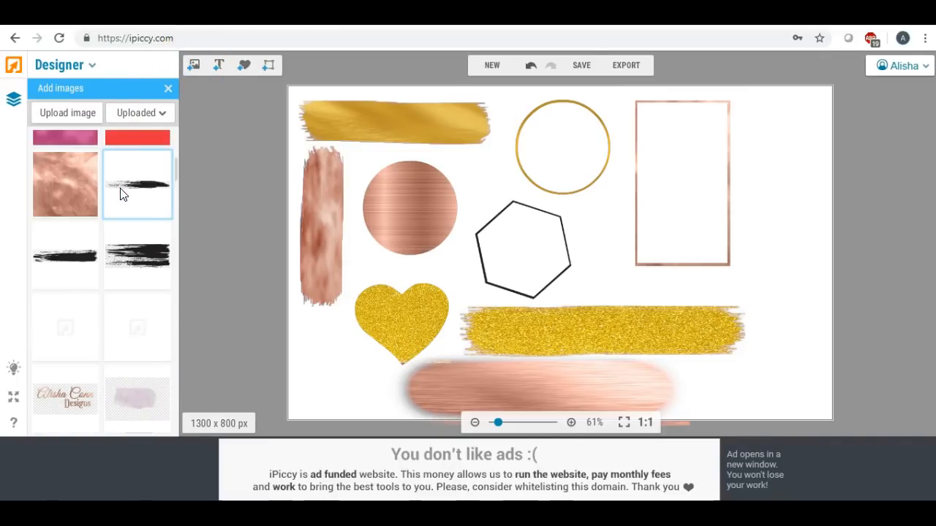
left_click_drag(177, 161, 174, 174)
left_click(142, 287)
left_click_drag(134, 277, 520, 252)
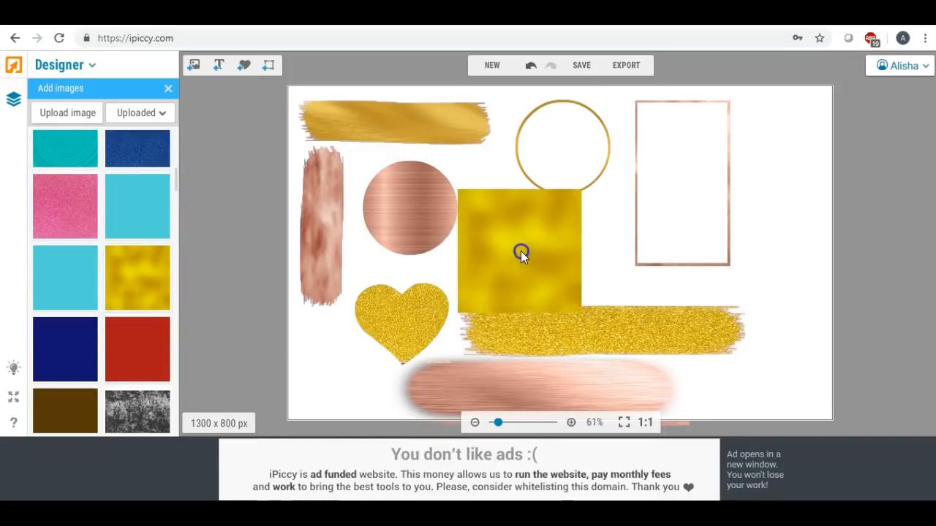
Step: Resize the gold foil layer to fit just around the hexagon, set it to the Lighten blend mode and deselect it
left_click_drag(456, 187, 520, 232)
left_click(571, 248)
left_click_drag(573, 254, 579, 246)
left_click(533, 298)
left_click_drag(527, 296, 526, 306)
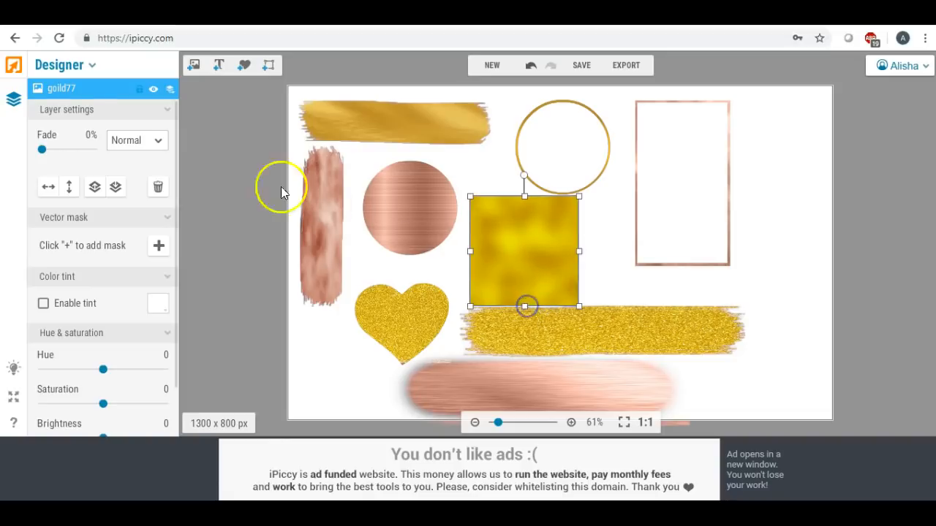
left_click(159, 140)
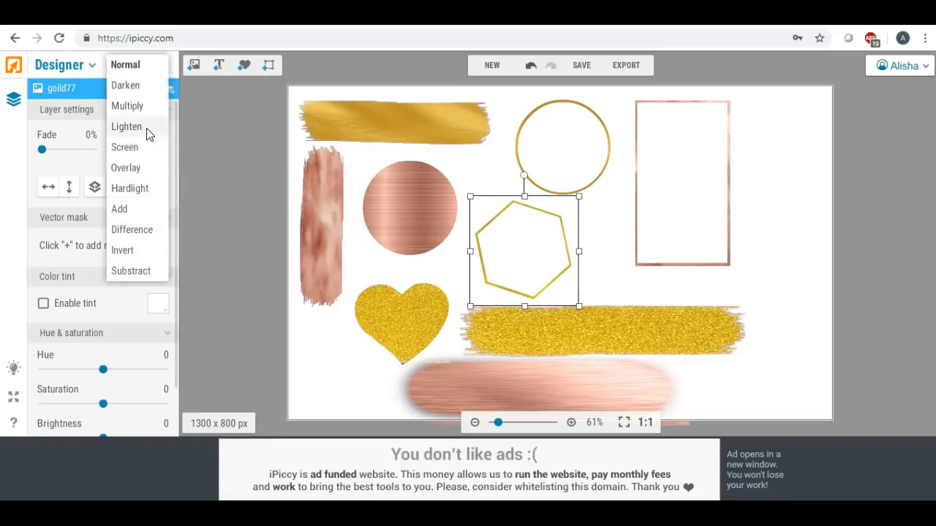
left_click(149, 134)
left_click(226, 170)
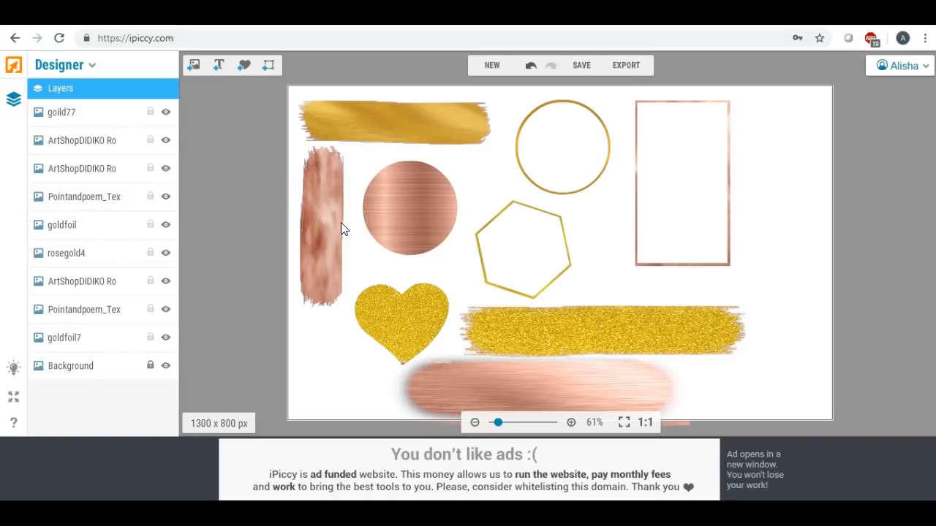
Step: Save the finished design to the Desktop as the JPEG file de.jpg, replacing the existing file, and return to the editor
left_click(583, 65)
left_click(545, 302)
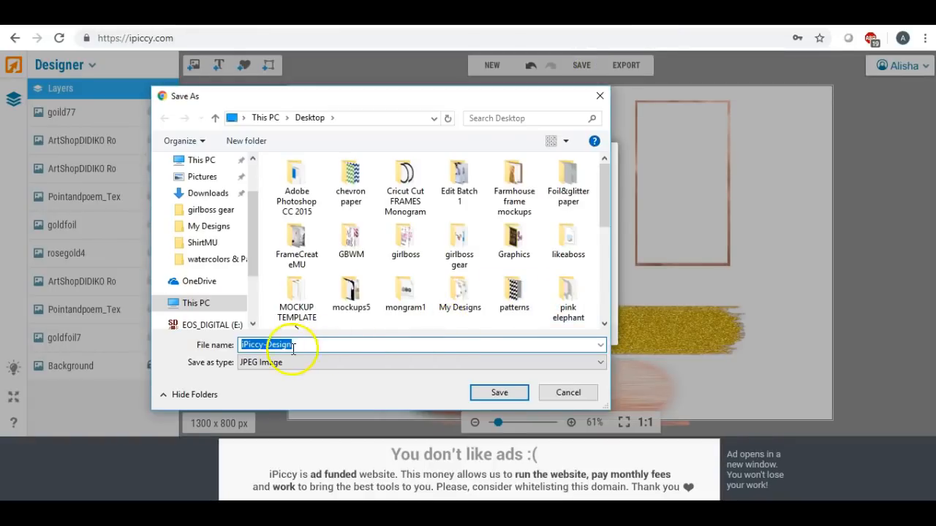
key("BackSpace")
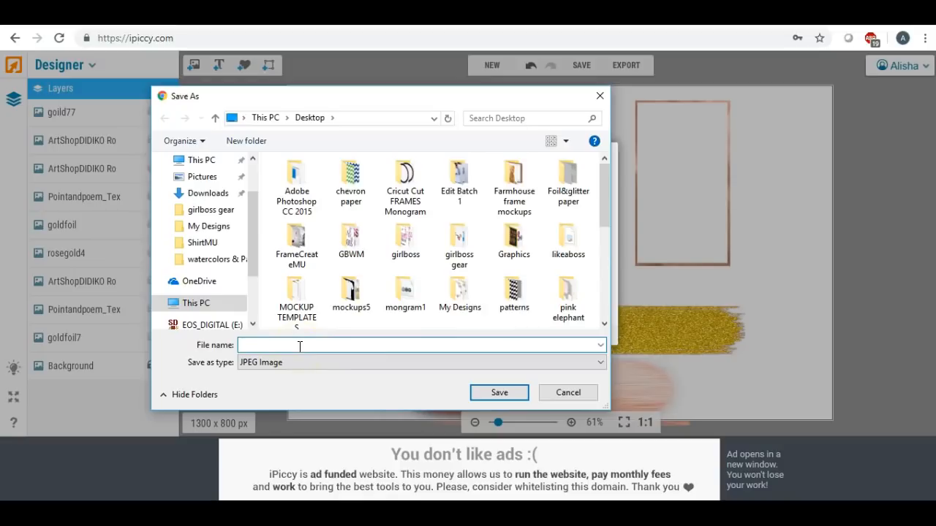
type("de")
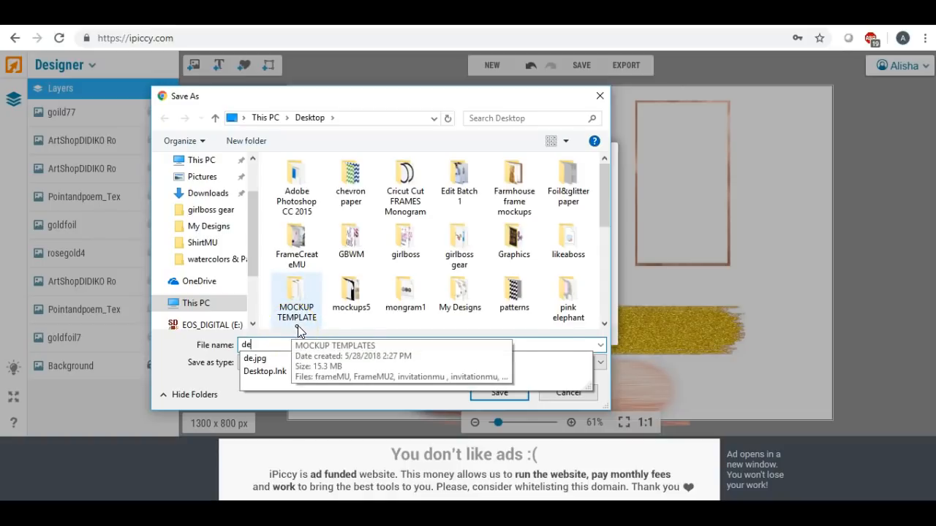
left_click(271, 360)
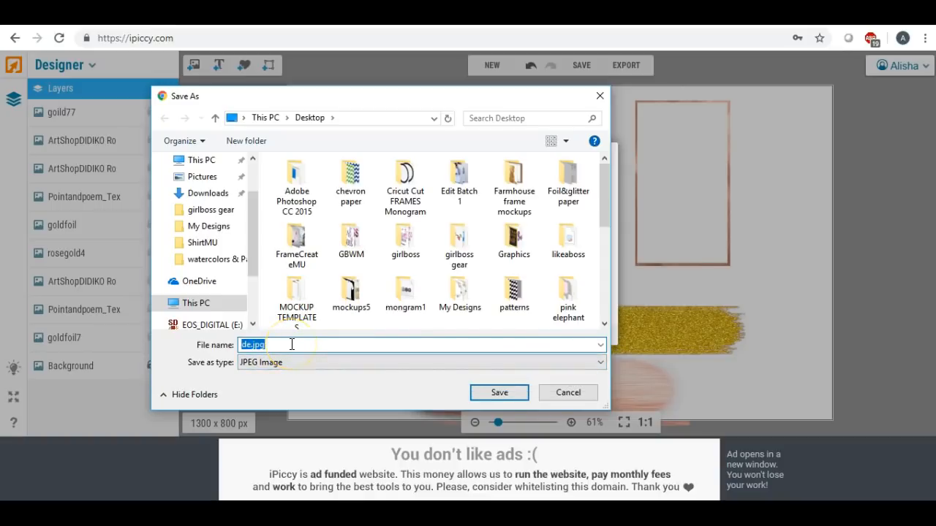
left_click(497, 392)
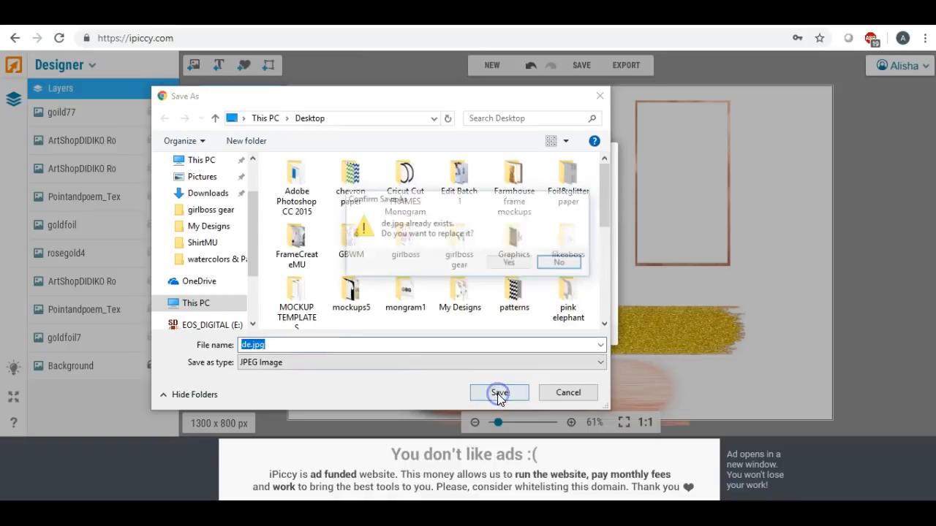
left_click(508, 264)
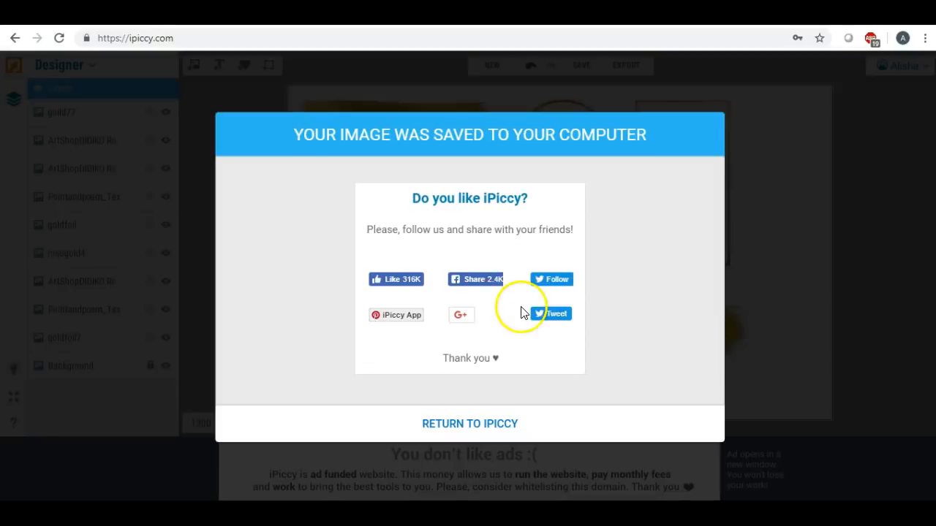
left_click(442, 428)
Step: Switch to LunaPic's Transparent Background tool and upload de.jpg from the Desktop
left_click(314, 11)
left_click(358, 122)
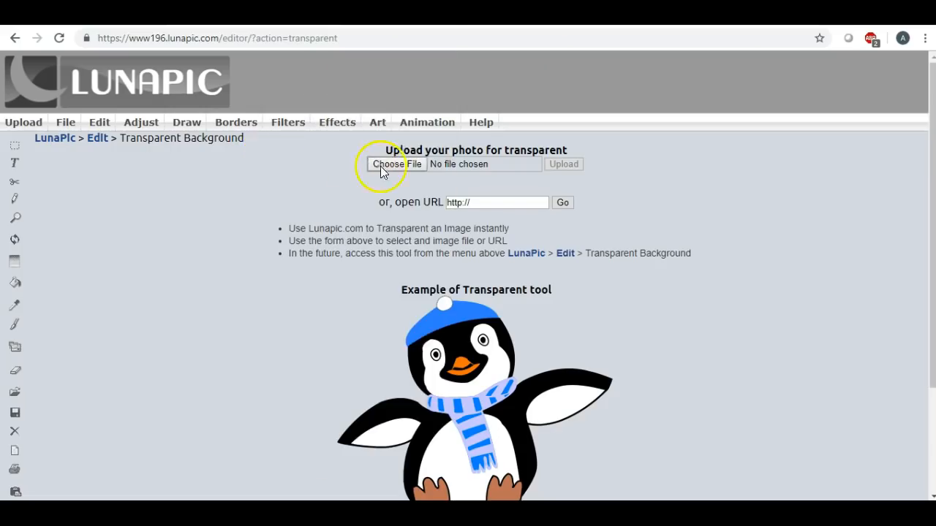
left_click(388, 166)
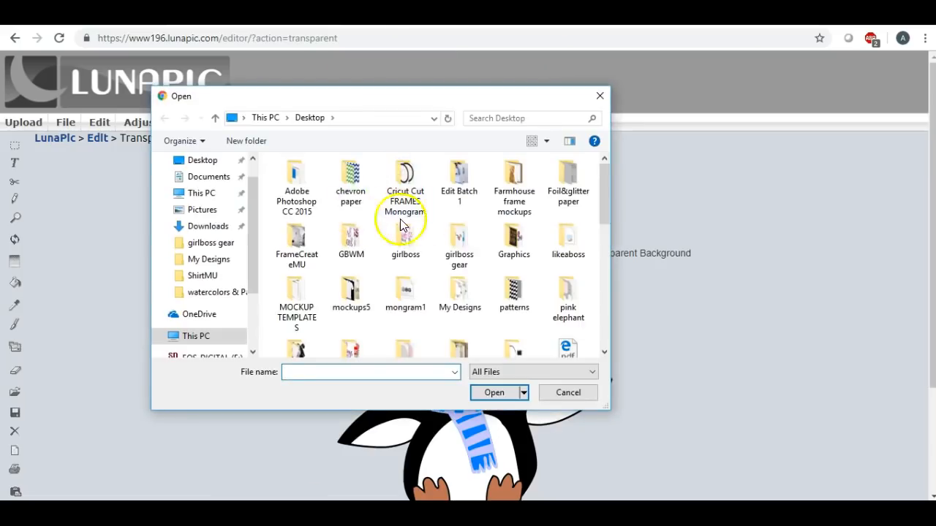
scroll(454, 225, "down", 6)
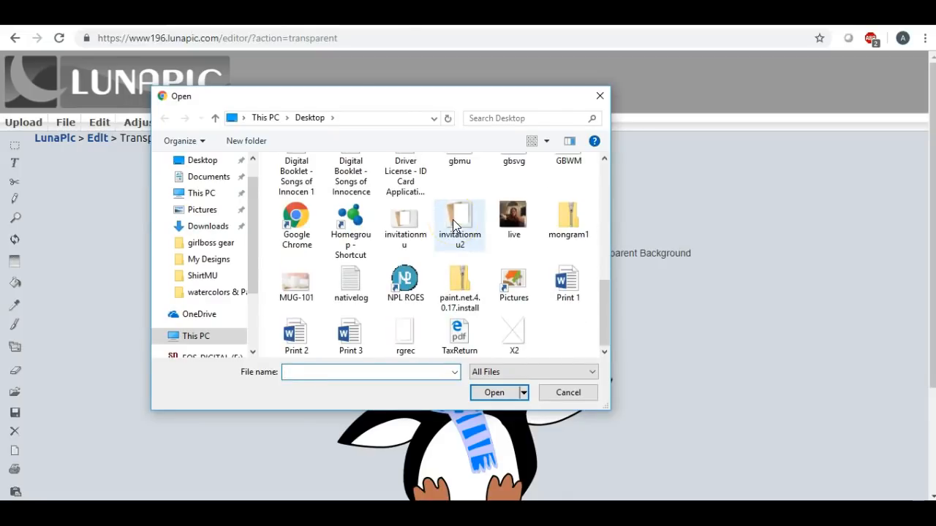
scroll(453, 219, "up", 5)
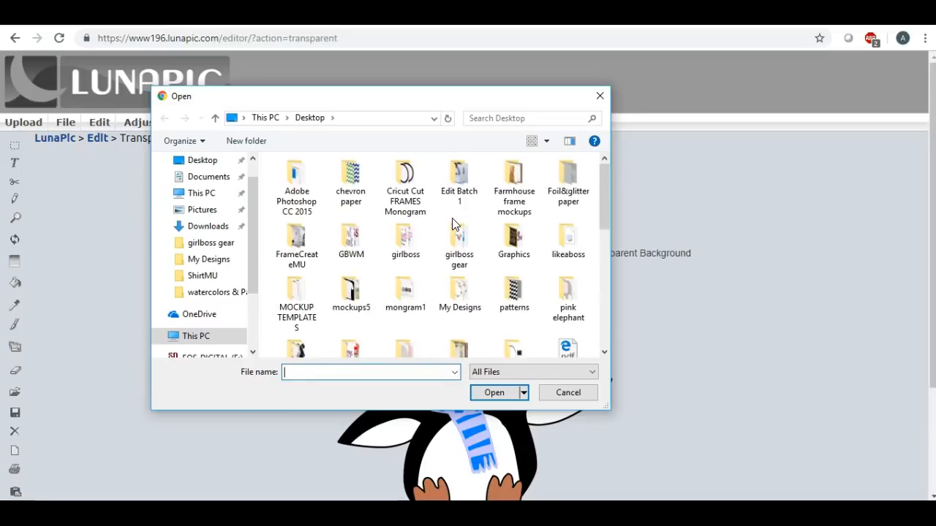
left_click(208, 177)
left_click(203, 160)
scroll(401, 212, "down", 1)
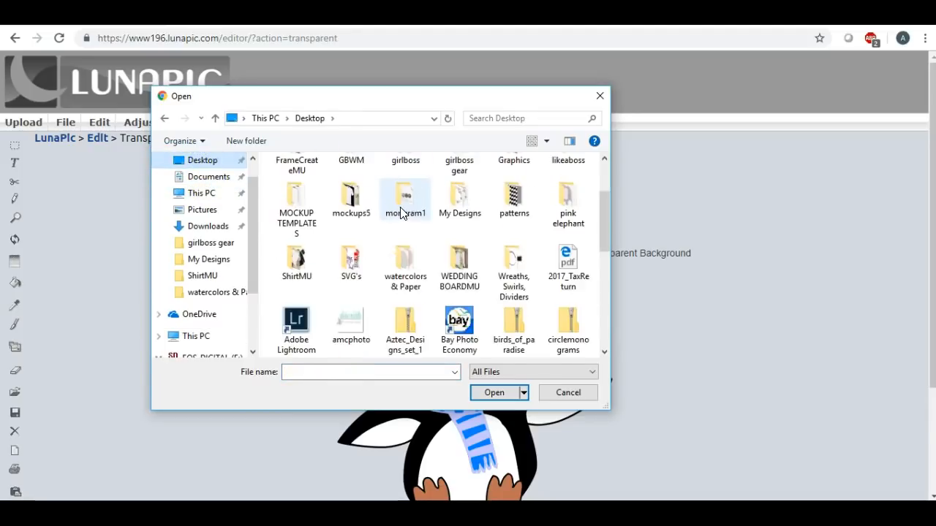
scroll(401, 212, "up", 1)
scroll(401, 212, "down", 2)
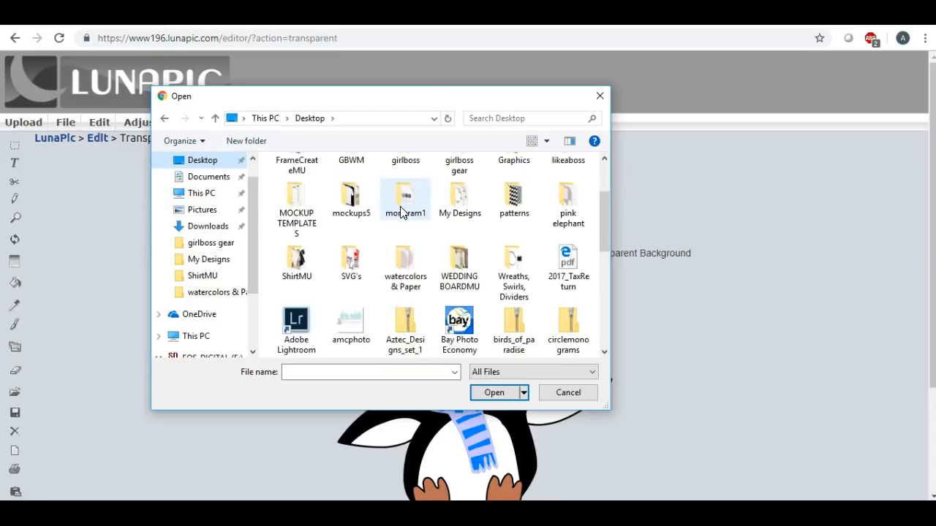
scroll(401, 212, "down", 3)
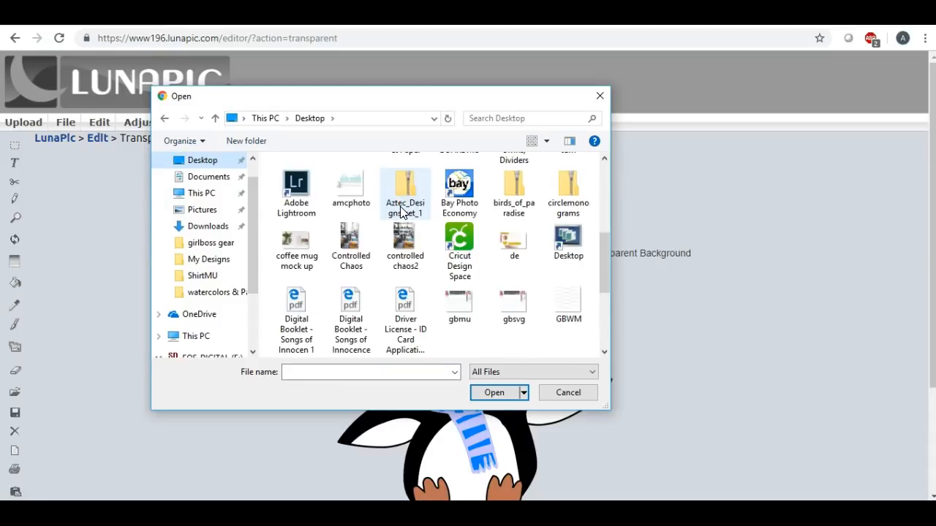
double_click(519, 241)
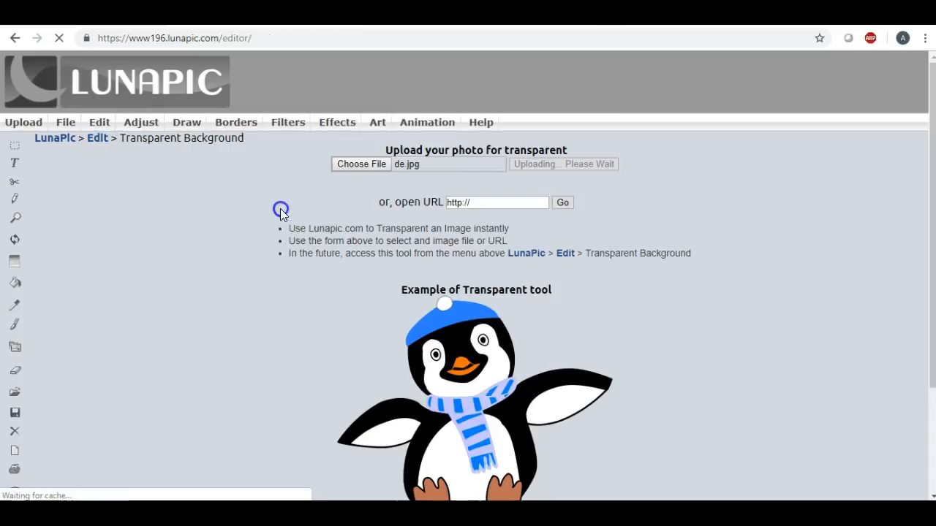
Step: Make the white background of the uploaded design transparent and apply the transparency settings
scroll(241, 228, "down", 1)
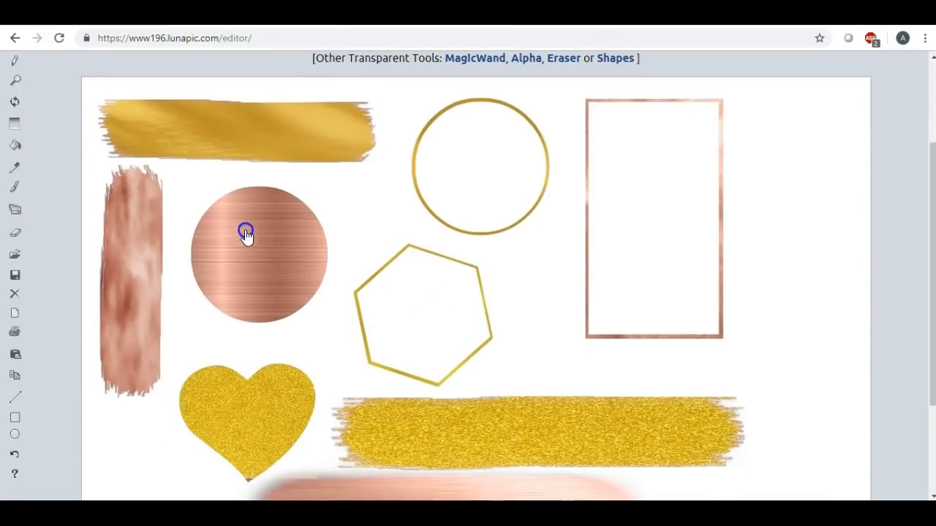
scroll(528, 285, "down", 2)
left_click(533, 242)
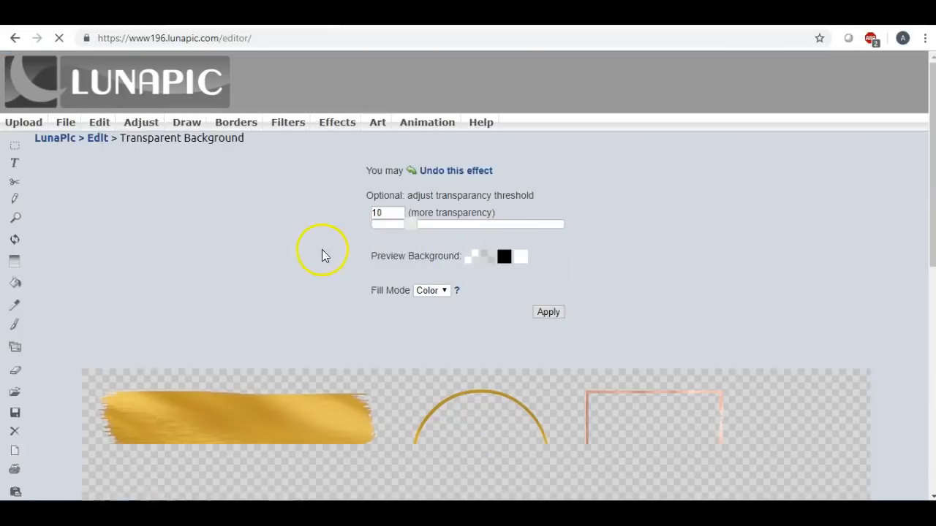
scroll(311, 252, "down", 6)
scroll(311, 255, "down", 2)
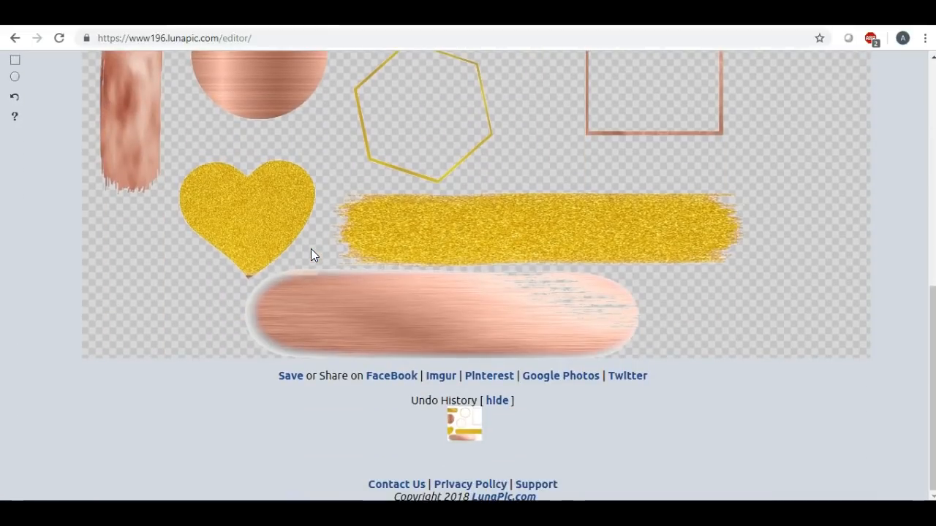
scroll(689, 276, "up", 8)
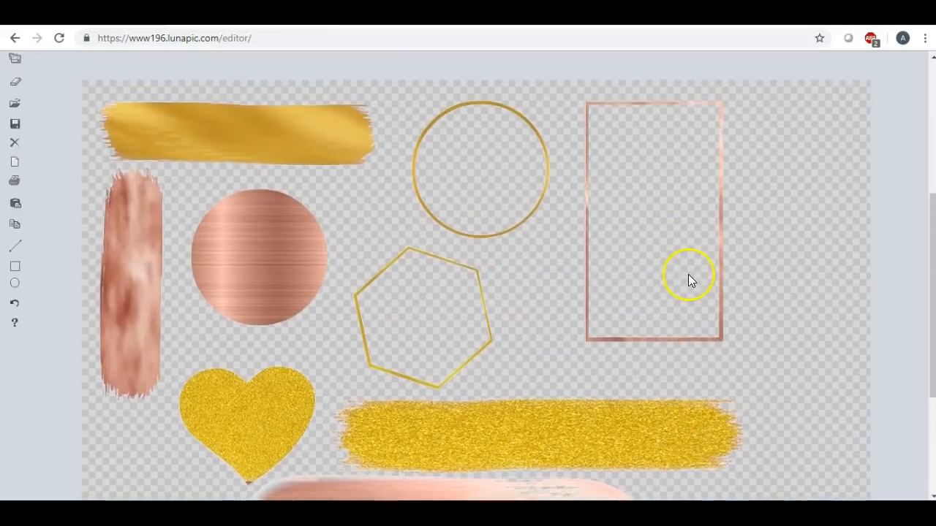
scroll(692, 277, "up", 3)
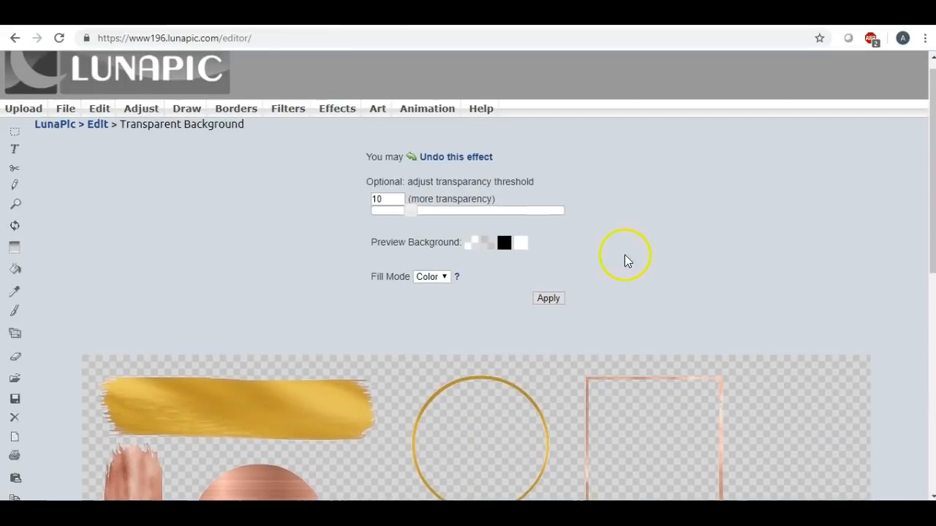
left_click(550, 299)
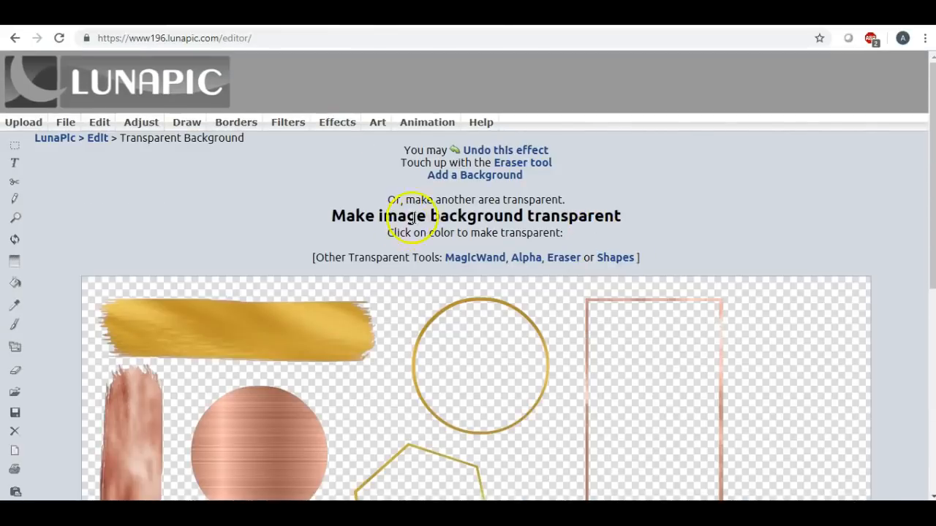
Step: Check the transparent result across all design elements, save it as a PNG and open the downloaded file
scroll(123, 188, "down", 6)
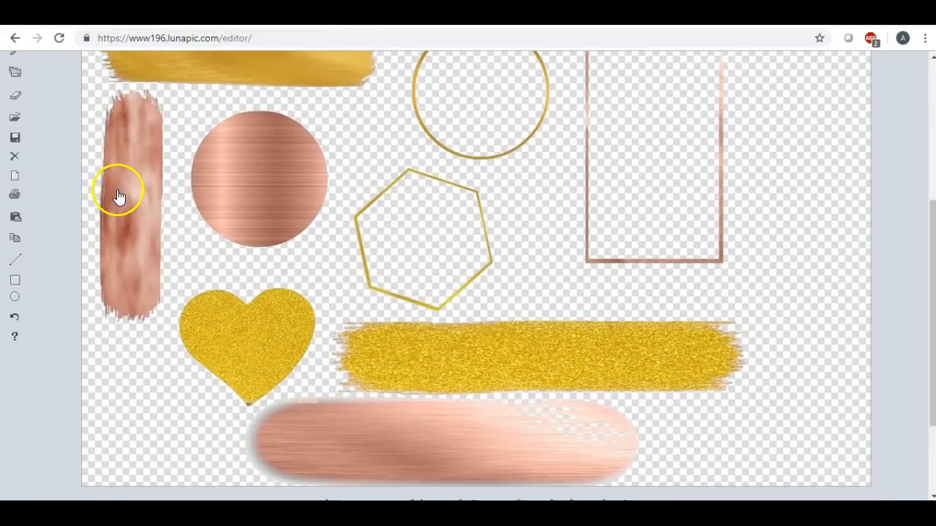
scroll(120, 194, "up", 3)
scroll(118, 196, "up", 3)
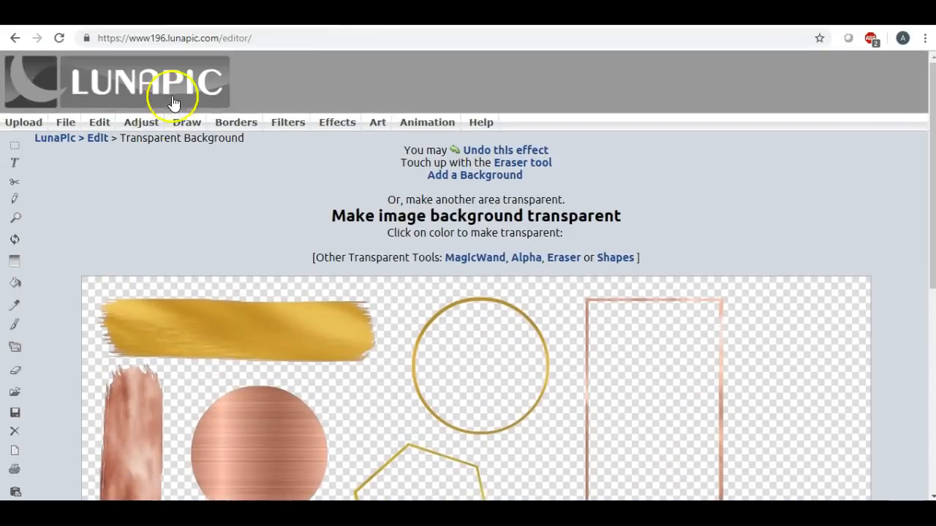
left_click(139, 122)
left_click(64, 122)
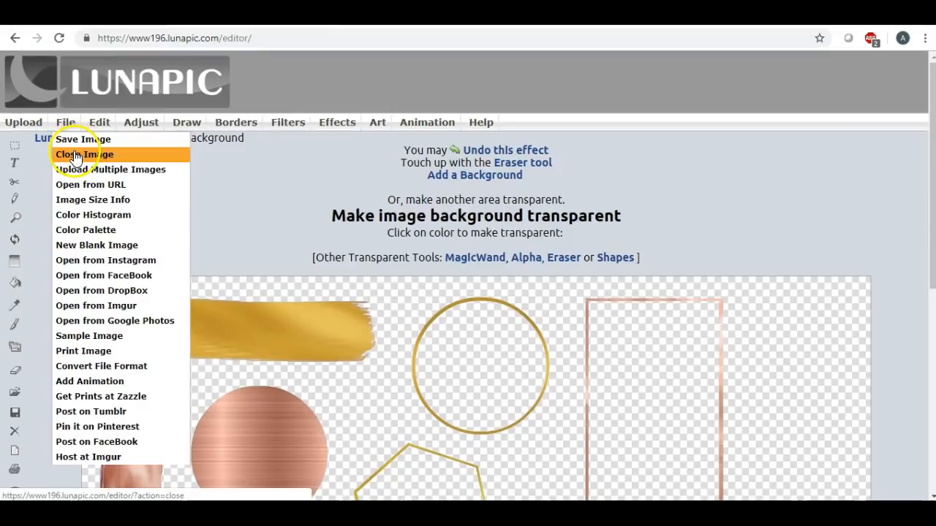
left_click(70, 138)
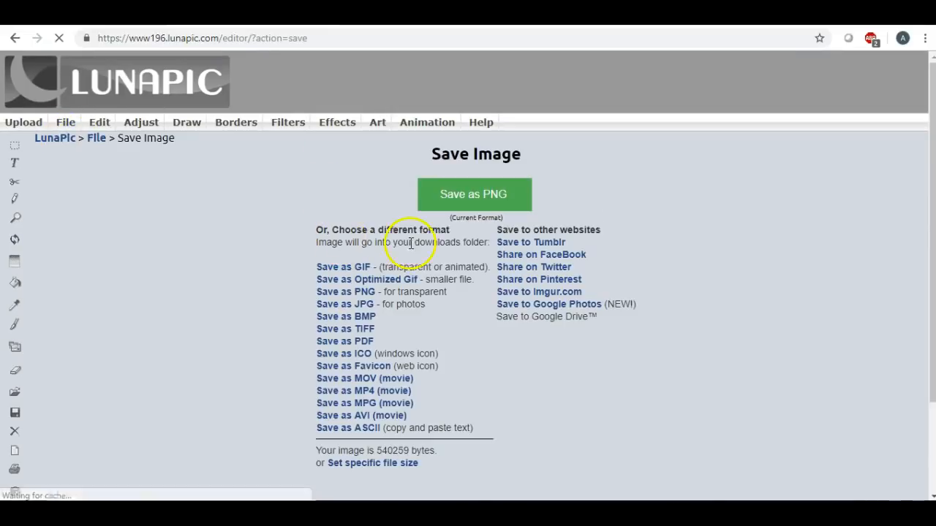
left_click(461, 201)
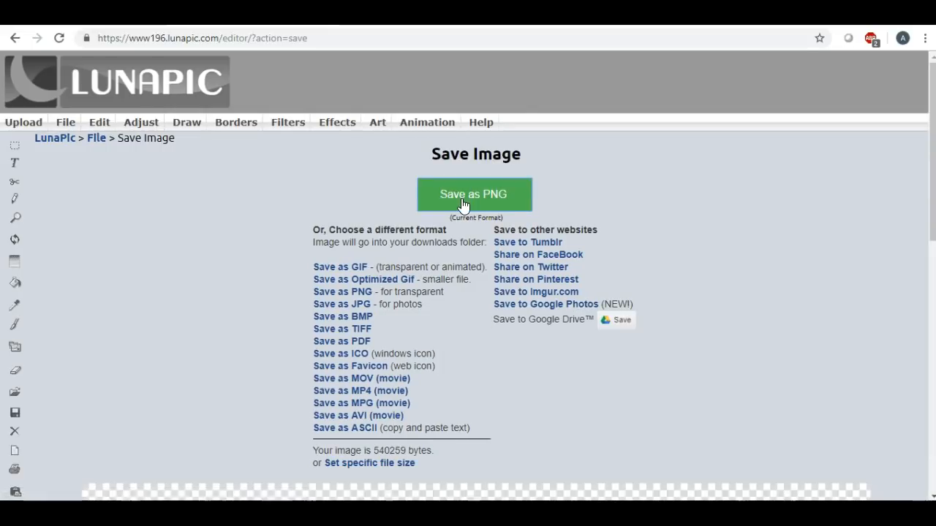
left_click(84, 487)
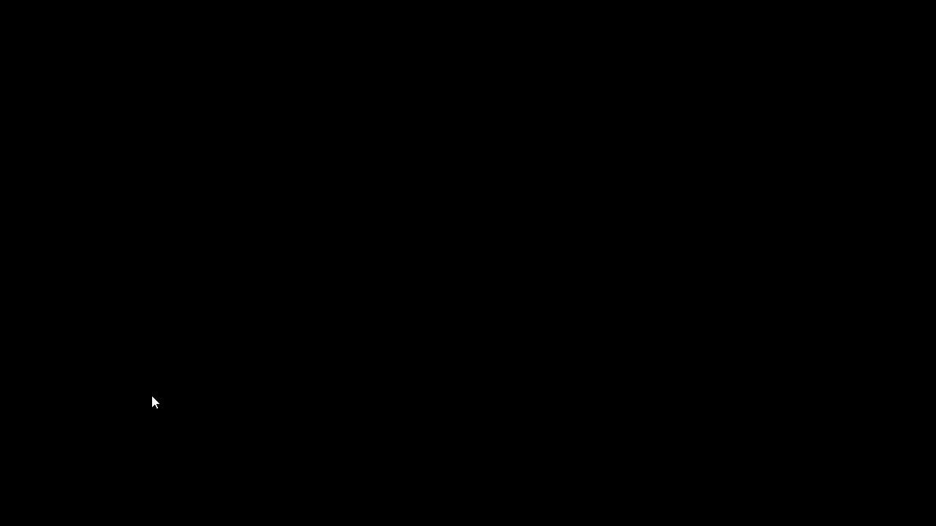
left_click(18, 498)
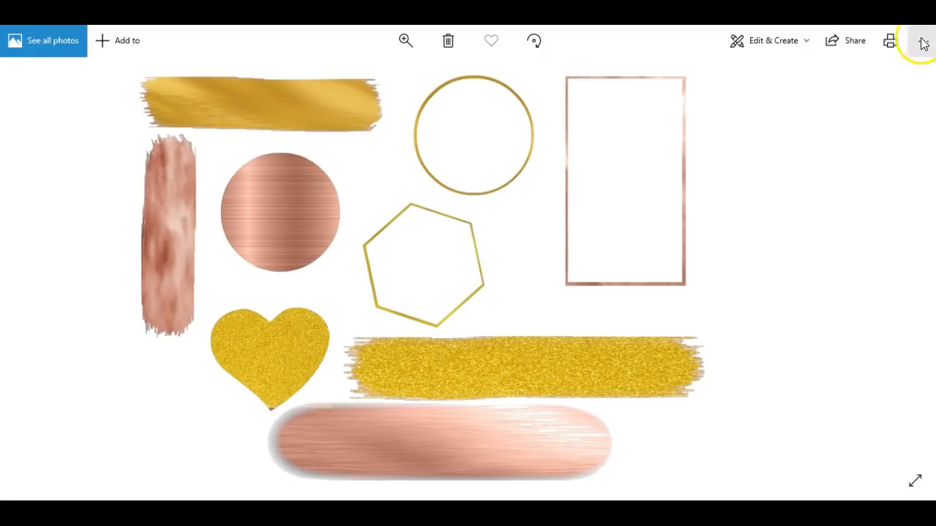
Step: Save a copy of the opened image to the Desktop as a PNG file named de
left_click(922, 44)
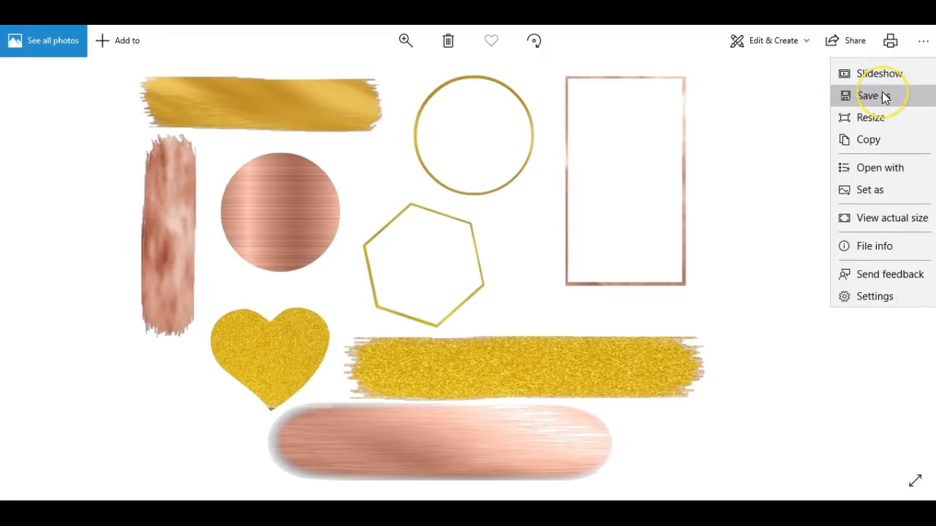
left_click(883, 96)
left_click(487, 199)
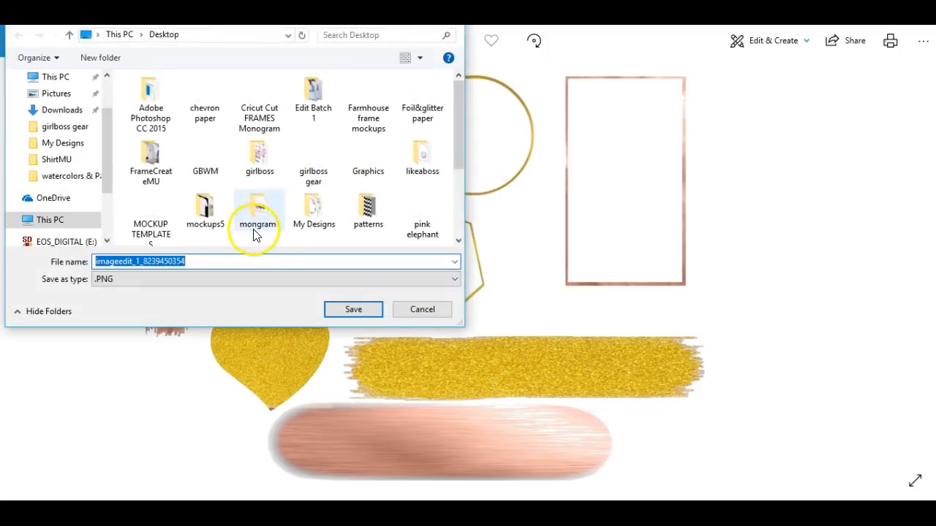
key("BackSpace")
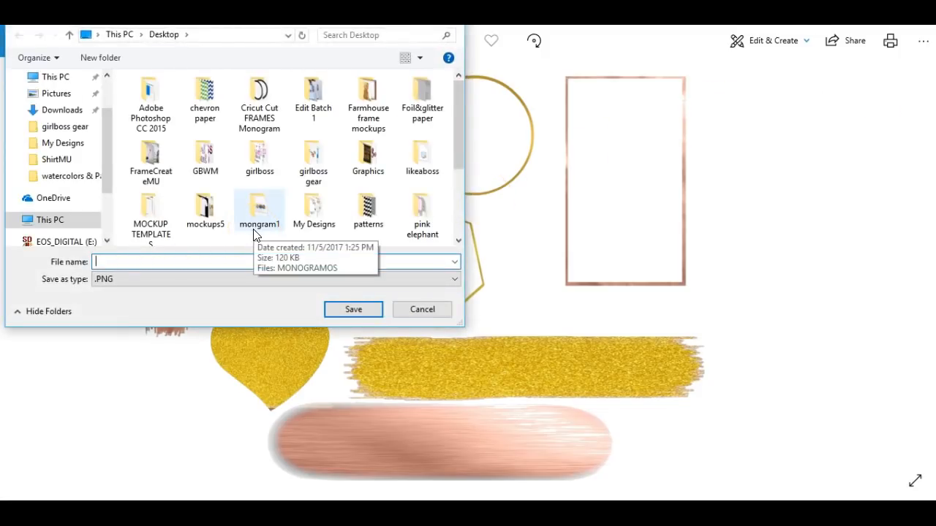
type("de")
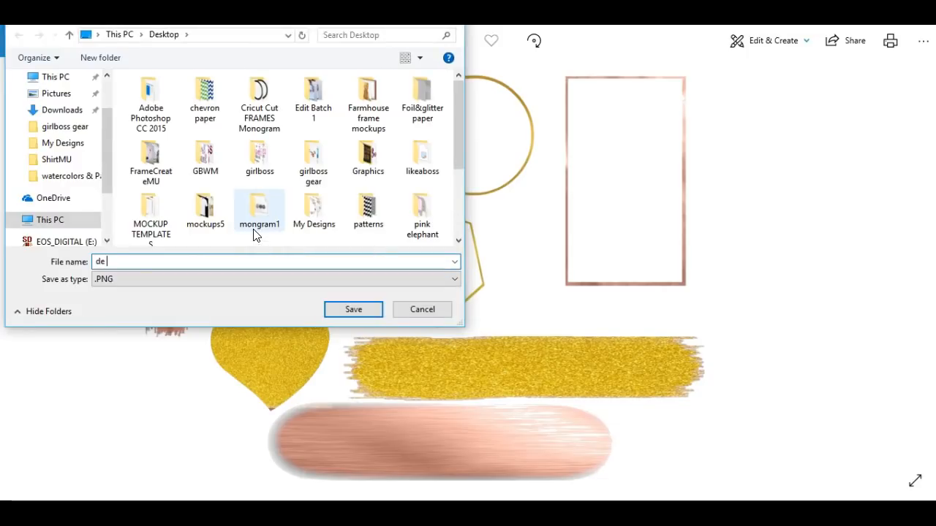
left_click(341, 311)
left_click(344, 307)
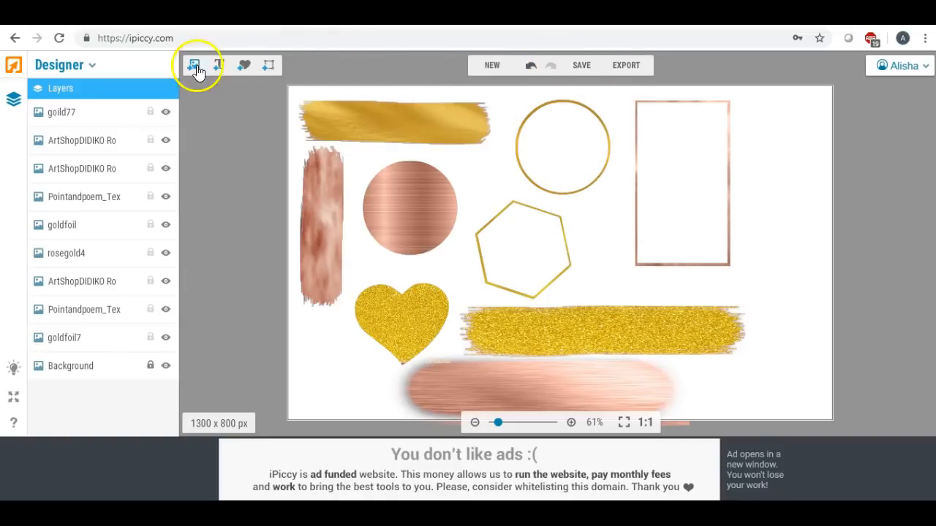
Step: Switch to iPiccy, replace the current design with a new white 1366 x 768 px canvas and open the image library
left_click(488, 66)
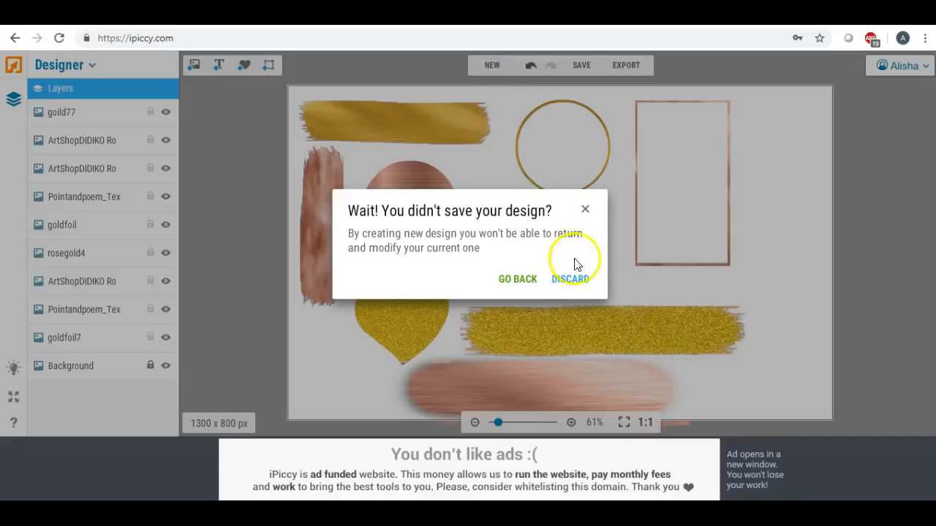
left_click(552, 286)
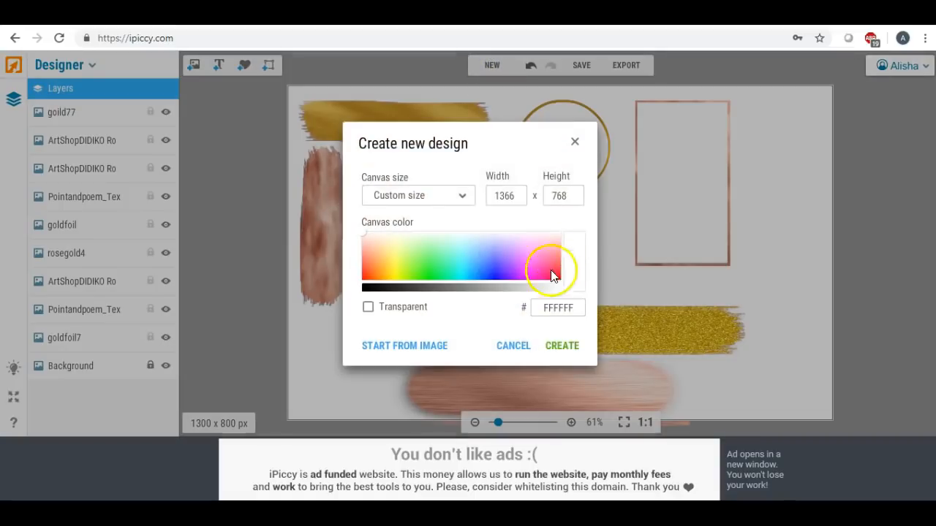
left_click(557, 352)
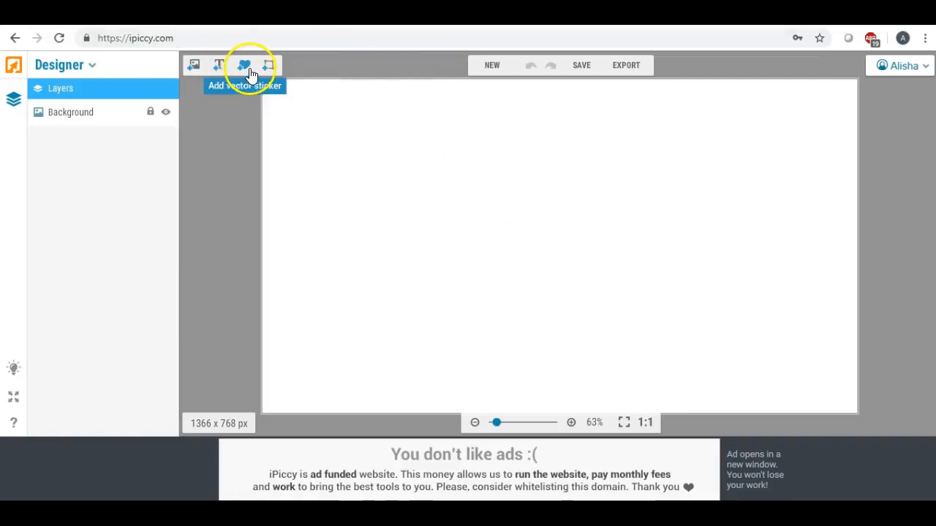
left_click(195, 65)
Step: Look through the Desktop folders and files available for upload and close the file chooser without choosing any
left_click(68, 114)
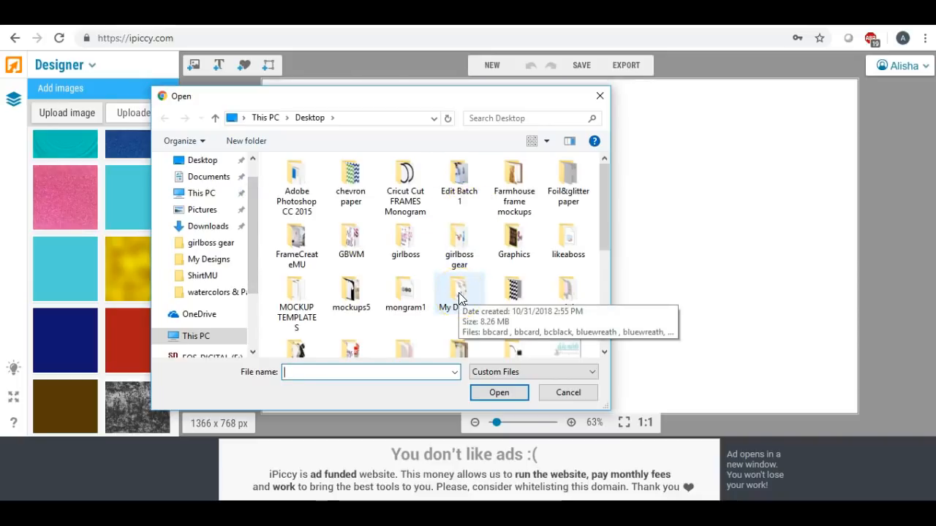
scroll(458, 293, "down", 1)
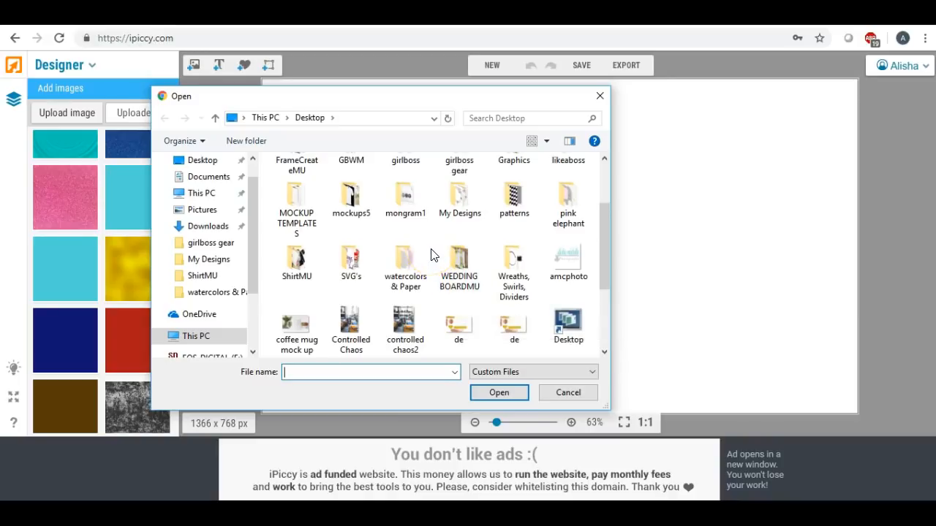
scroll(431, 255, "down", 2)
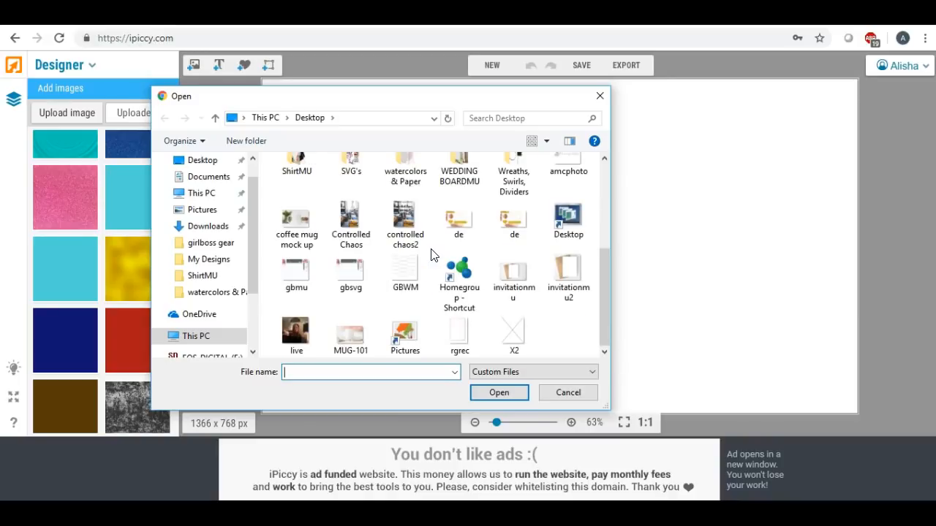
scroll(432, 254, "up", 4)
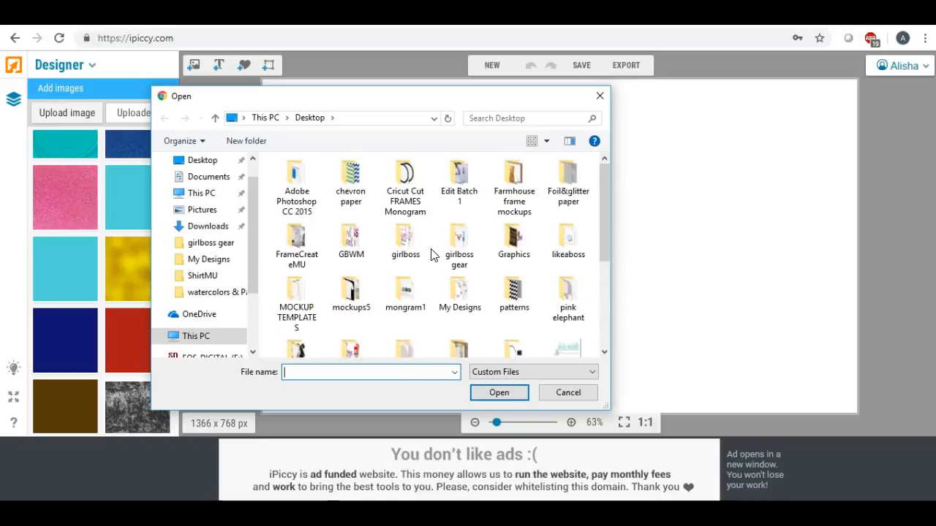
scroll(432, 254, "down", 1)
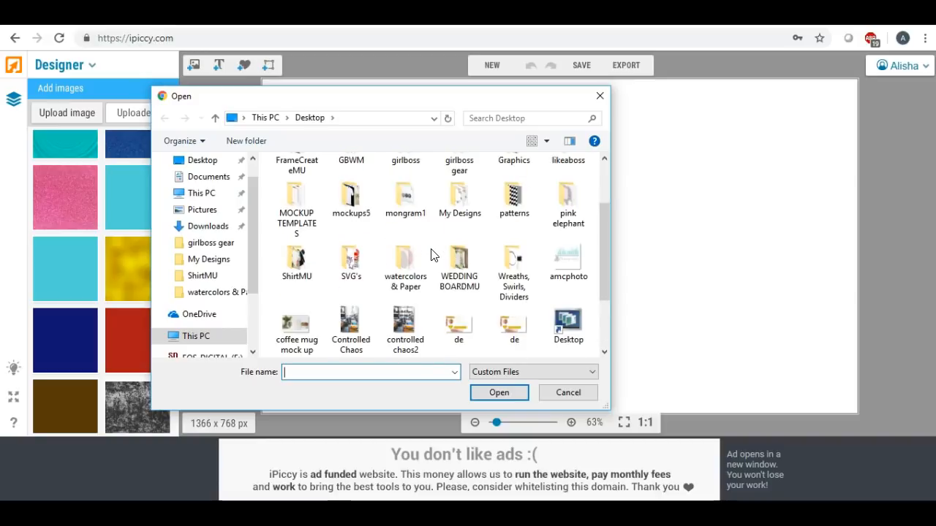
scroll(336, 223, "up", 1)
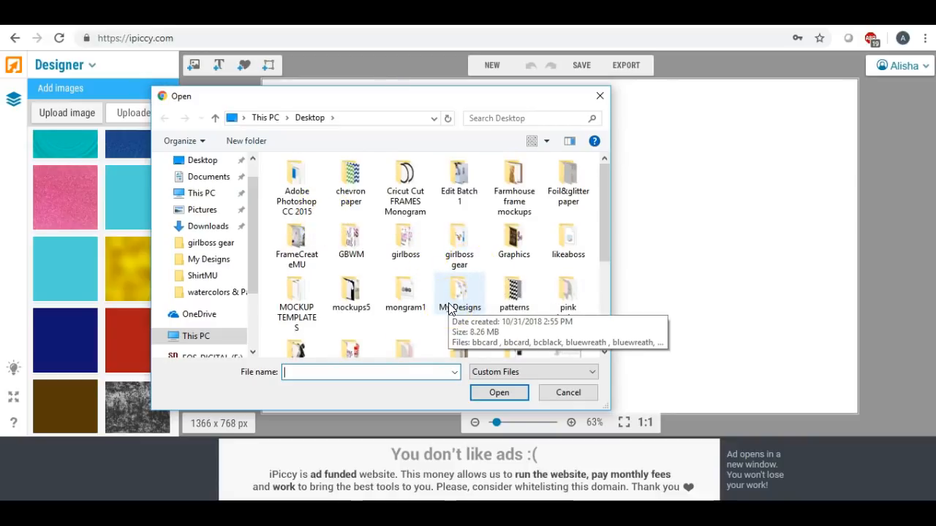
scroll(449, 308, "down", 3)
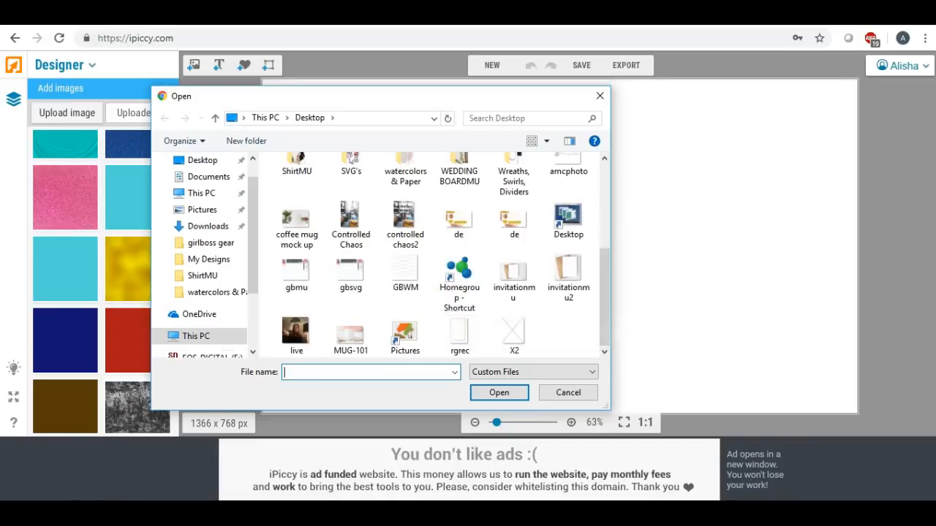
key("Escape")
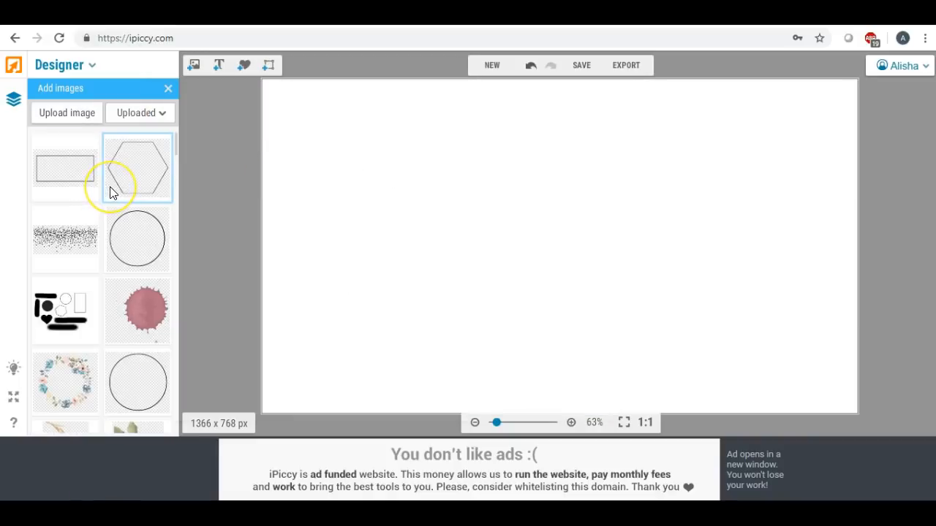
Step: Place the uploaded black confetti dots image in the canvas's upper-left corner, enlarged to about half the canvas width
left_click(68, 178)
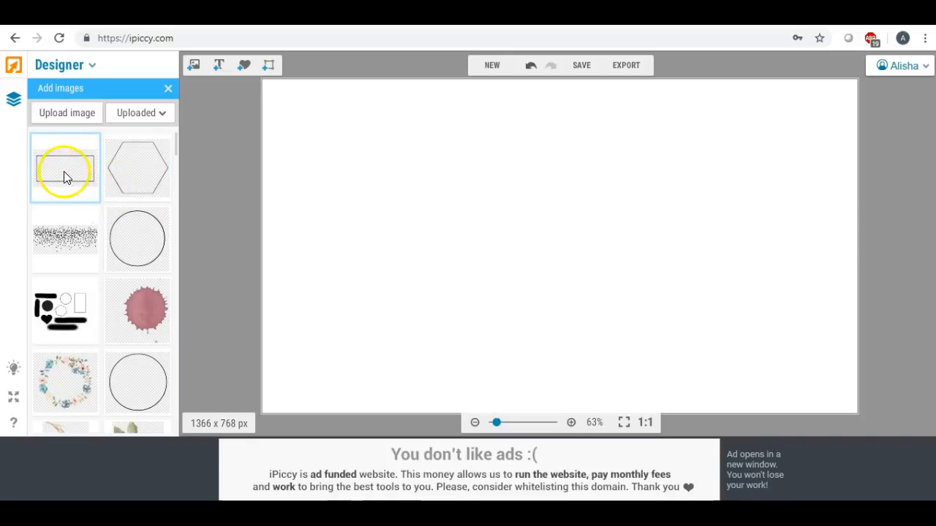
left_click_drag(64, 236, 355, 162)
left_click(407, 185)
left_click_drag(409, 188, 582, 274)
left_click(449, 204)
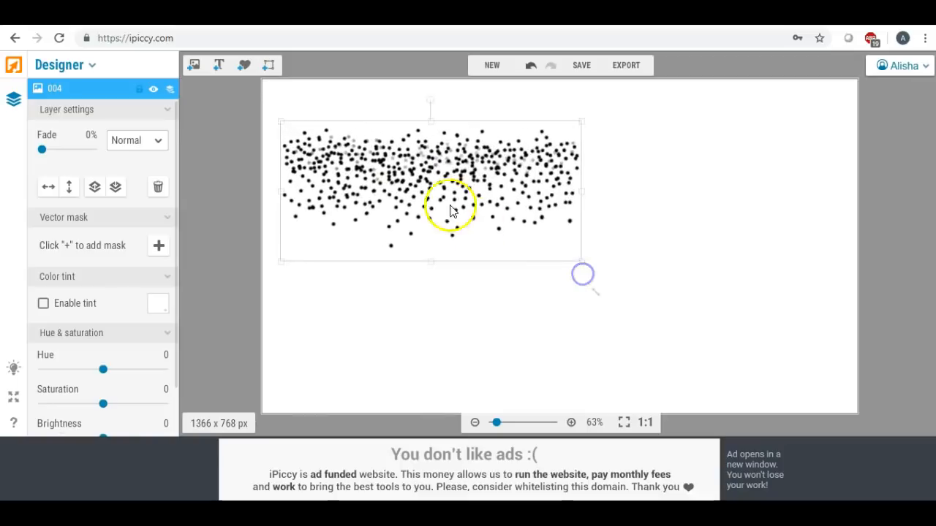
left_click_drag(431, 192, 426, 164)
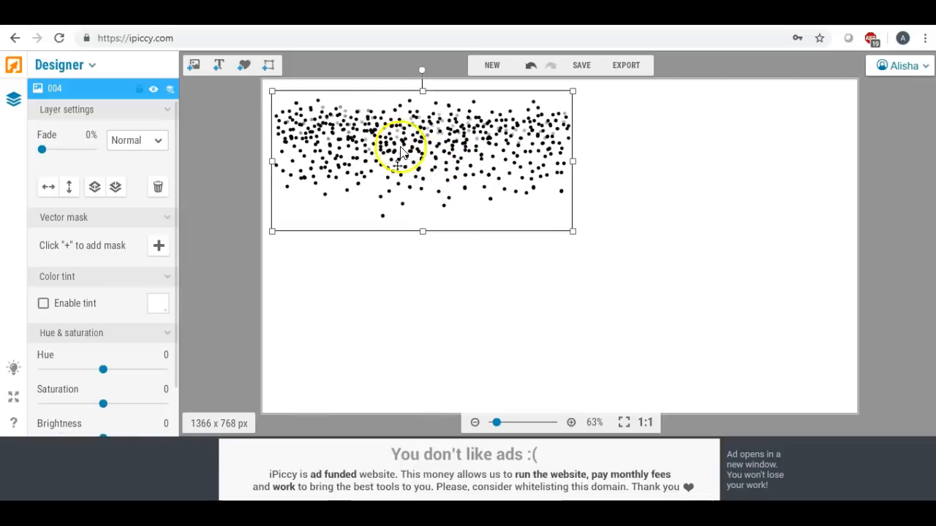
Step: Stretch the confetti dots image taller, scale it down slightly and deselect it
left_click_drag(421, 232, 422, 269)
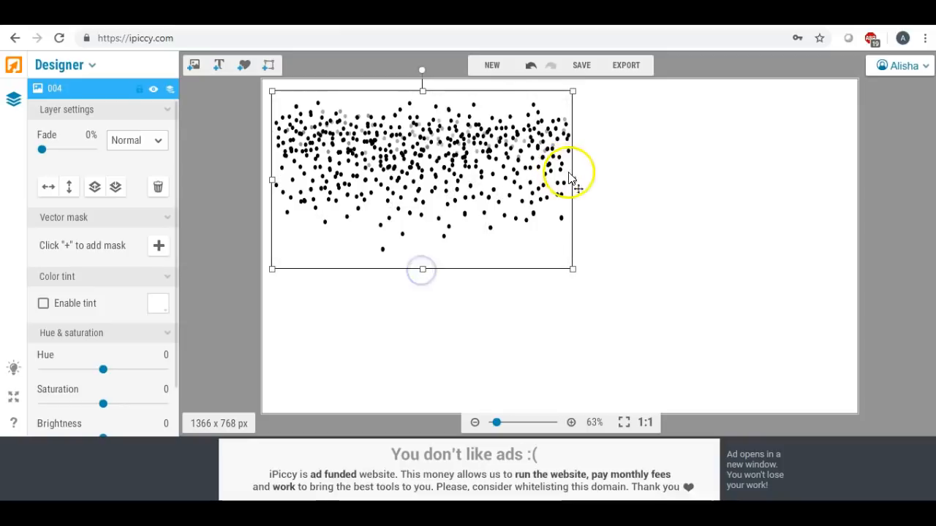
left_click_drag(574, 182, 582, 182)
left_click(428, 269)
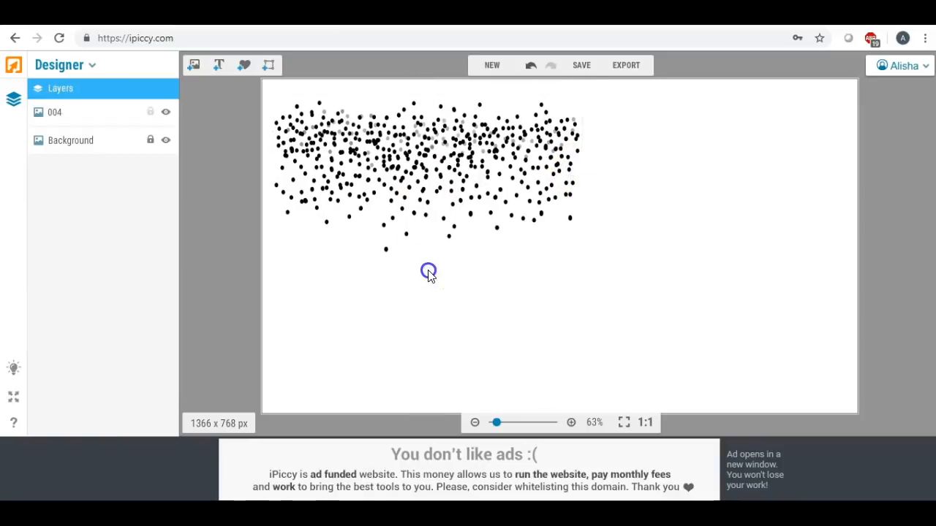
left_click(428, 216)
left_click_drag(581, 266, 549, 252)
left_click(587, 251)
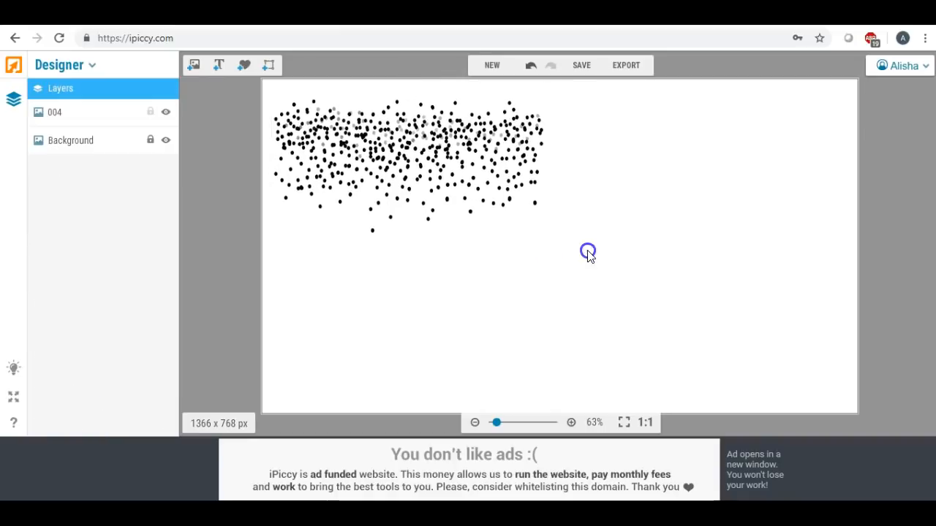
Step: Add the gold glitter texture over the confetti dots and stretch it to cover them completely
left_click(194, 66)
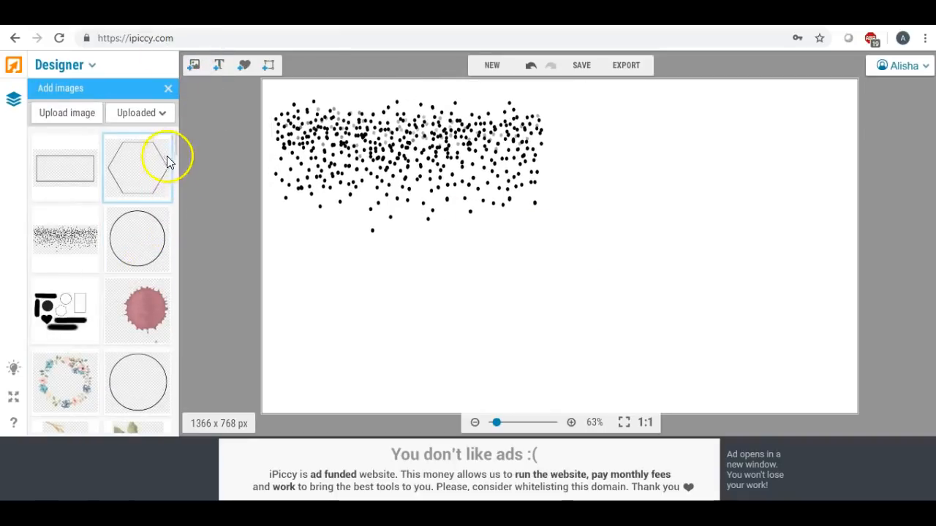
left_click_drag(176, 143, 318, 150)
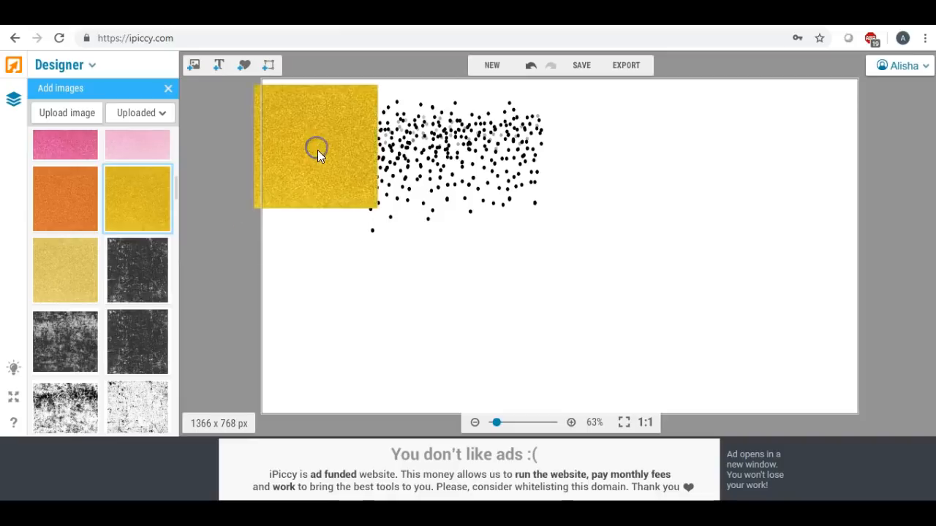
left_click(314, 197)
left_click_drag(313, 215, 314, 249)
left_click(263, 179)
left_click_drag(378, 168, 578, 168)
Step: Set the gold glitter layer's blend mode to Lighten and deselect it
left_click(157, 140)
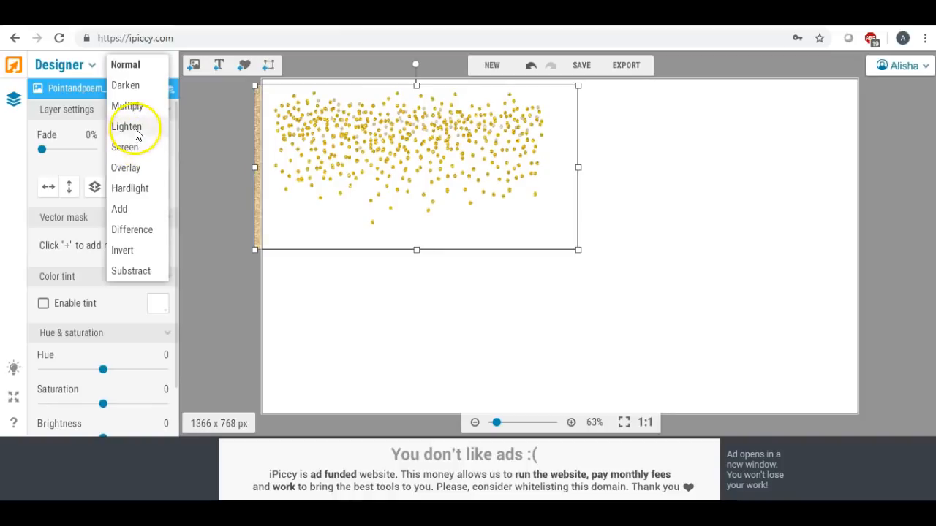
left_click(132, 127)
left_click(286, 251)
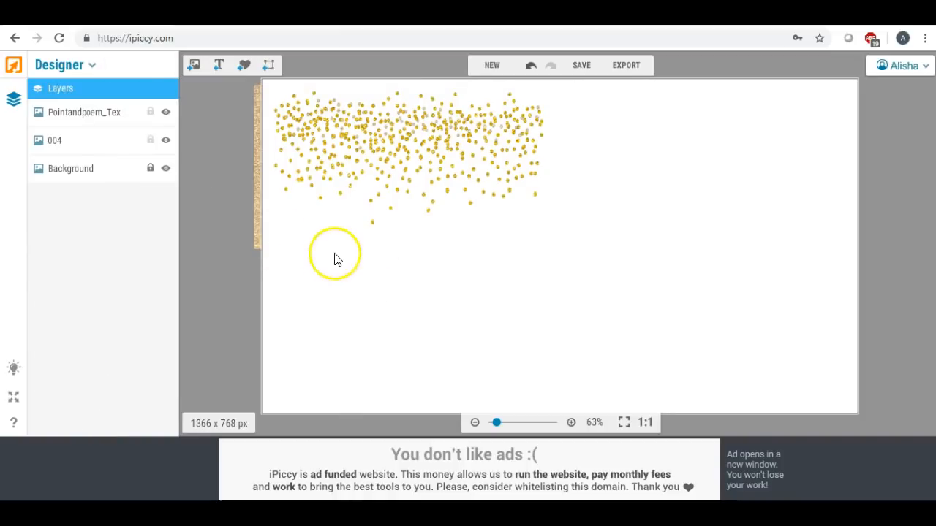
Step: Add the uploaded black rectangle outline to the canvas's upper-right area and rotate it upright
left_click(196, 65)
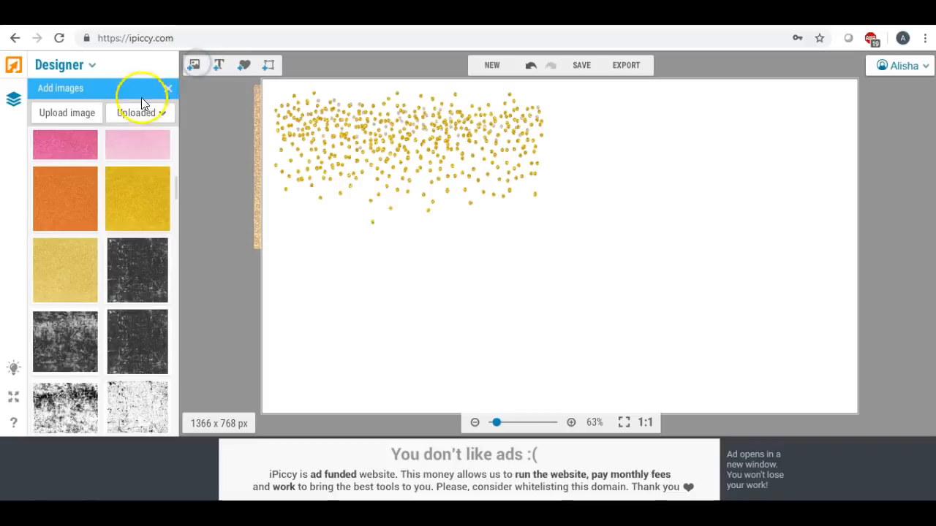
left_click_drag(177, 180, 179, 122)
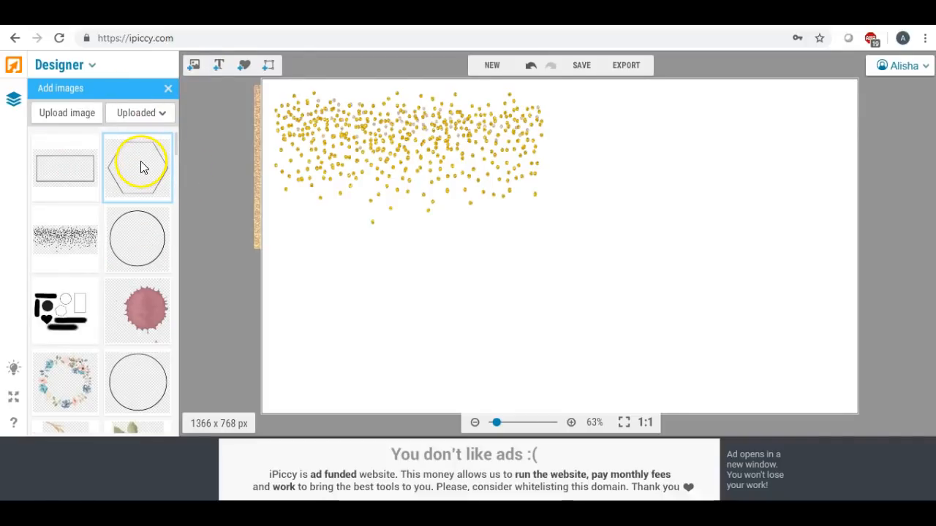
left_click_drag(65, 171, 627, 201)
left_click_drag(639, 138, 708, 197)
Step: Duplicate the upright rectangle, tilt the copy slightly counterclockwise over the original and deselect it
right_click(639, 182)
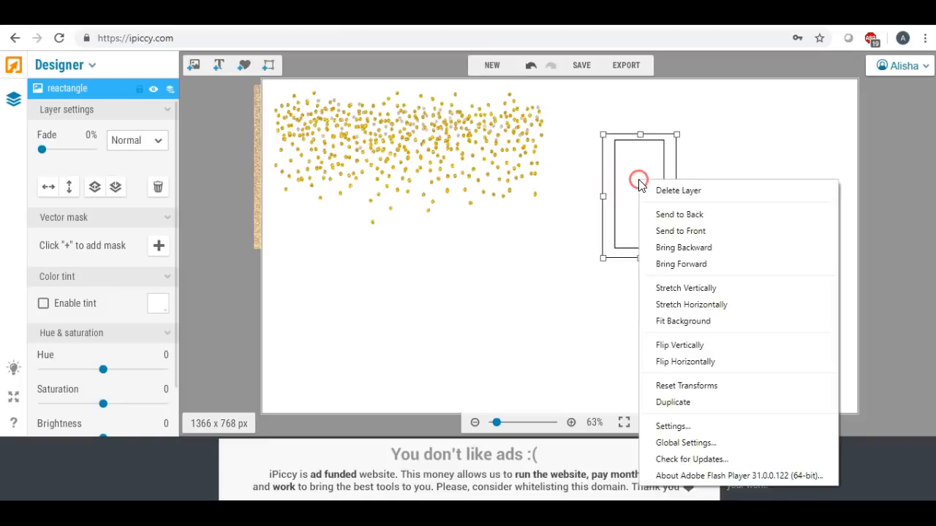
left_click(687, 403)
left_click_drag(648, 234, 655, 211)
left_click_drag(714, 199, 642, 176)
left_click(634, 167)
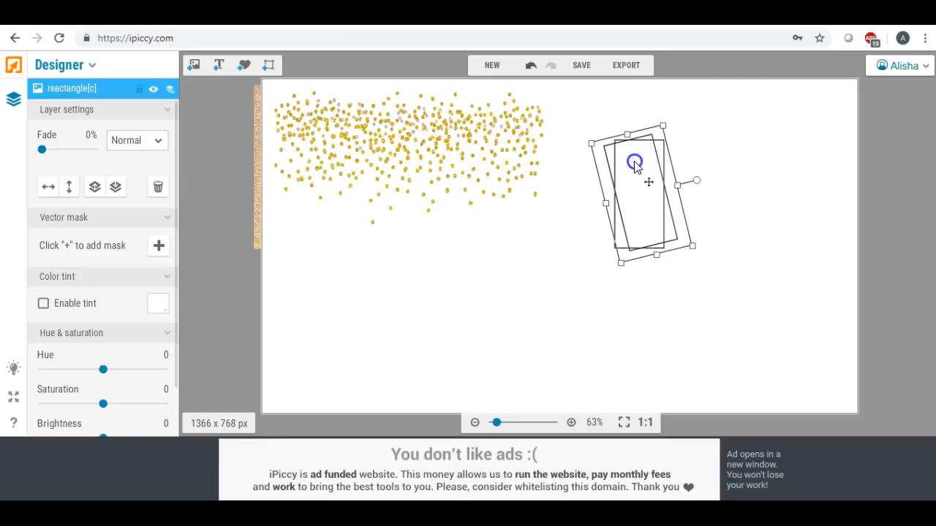
left_click_drag(696, 180, 698, 175)
left_click_drag(637, 183, 637, 188)
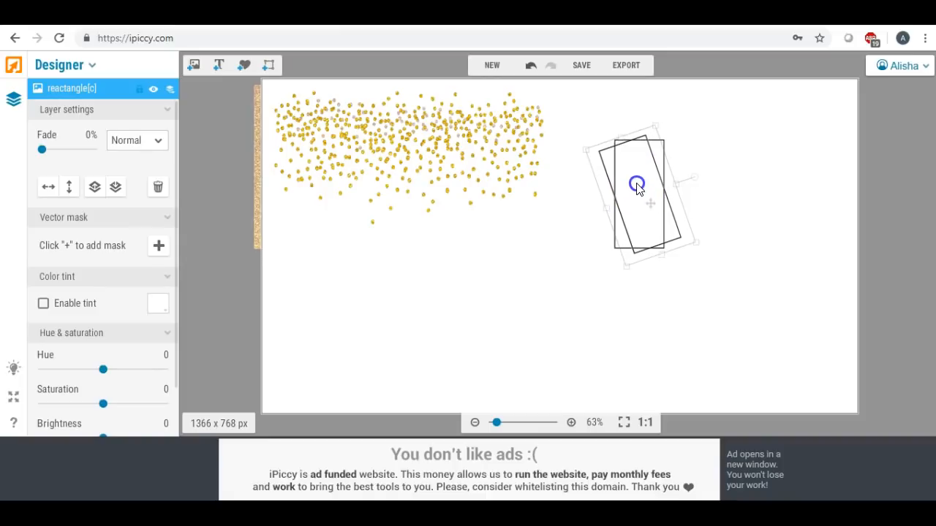
left_click(741, 195)
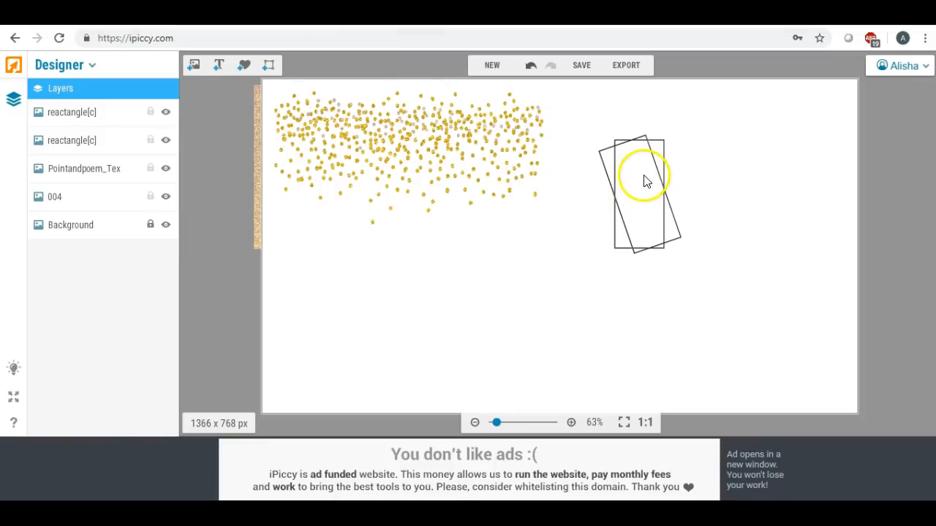
Step: Add the copper metal texture over the two overlapping rectangles and size it to cover both completely
left_click(195, 66)
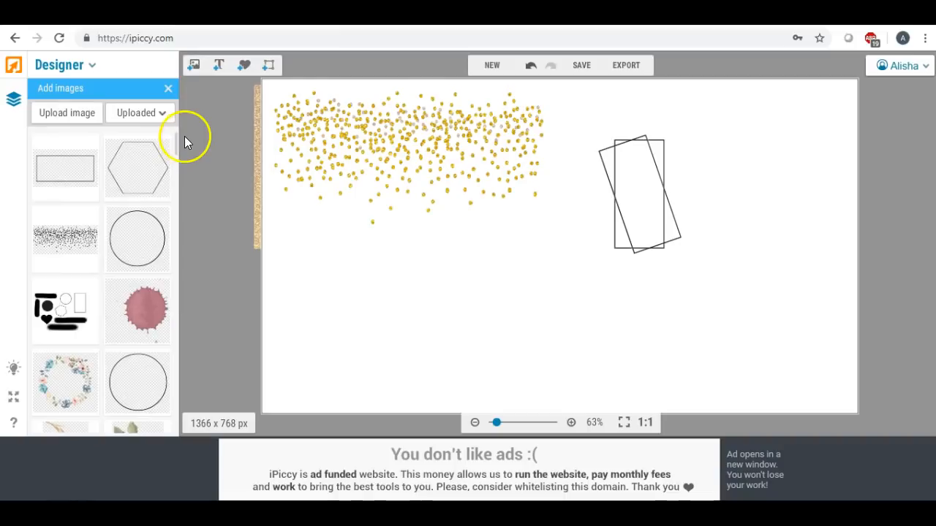
left_click_drag(176, 136, 179, 145)
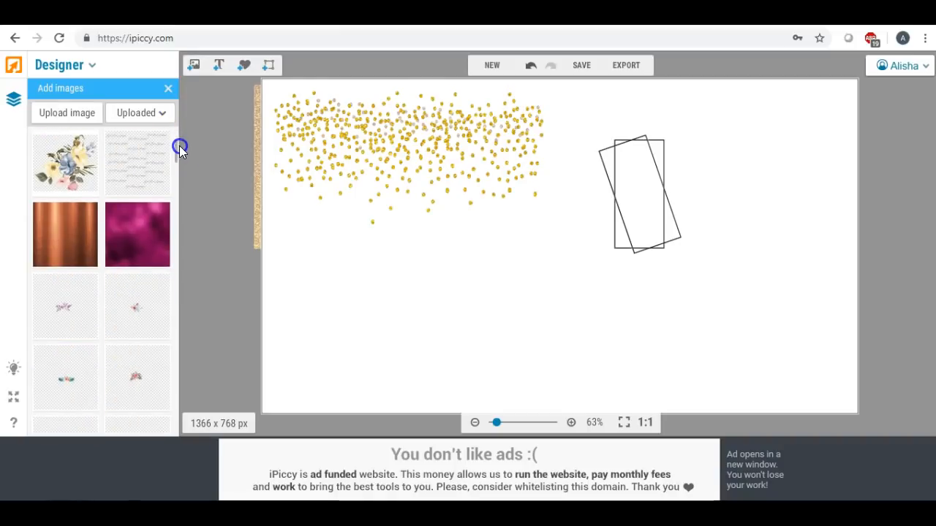
left_click_drag(74, 219, 634, 179)
left_click(635, 218)
left_click_drag(635, 240, 630, 272)
left_click(622, 203)
Step: Set the copper texture layer's blend mode to Lighten and deselect it
left_click(138, 142)
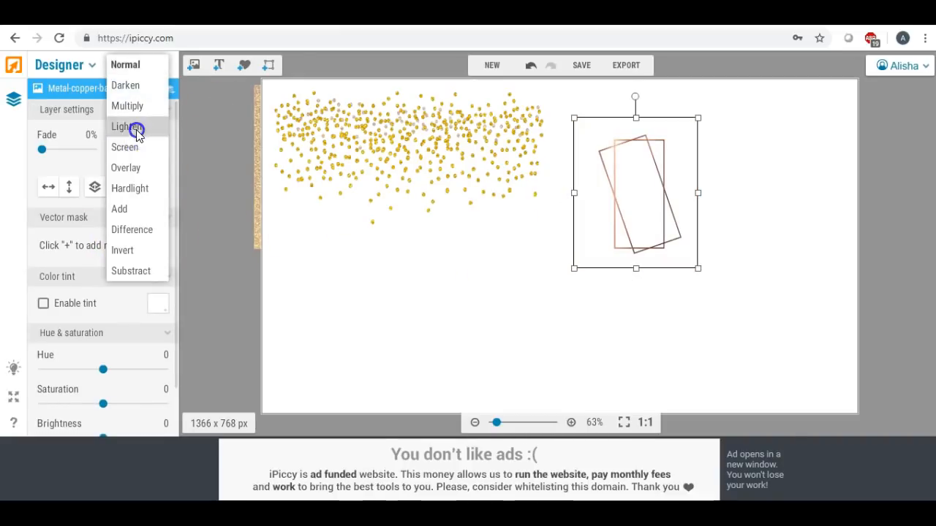
left_click(136, 128)
left_click(352, 301)
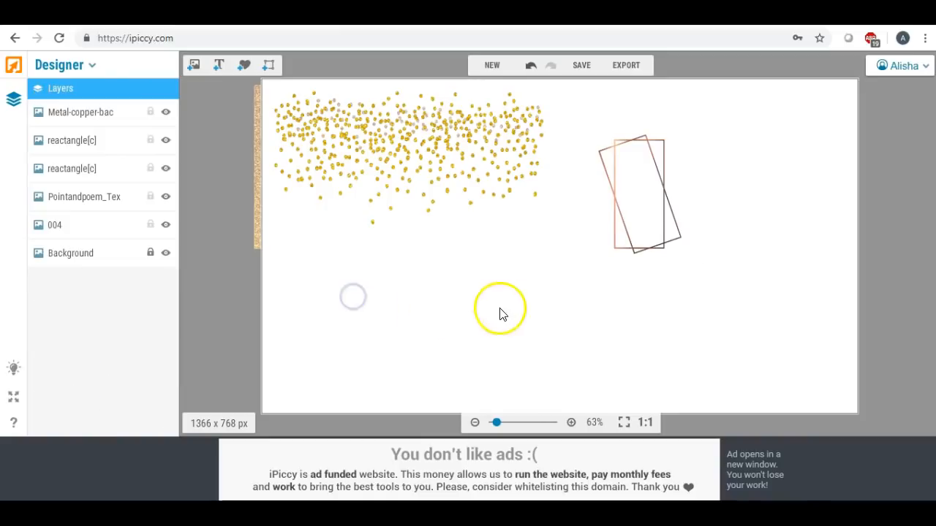
Step: Add the uploaded black hexagon outline to the canvas's lower middle, beneath the confetti
left_click(193, 67)
left_click_drag(174, 155, 173, 125)
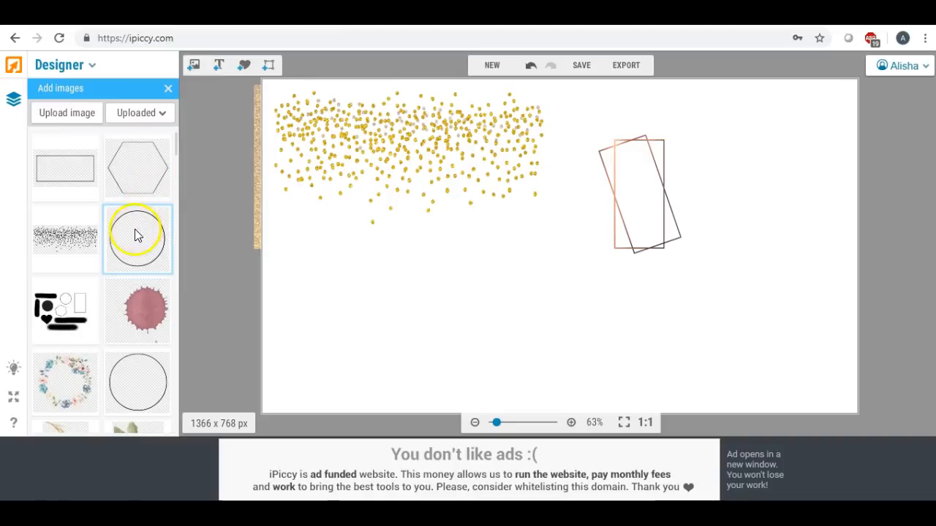
left_click_drag(136, 171, 459, 307)
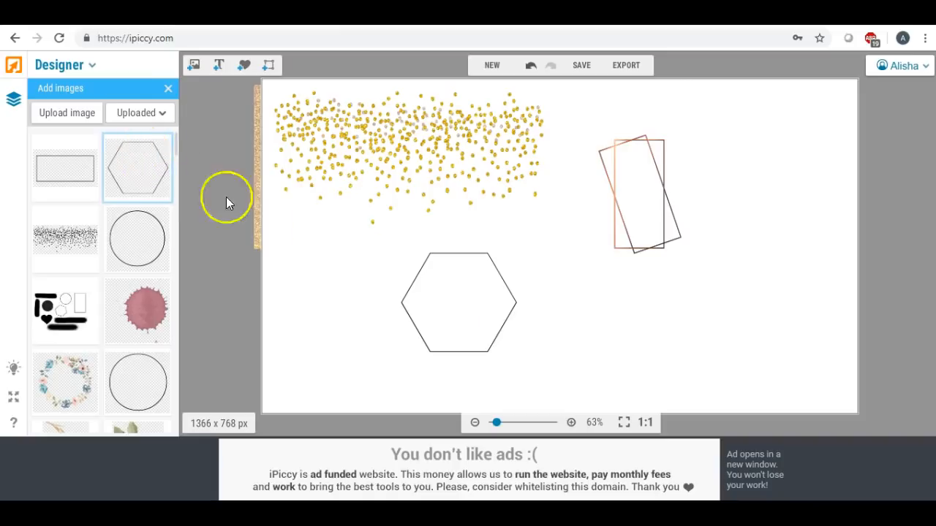
Step: Duplicate the hexagon, center the copy over the original and rotate it slightly counterclockwise to form a double frame
right_click(446, 283)
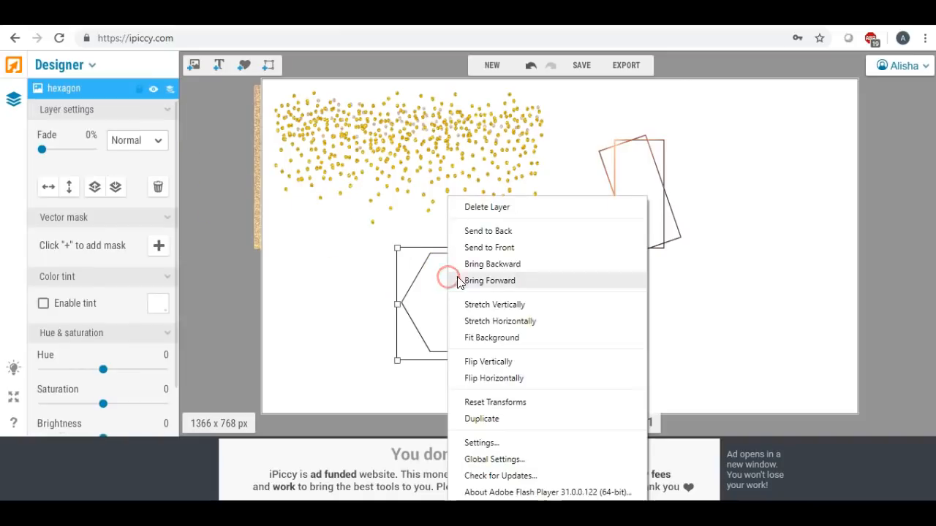
left_click(482, 418)
left_click_drag(443, 330, 475, 311)
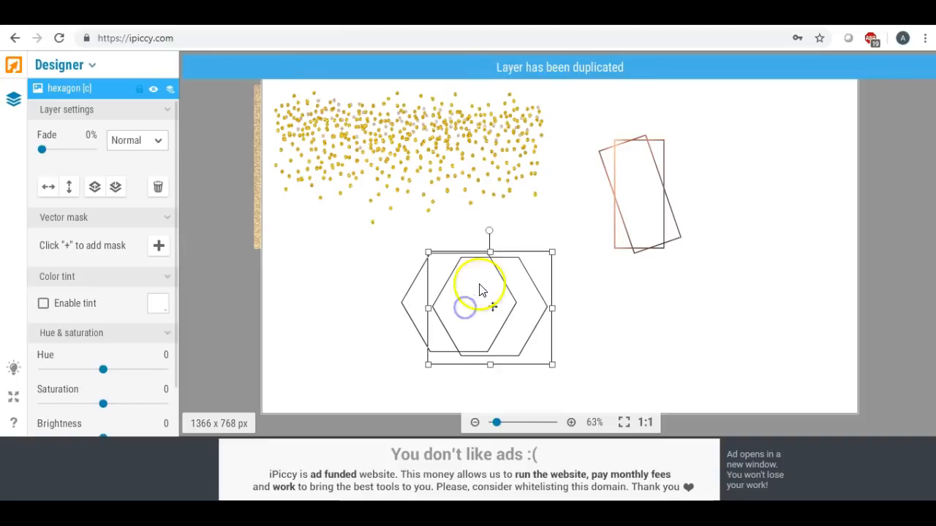
left_click_drag(484, 261, 446, 278)
left_click_drag(460, 232, 439, 226)
left_click(575, 288)
left_click(604, 336)
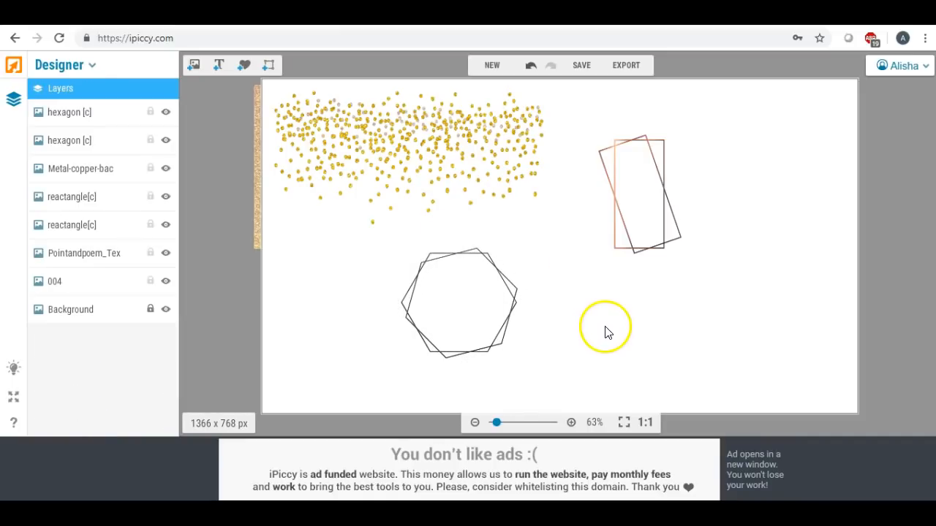
left_click(462, 307)
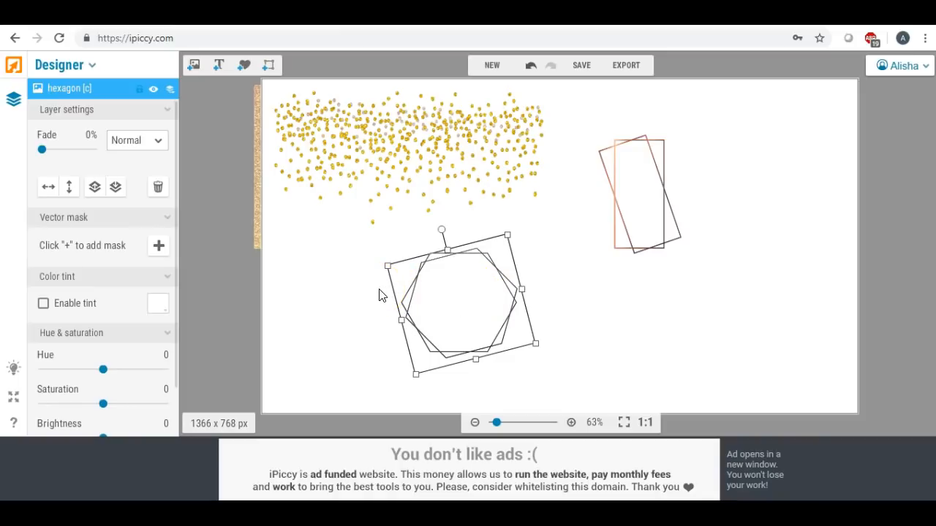
Step: Add the uploaded pink watercolor splatter image, enlarge it and place it on the canvas below the rectangles
left_click(195, 64)
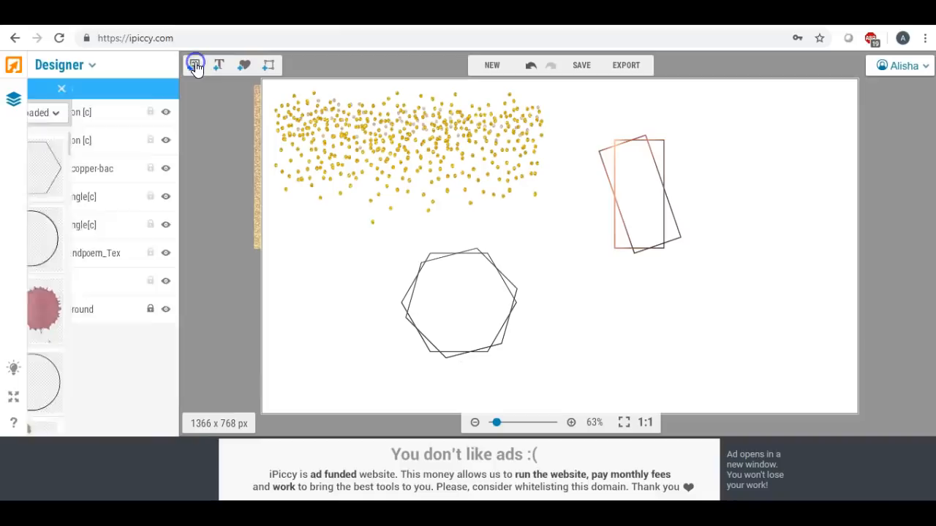
left_click_drag(167, 274, 444, 306)
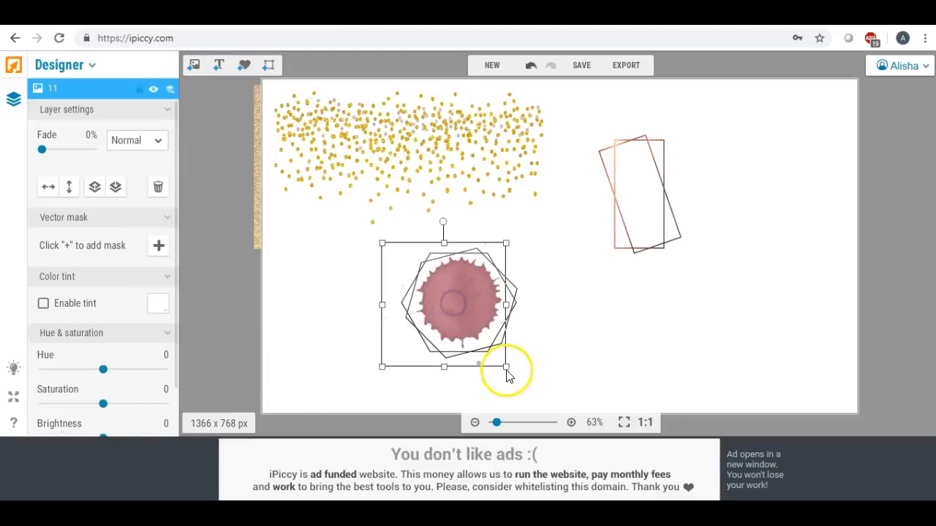
left_click_drag(509, 371, 577, 403)
left_click_drag(511, 344, 632, 326)
Step: Add the burgundy foil texture over the hexagons and enlarge it to cover them completely
left_click(194, 65)
left_click_drag(178, 144, 176, 182)
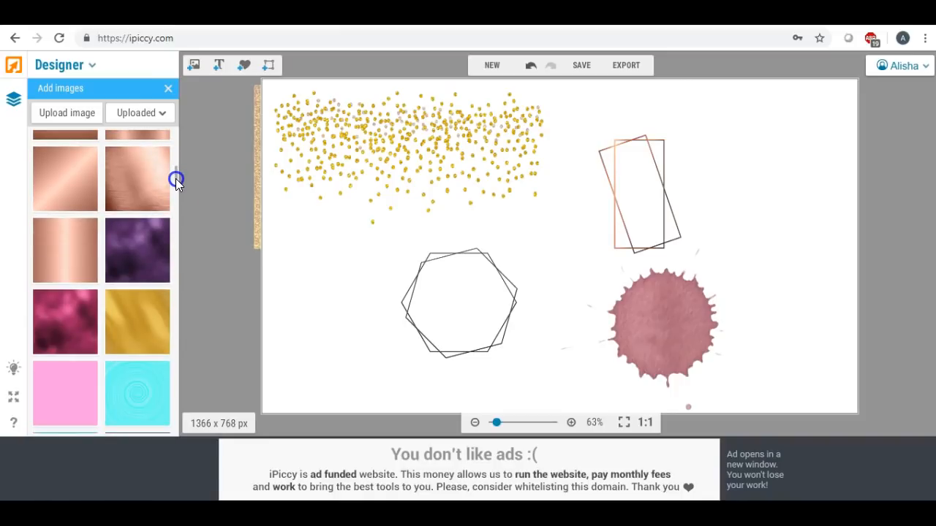
left_click_drag(73, 307, 450, 303)
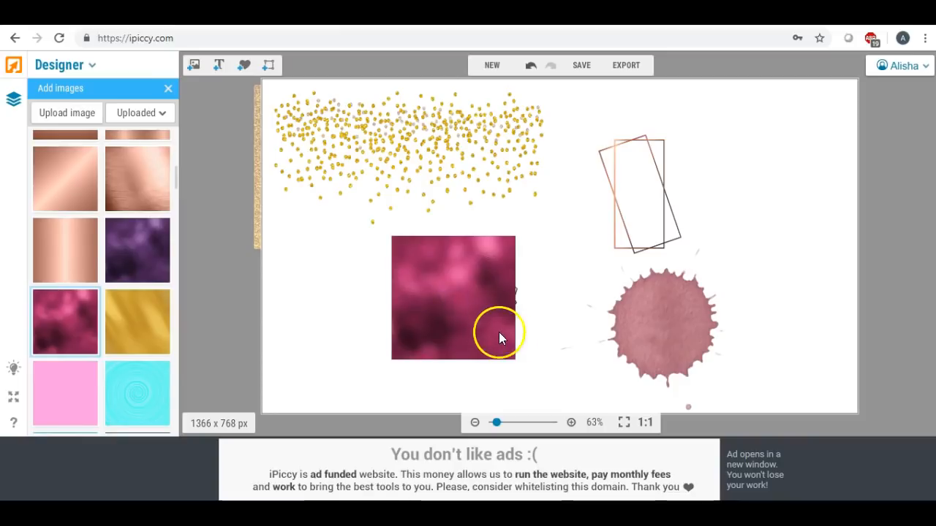
left_click(521, 354)
left_click_drag(522, 363, 542, 379)
Step: Set the burgundy foil layer's fade to 27% and its blend mode to Lighten, and deselect it
left_click_drag(41, 149, 55, 149)
left_click(150, 141)
left_click(140, 127)
left_click(263, 277)
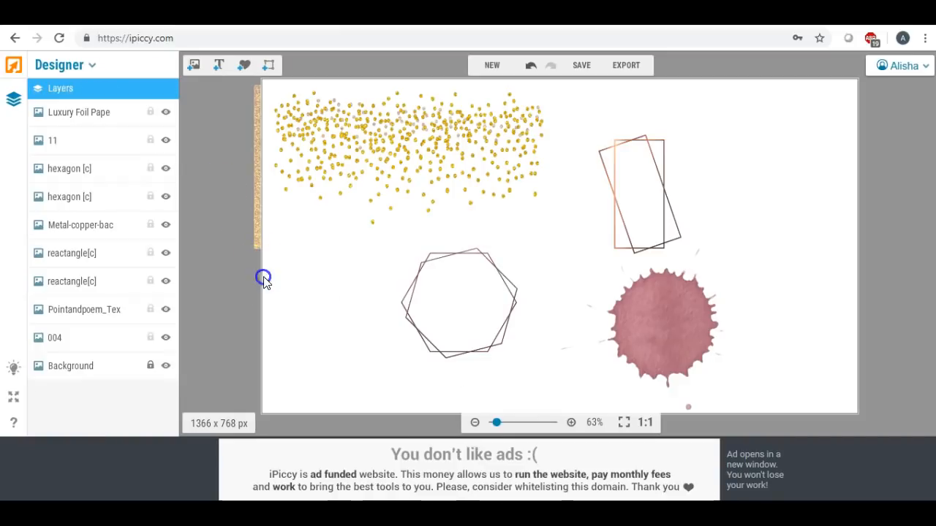
Step: Move the pink splatter onto the hexagon frame and shrink it
left_click_drag(637, 314, 443, 295)
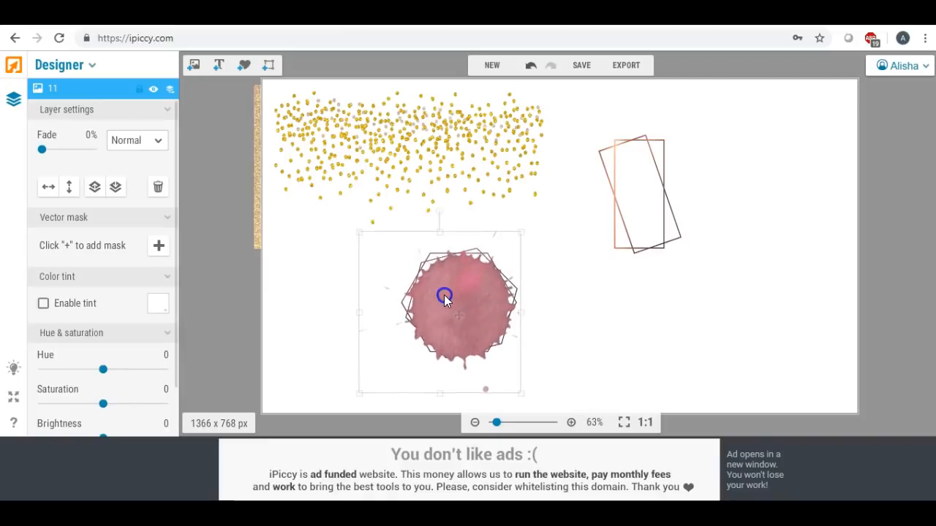
left_click_drag(361, 395, 385, 366)
left_click(462, 302)
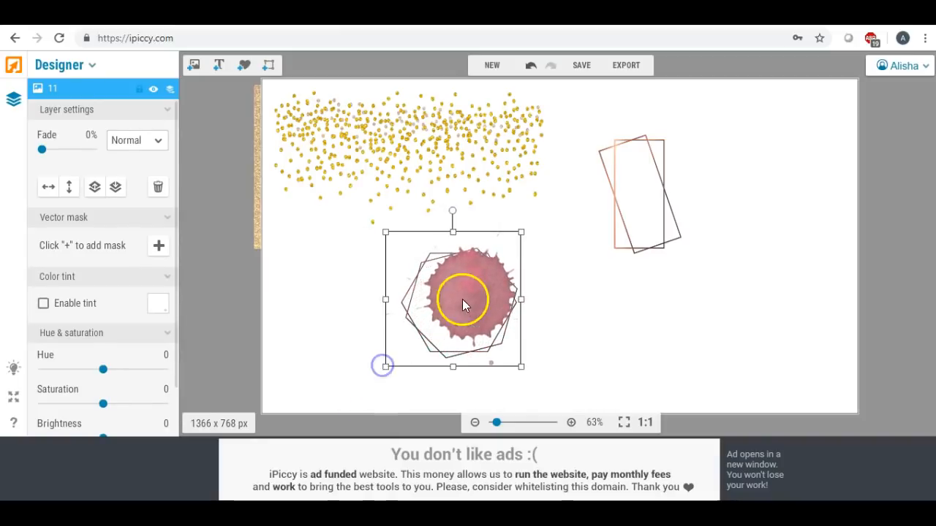
left_click(464, 290)
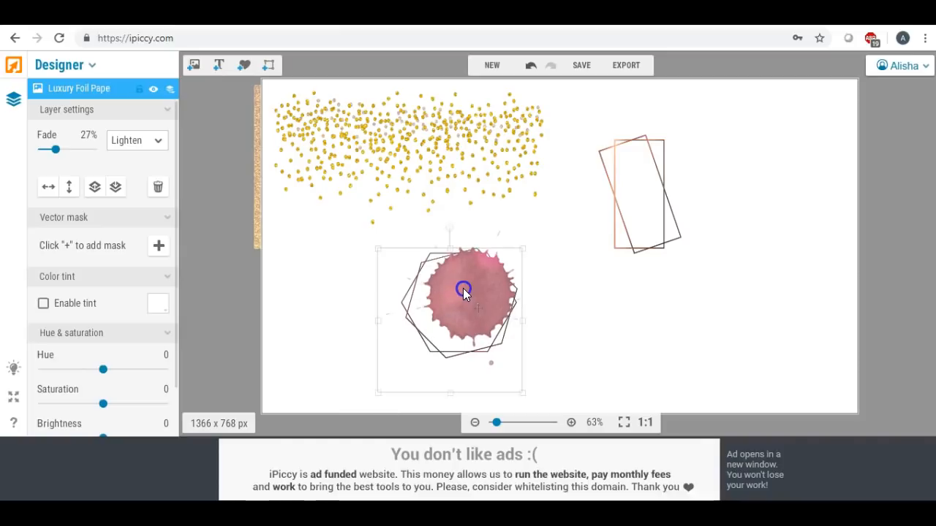
left_click(568, 261)
Step: Move the foil texture and the splatter off the hexagons, and put the foil back over the hexagon frame
left_click(455, 289)
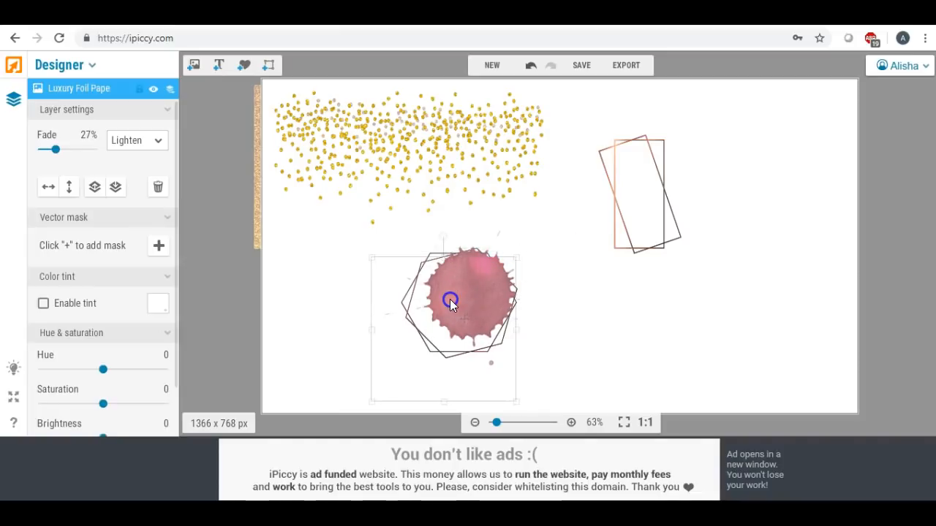
left_click(466, 282)
left_click_drag(466, 282, 620, 285)
left_click_drag(460, 288, 635, 307)
left_click_drag(546, 289, 399, 276)
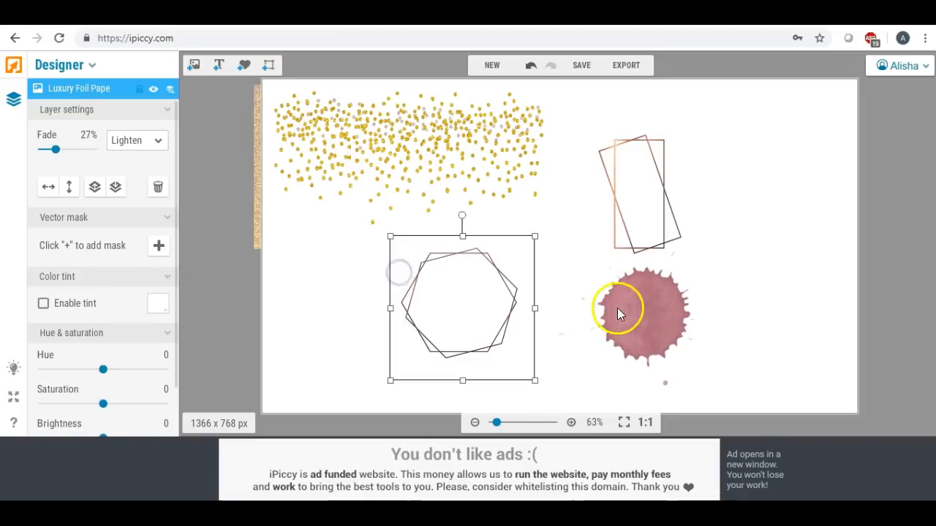
Step: Resize the pink splatter to fit the hexagon frame and place it back over the hexagons
left_click(645, 313)
left_click_drag(559, 256, 576, 268)
left_click_drag(649, 315, 457, 291)
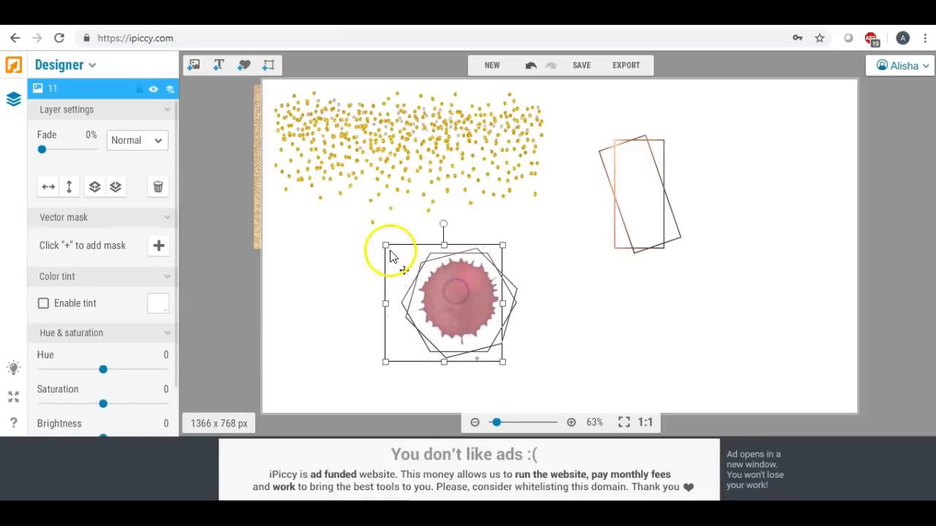
left_click_drag(385, 244, 369, 231)
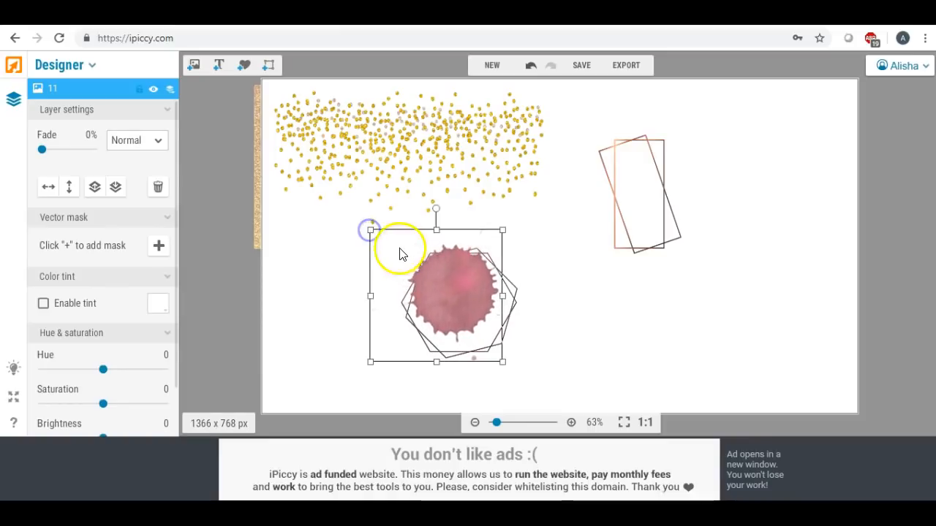
Step: Shift the burgundy foil layer aside and center the splatter inside the hexagon frame
left_click(394, 245)
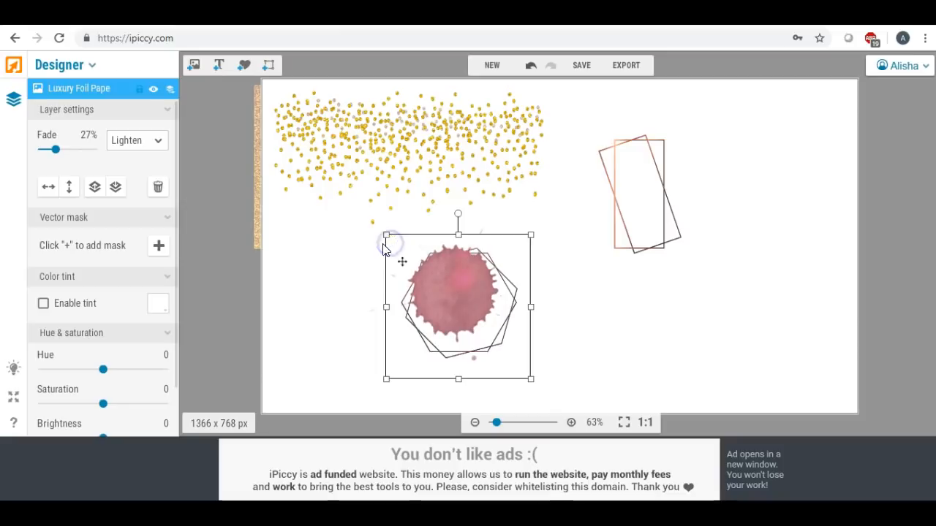
left_click(449, 270)
left_click(531, 299)
left_click(460, 286)
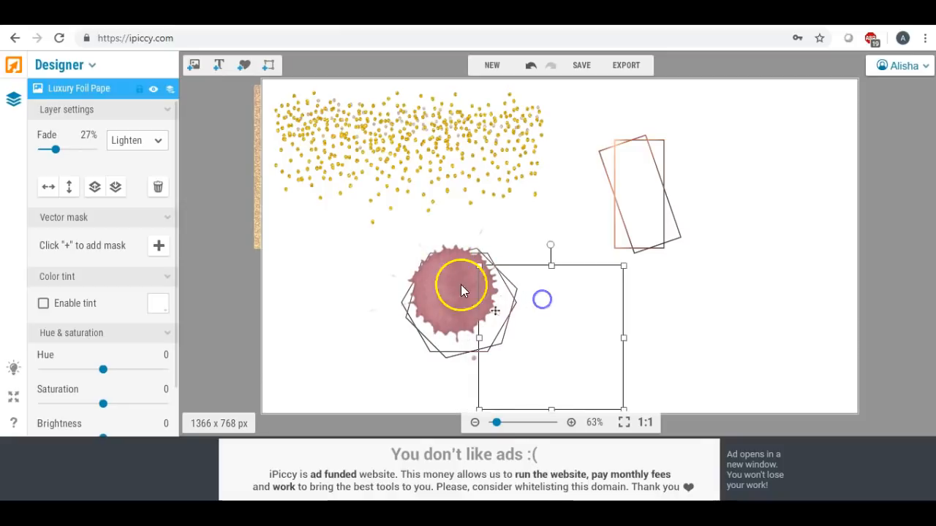
left_click_drag(452, 285, 457, 287)
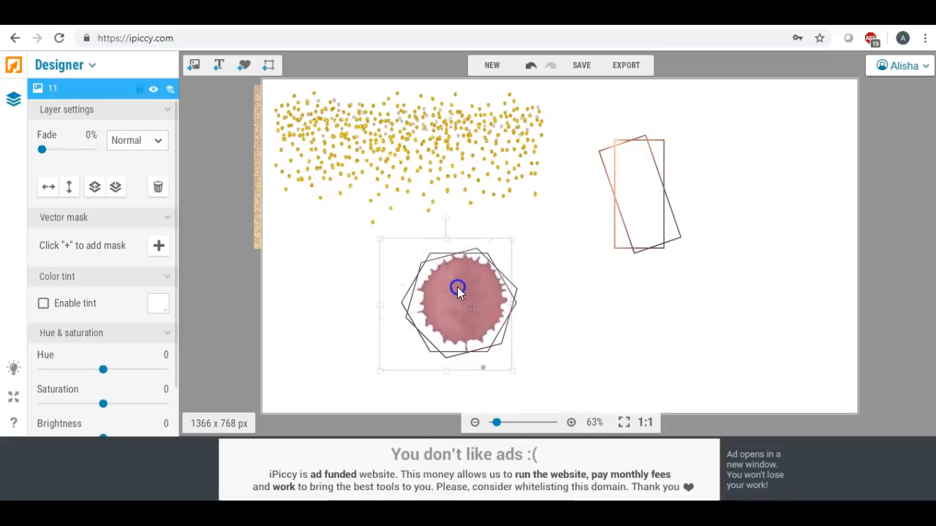
Step: Place the burgundy foil layer back over the hexagon frame and deselect it
left_click(540, 306)
left_click_drag(539, 306, 458, 273)
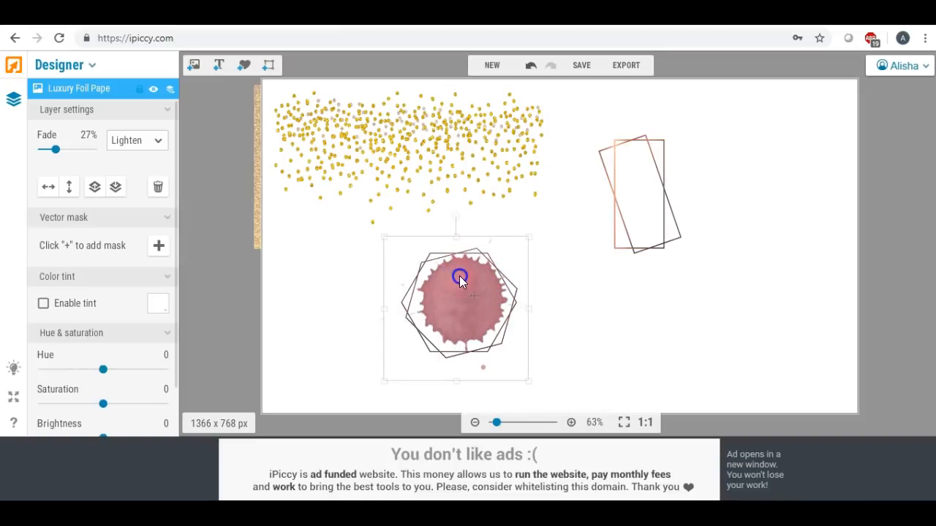
left_click(334, 284)
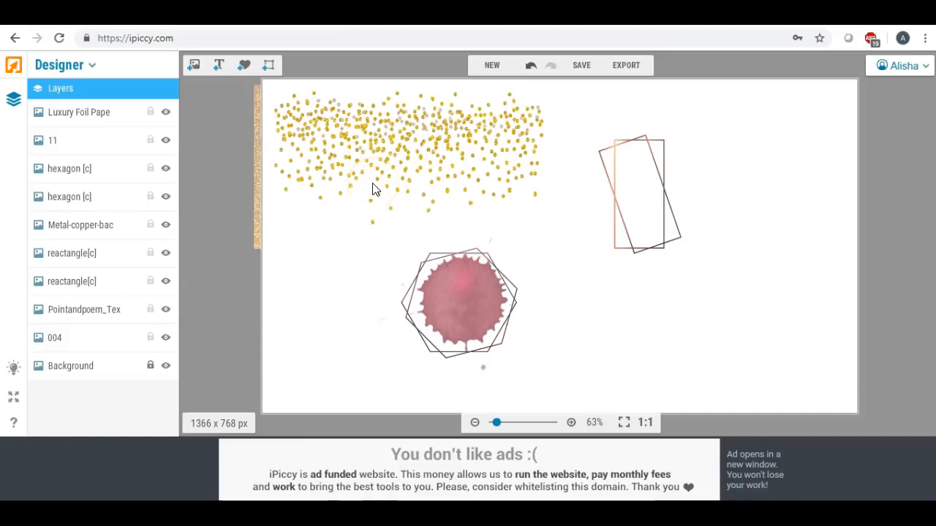
Step: Shift the copper texture off the rectangle frames and enlarge the tilted rectangle
left_click(649, 193)
left_click_drag(696, 266, 807, 385)
left_click(658, 202)
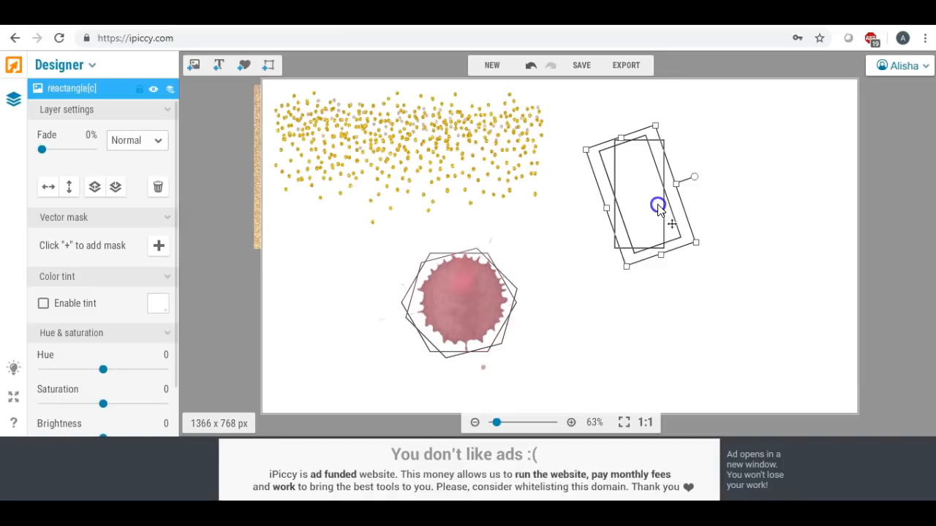
left_click_drag(630, 271, 566, 388)
Step: Move the enlarged tilted rectangle aside and delete the small upright rectangle
left_click(654, 184)
left_click_drag(647, 219, 743, 209)
left_click(640, 194)
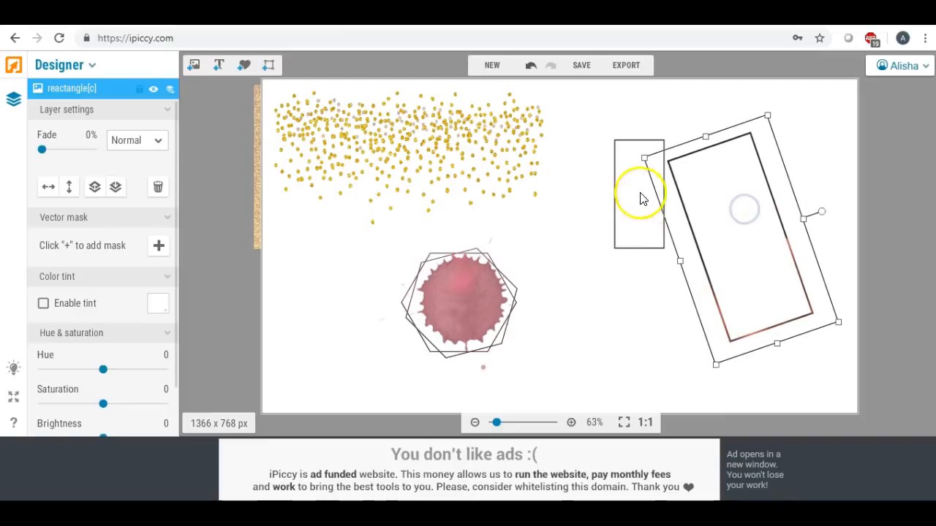
key("Delete")
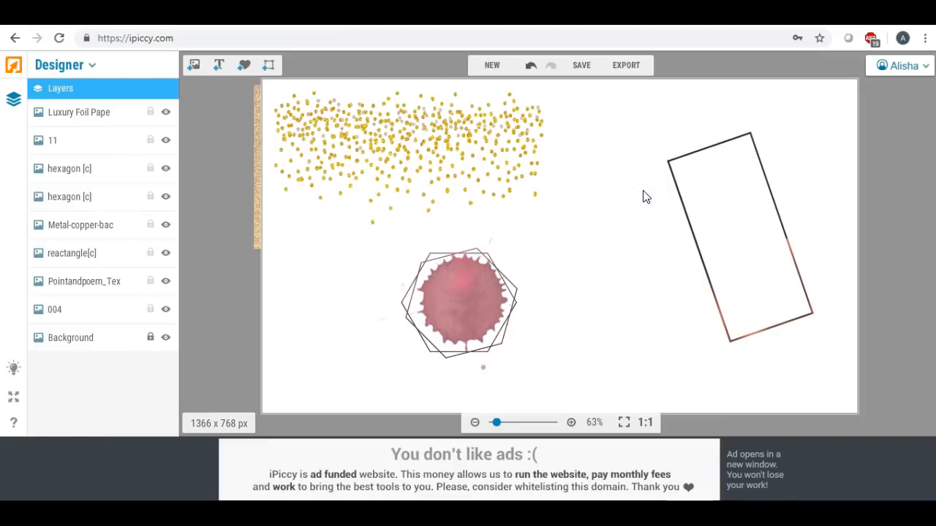
Step: Duplicate the enlarged tilted rectangle and bring the two frames together so they overlap
right_click(710, 183)
left_click(747, 402)
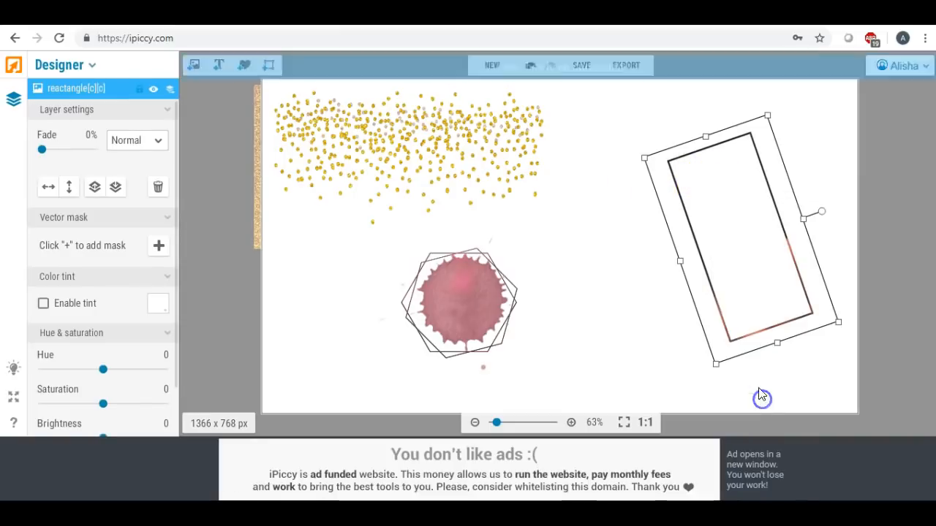
left_click_drag(730, 223, 633, 211)
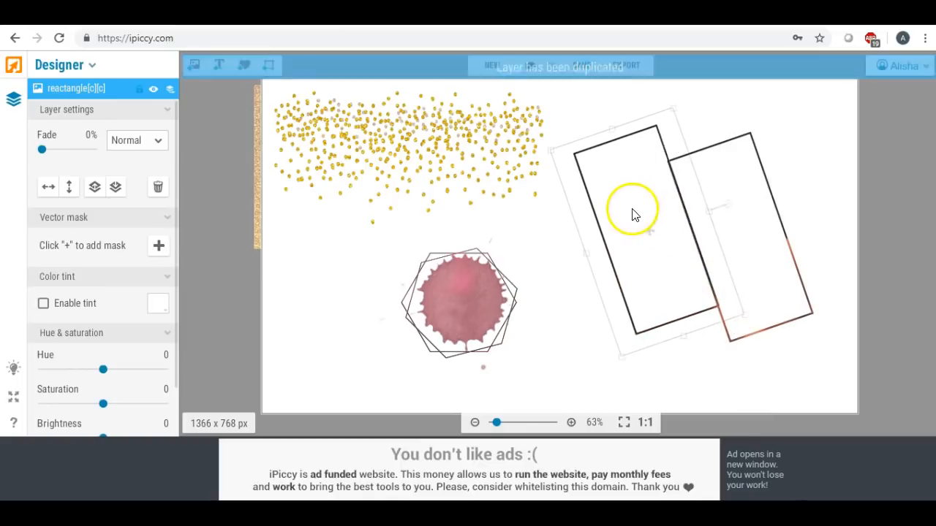
left_click(732, 182)
left_click_drag(732, 182, 668, 168)
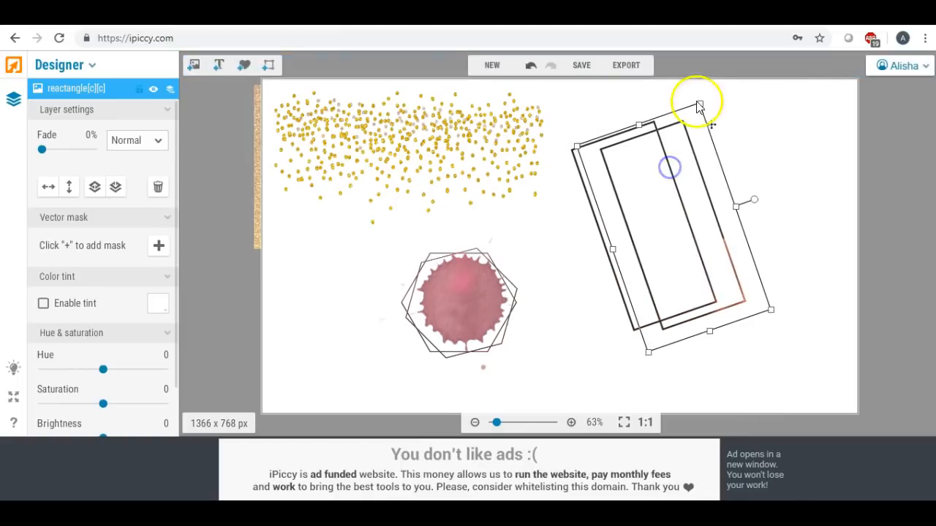
Step: Rotate one rectangle to tilt the opposite way and center the two over each other as a crossed frame
left_click(760, 207)
left_click_drag(759, 207, 760, 241)
left_click_drag(674, 207, 717, 207)
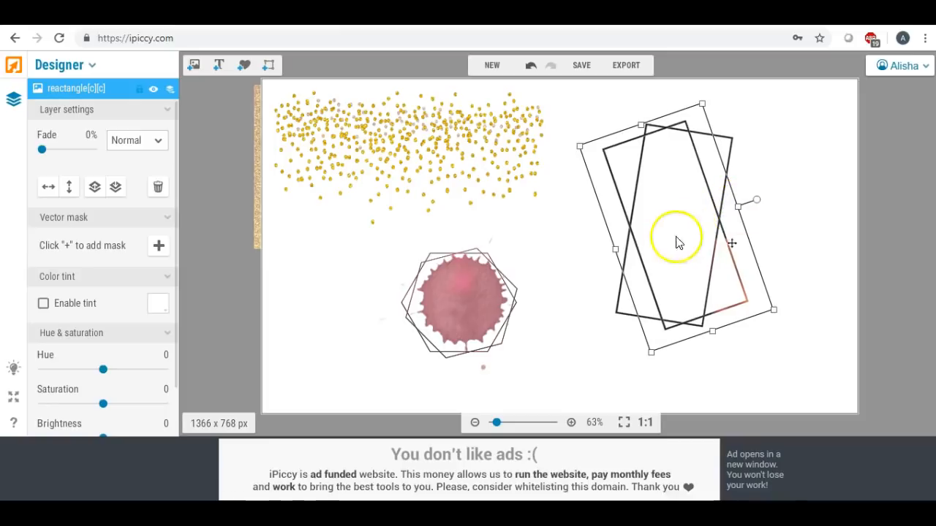
left_click(573, 322)
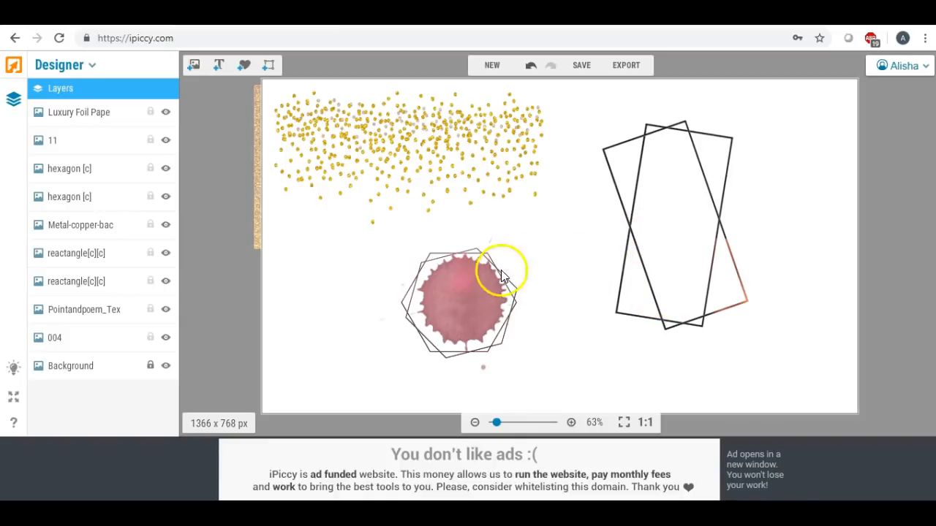
Step: Nudge the pink splatter slightly left inside the hexagons and place the burgundy foil layer back over the frame
left_click(439, 293)
left_click(534, 296)
left_click(443, 288)
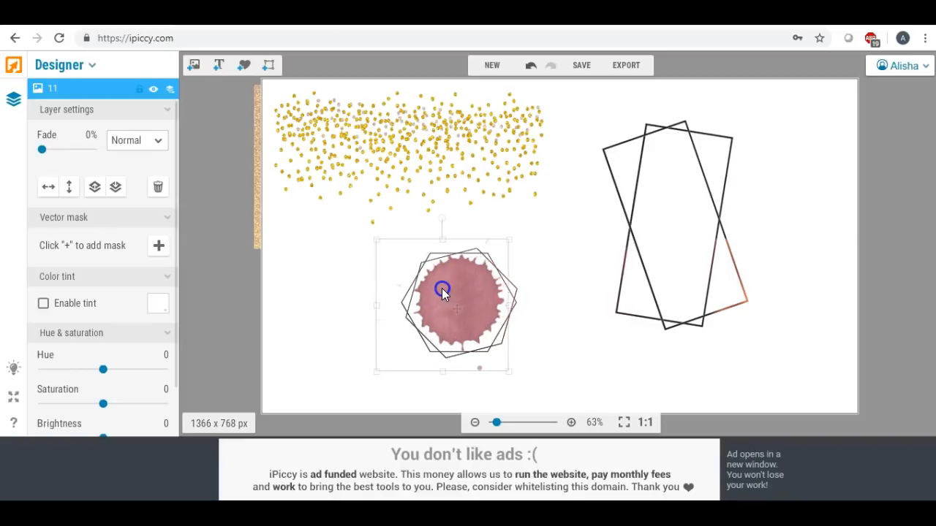
left_click(522, 273)
left_click_drag(529, 307, 451, 284)
left_click(572, 238)
Step: Move the copper texture over the crossed rectangles and adjust it until it covers both frames
left_click_drag(779, 268, 678, 125)
left_click_drag(714, 176, 783, 176)
left_click_drag(687, 251, 702, 372)
left_click(553, 262)
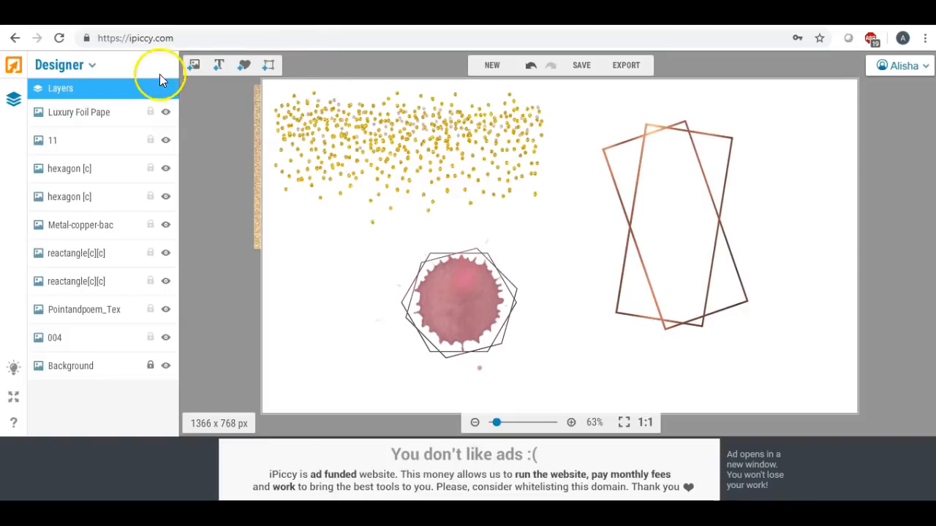
Step: Start uploading a new image and go to the Desktop folder in the file picker
left_click(194, 65)
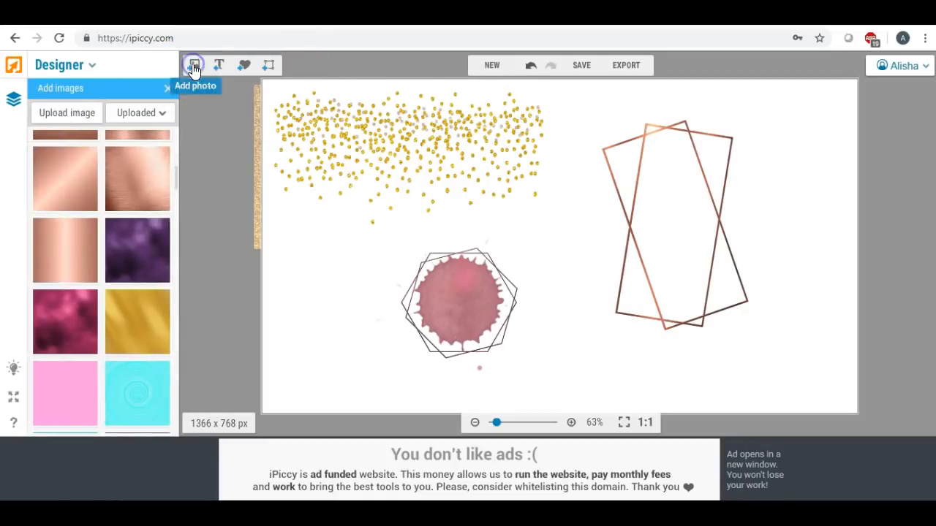
scroll(175, 159, "up", 5)
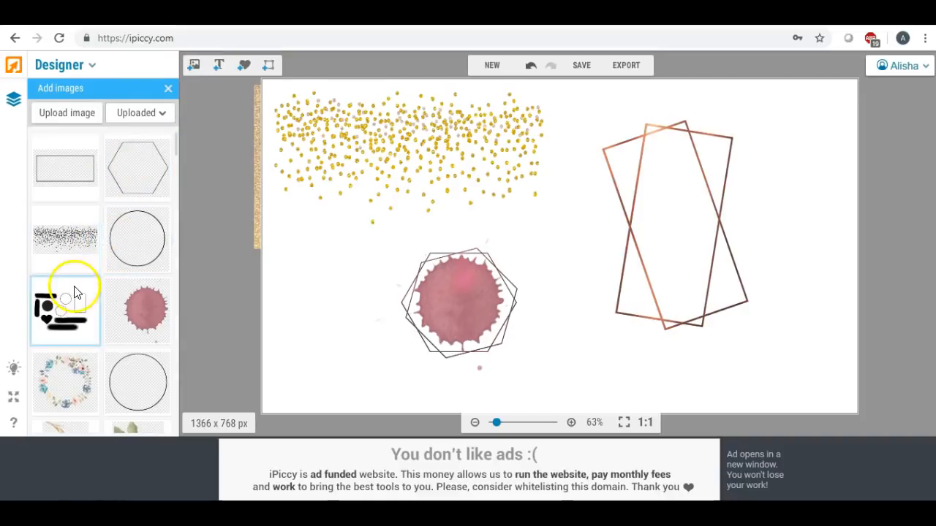
left_click(70, 116)
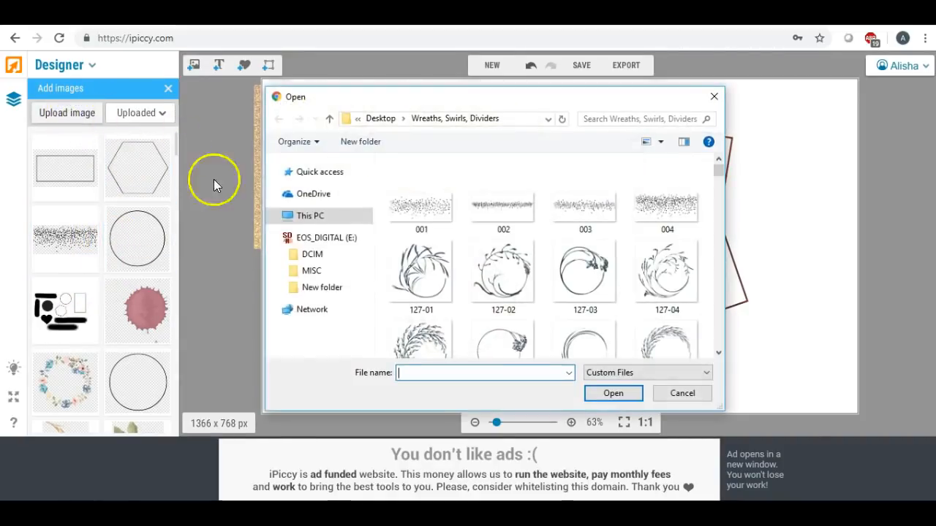
left_click(329, 161)
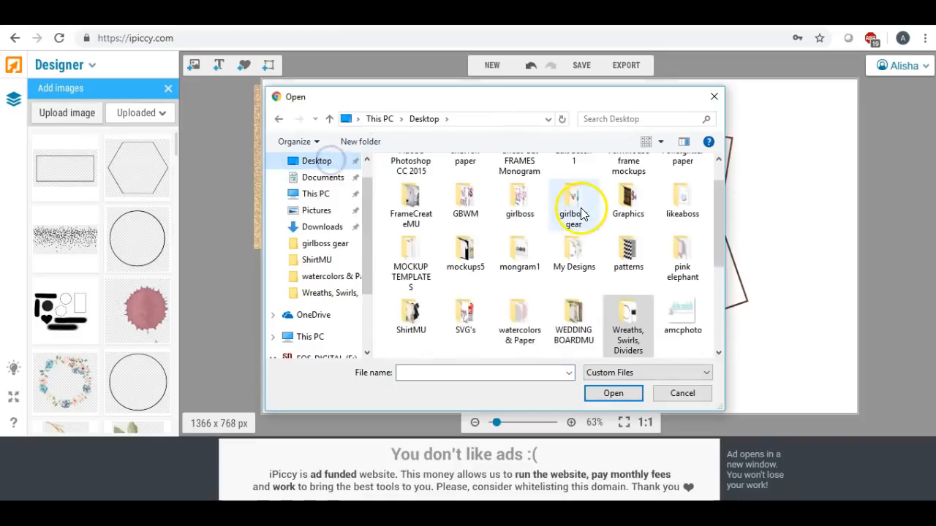
Step: Find the second image named "de" on the Desktop and upload it
scroll(582, 214, "down", 3)
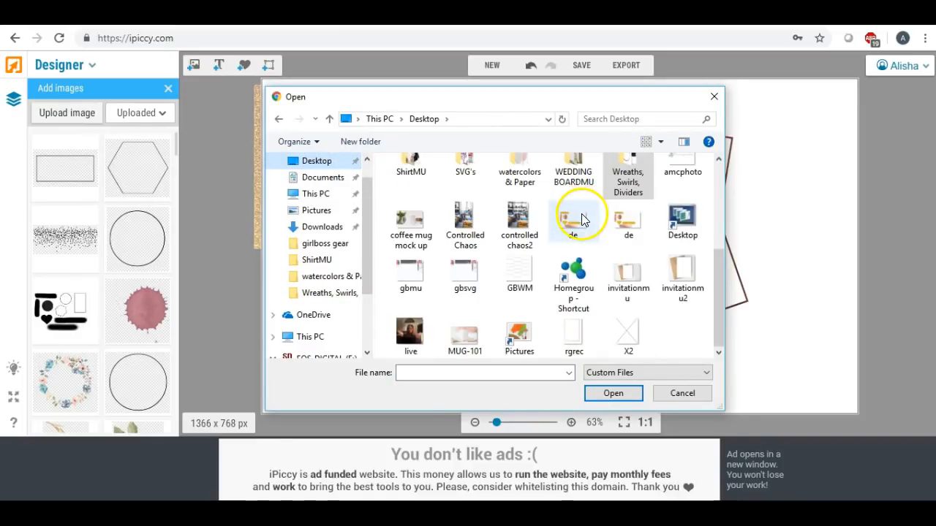
scroll(507, 294, "up", 5)
scroll(508, 294, "down", 1)
scroll(507, 295, "up", 1)
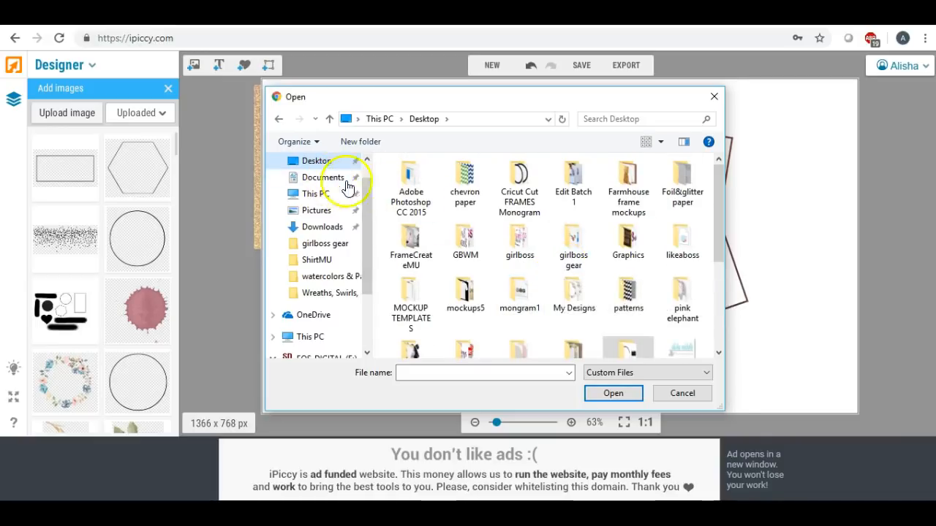
scroll(509, 239, "down", 2)
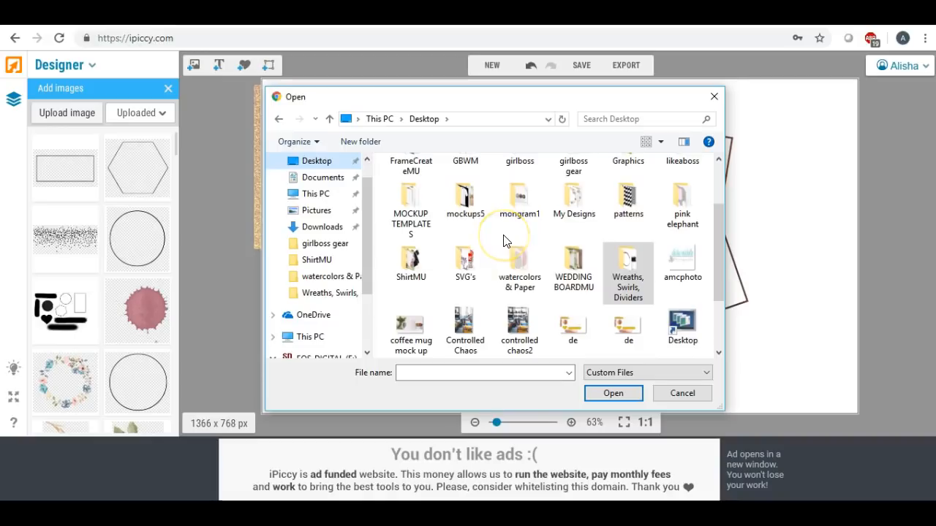
scroll(510, 240, "down", 2)
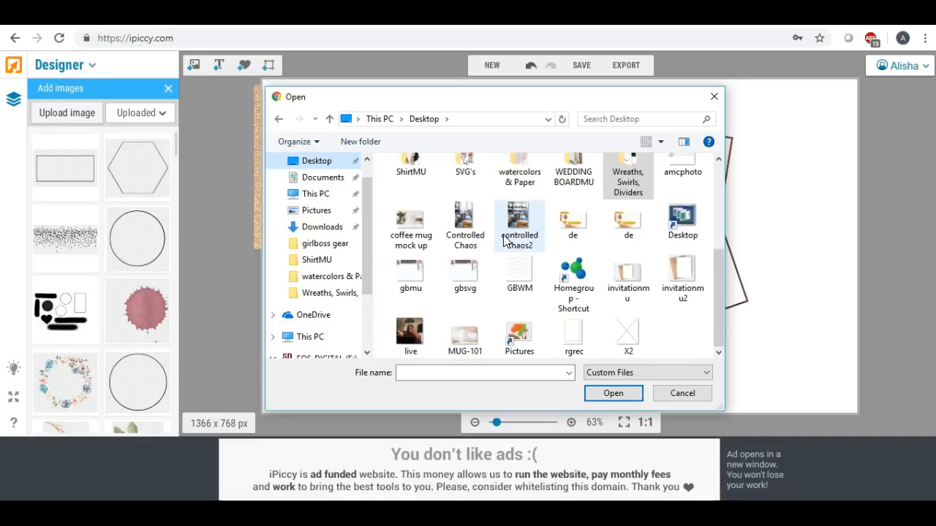
left_click(322, 178)
left_click(317, 161)
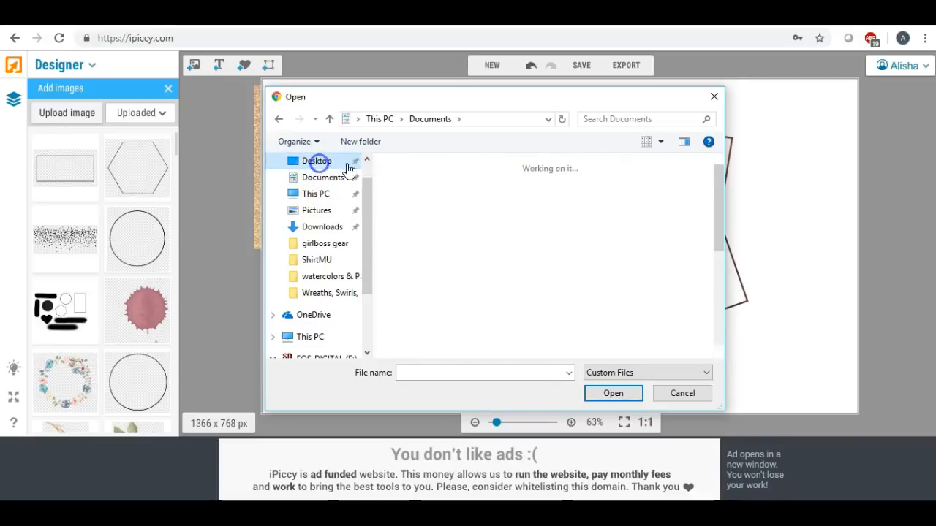
scroll(493, 217, "down", 2)
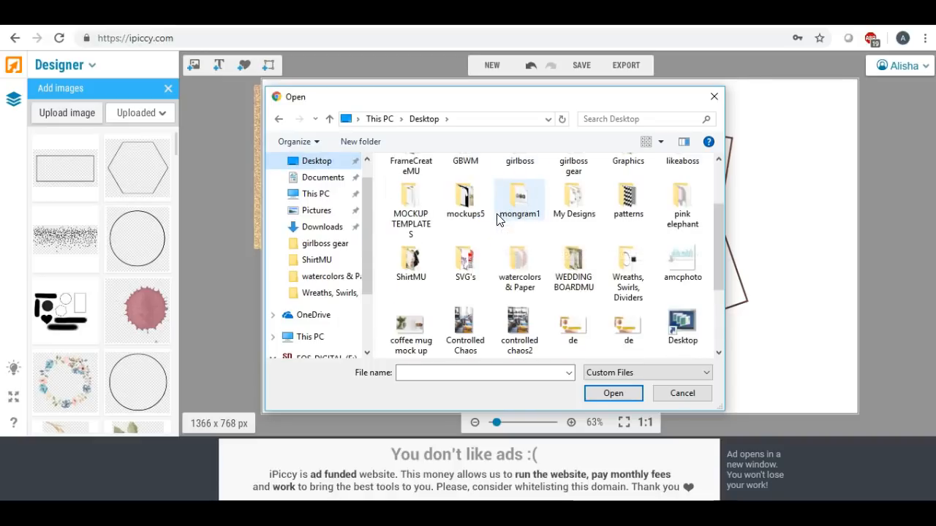
scroll(497, 219, "down", 2)
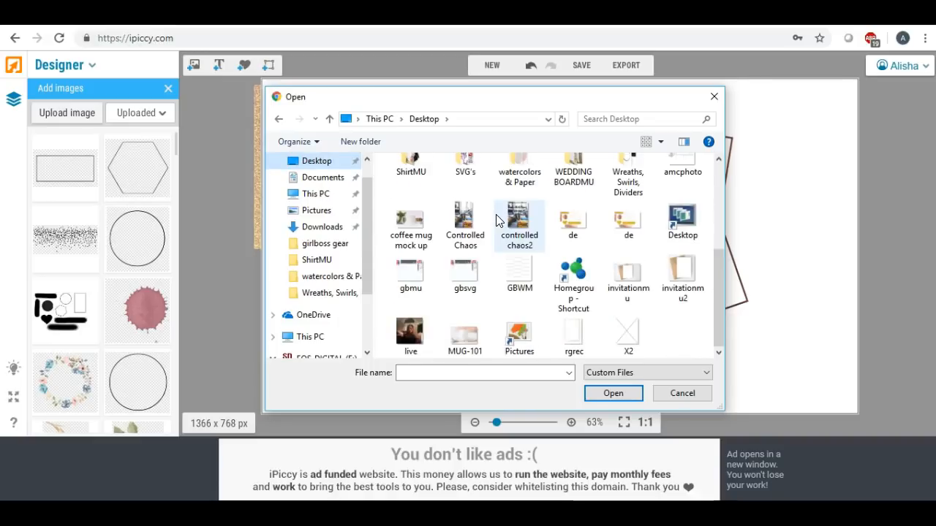
scroll(497, 220, "up", 1)
left_click(573, 305)
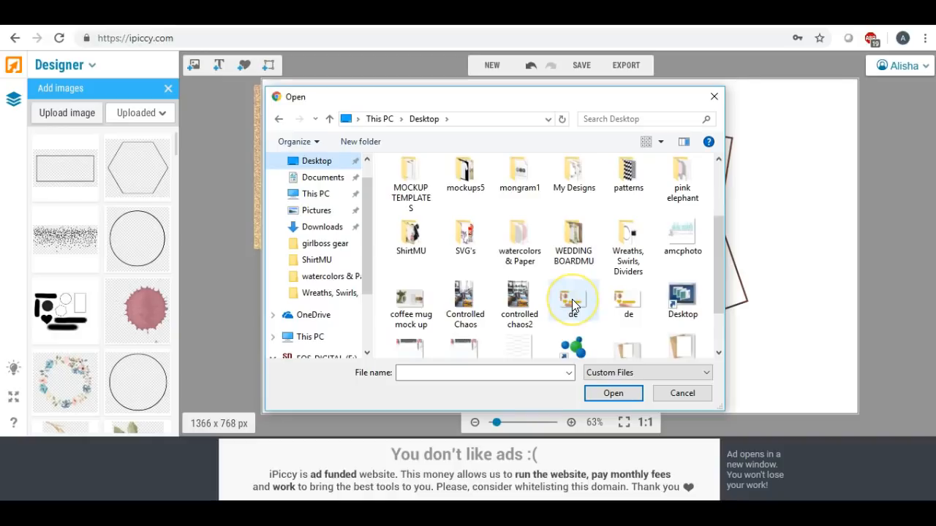
double_click(635, 298)
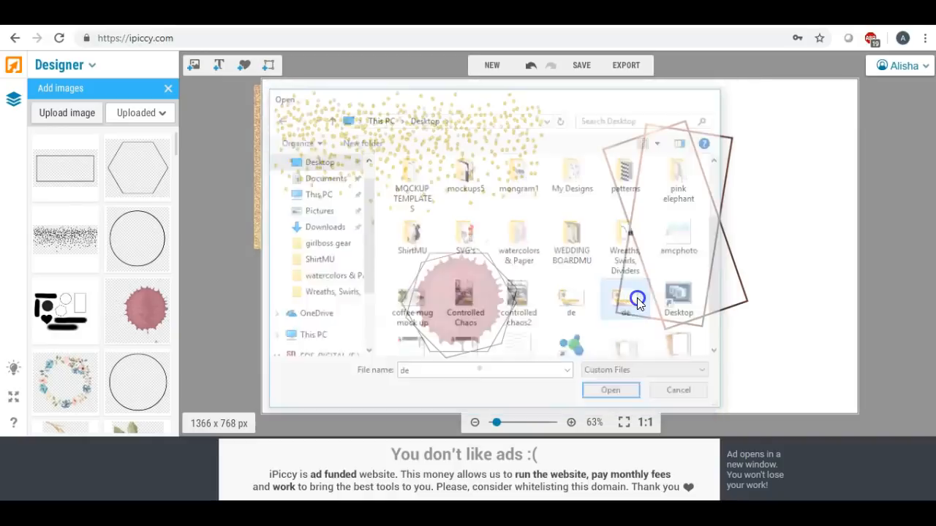
Step: Add the uploaded "de" image to the canvas and enlarge it to cover the existing designs
left_click(42, 167)
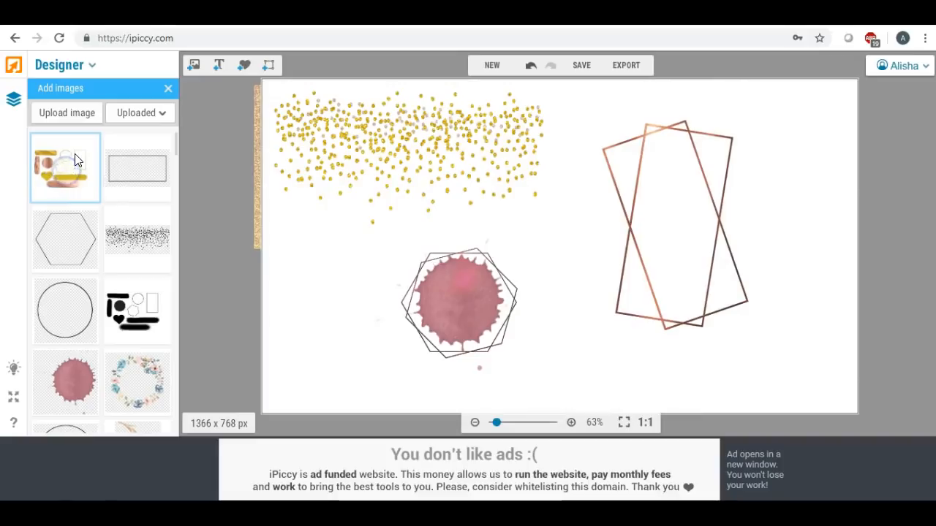
left_click(70, 161)
left_click_drag(69, 161, 345, 132)
left_click(399, 173)
left_click_drag(393, 168, 921, 402)
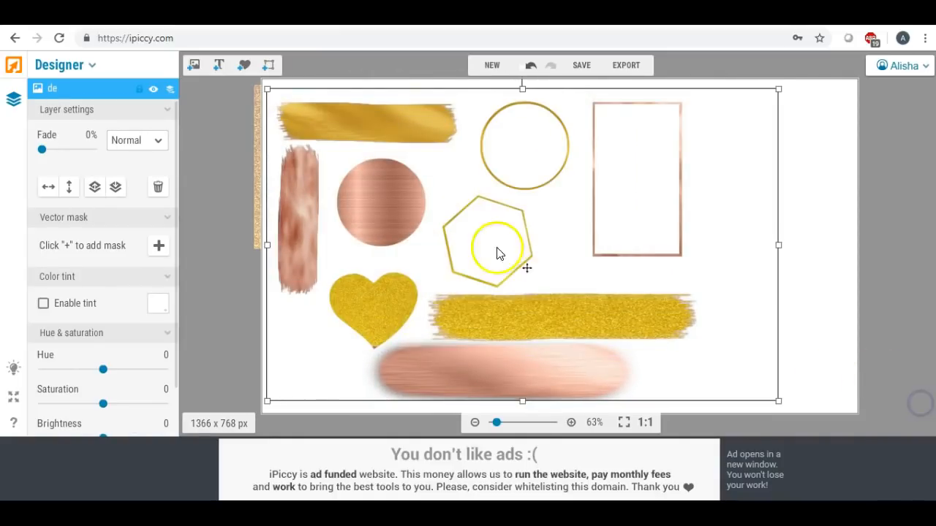
left_click(209, 163)
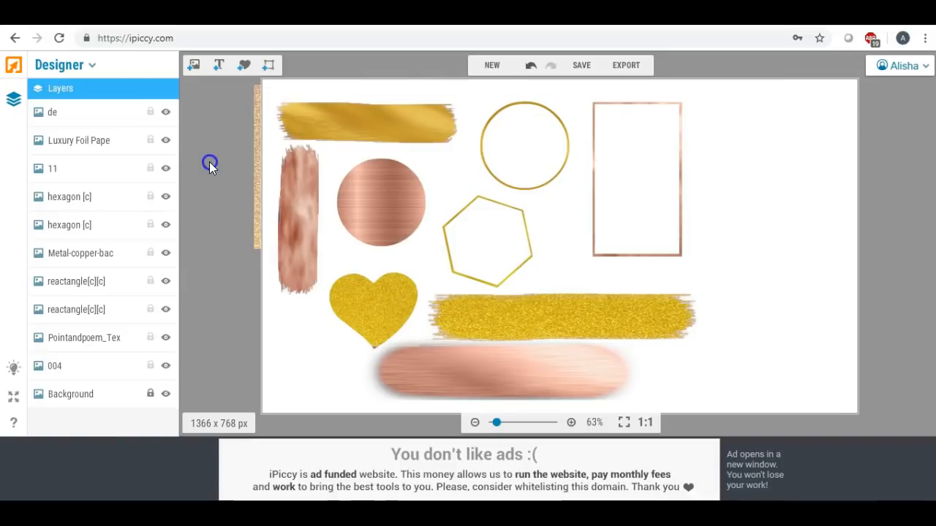